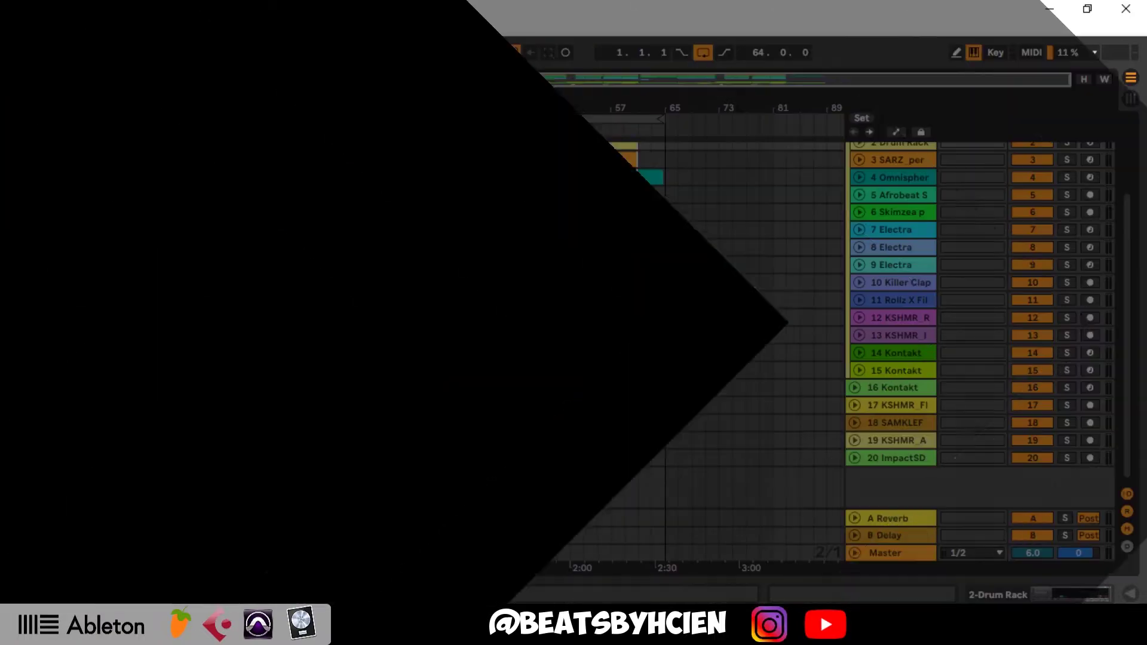
- Start playback of the full arrangement from the beginning
scroll(453, 482, "down", 2)
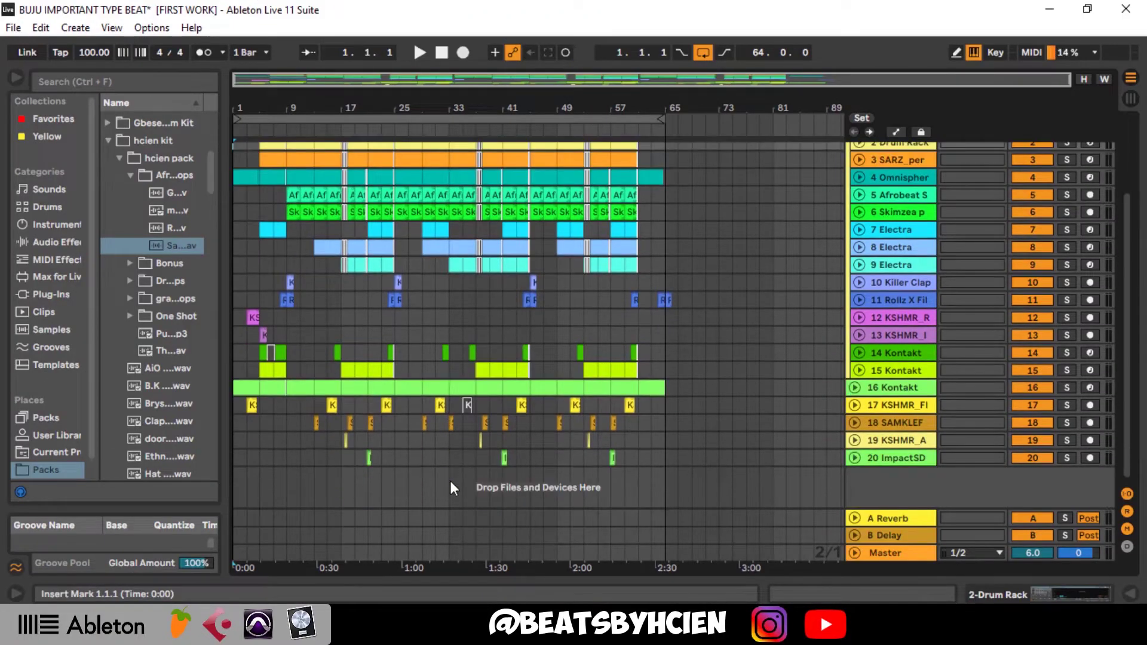
scroll(447, 479, "up", 2)
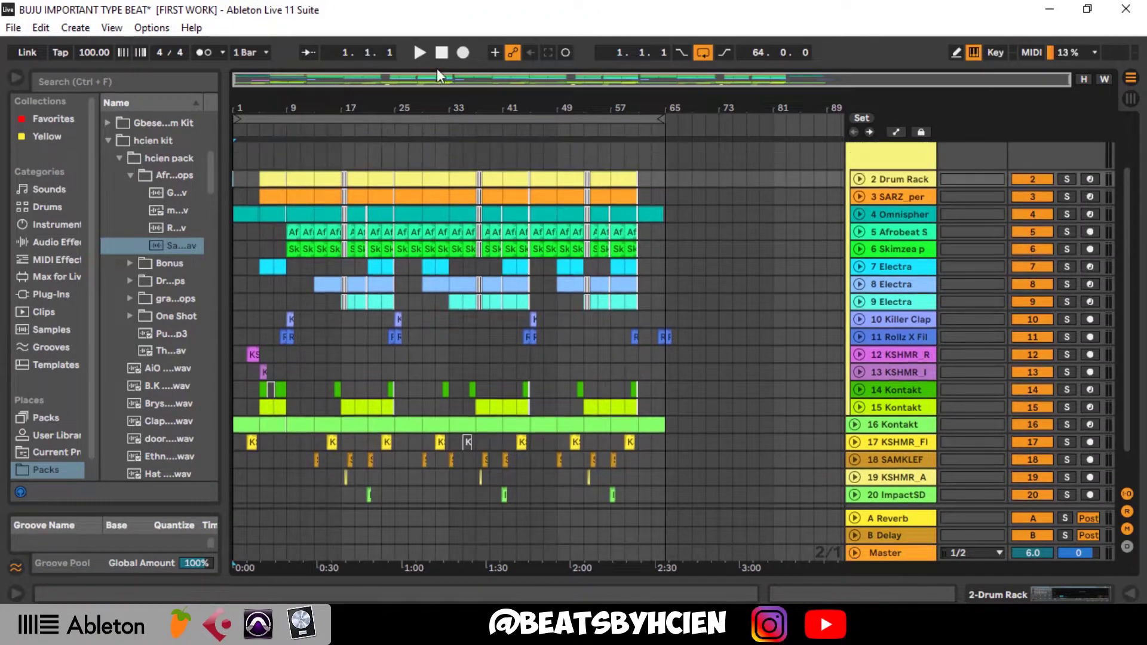
left_click(421, 54)
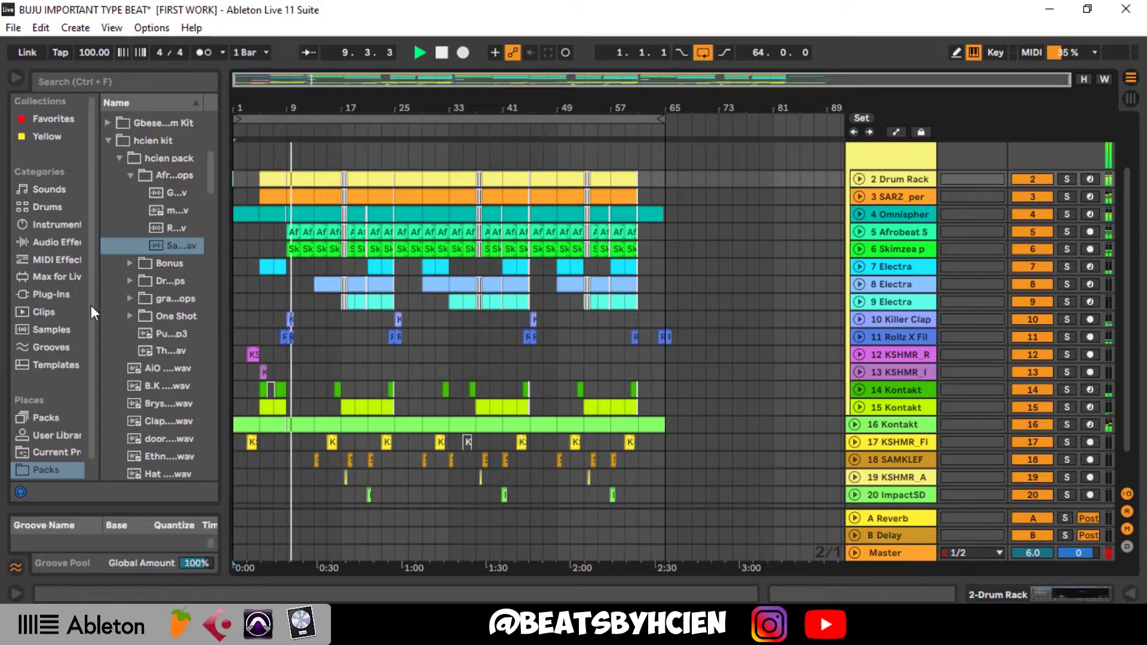
- Widen the browser and display the hcien pack's subfolders inside the hcien kit folder, with Afrobeat loops collapsed
left_click(47, 424)
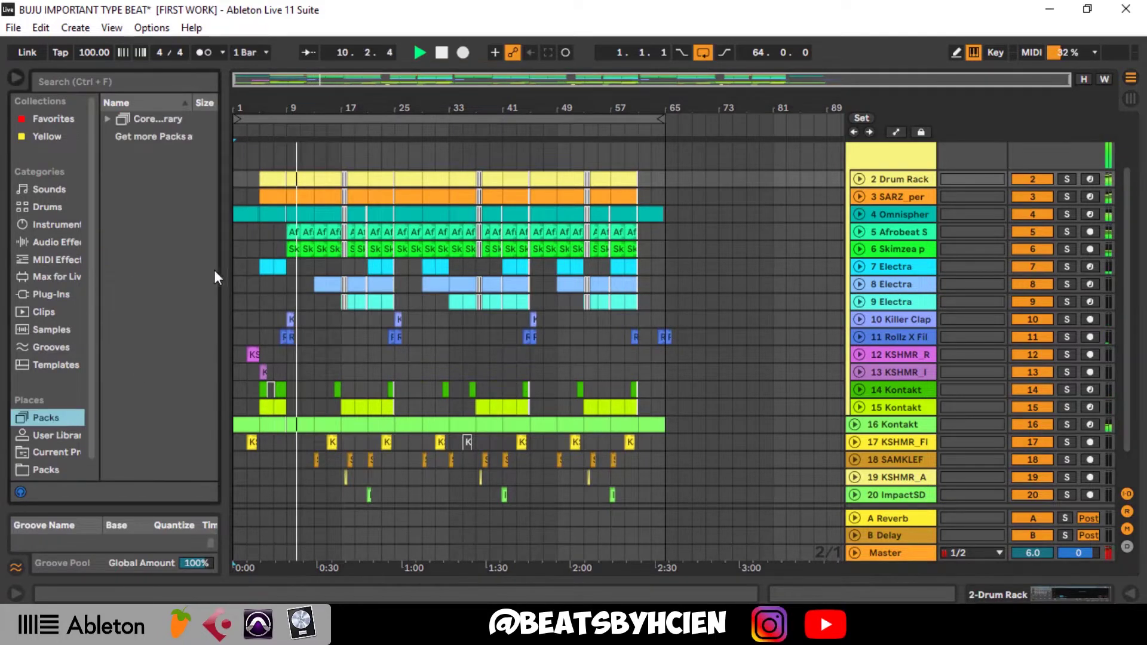
left_click(55, 467)
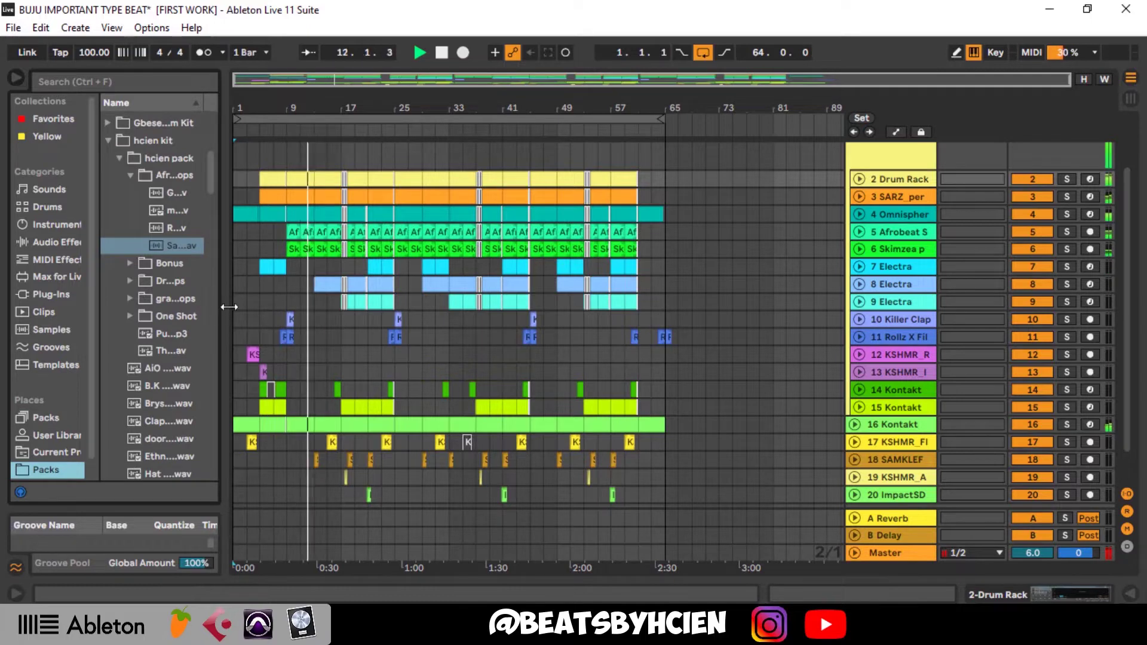
left_click_drag(222, 304, 292, 306)
left_click(108, 141)
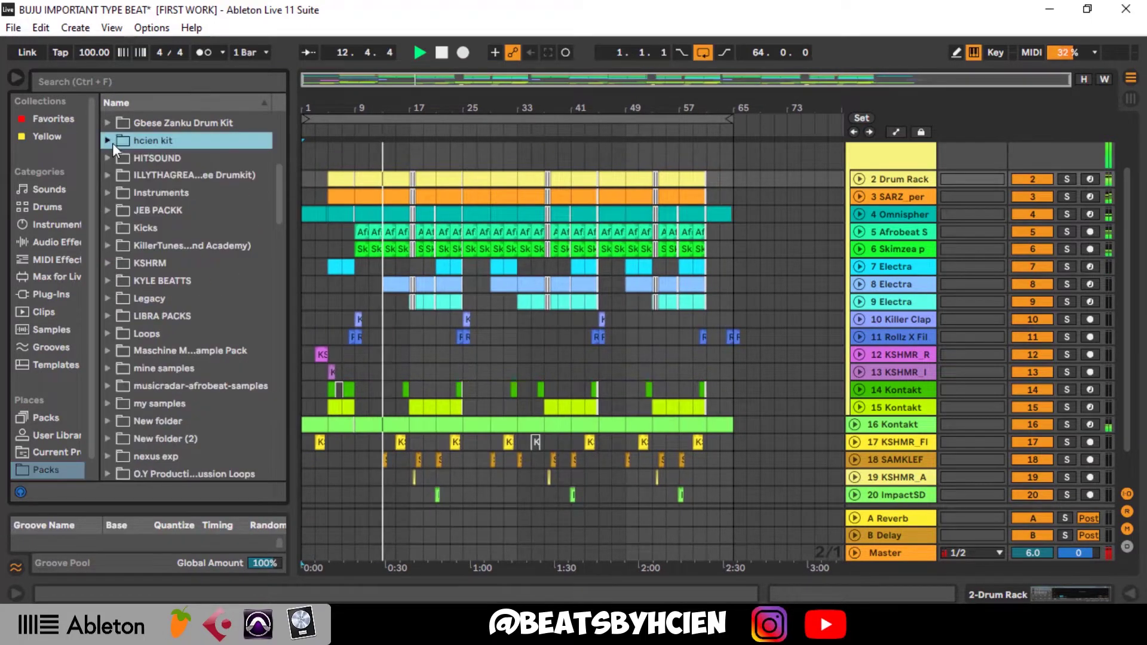
left_click(108, 141)
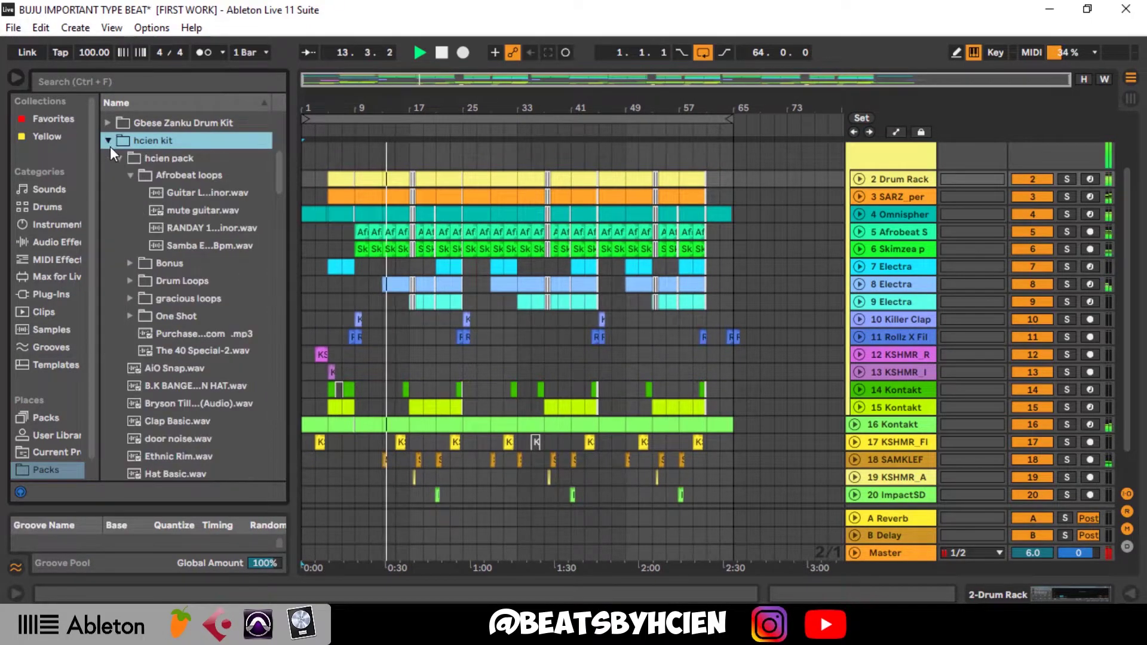
left_click(135, 179)
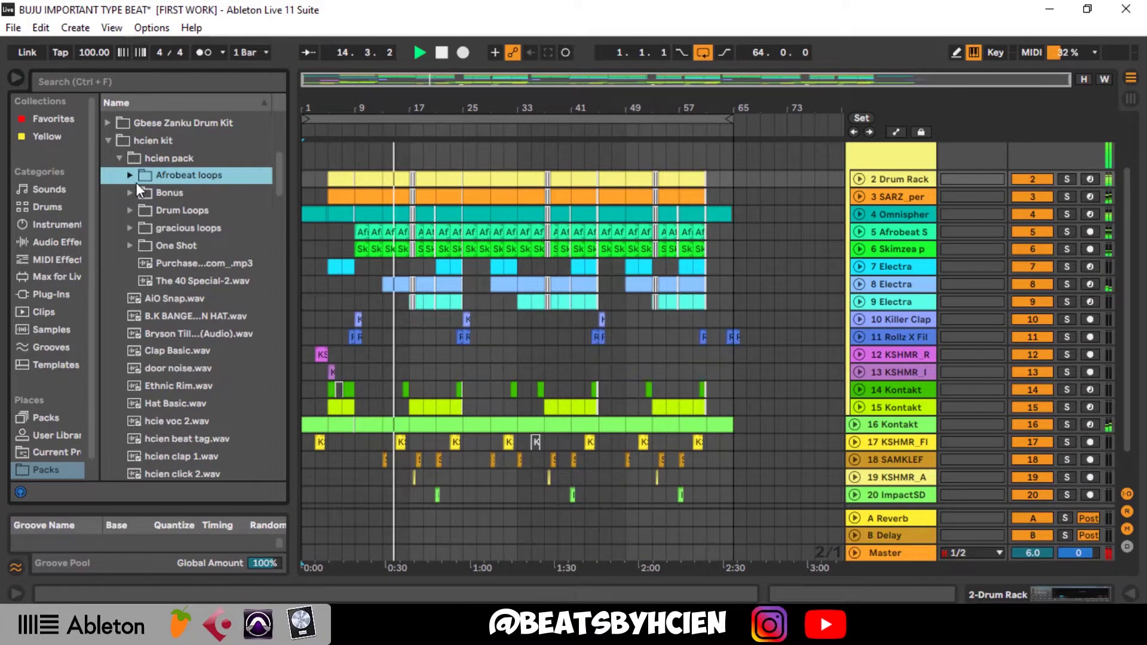
left_click(118, 159)
left_click(124, 162)
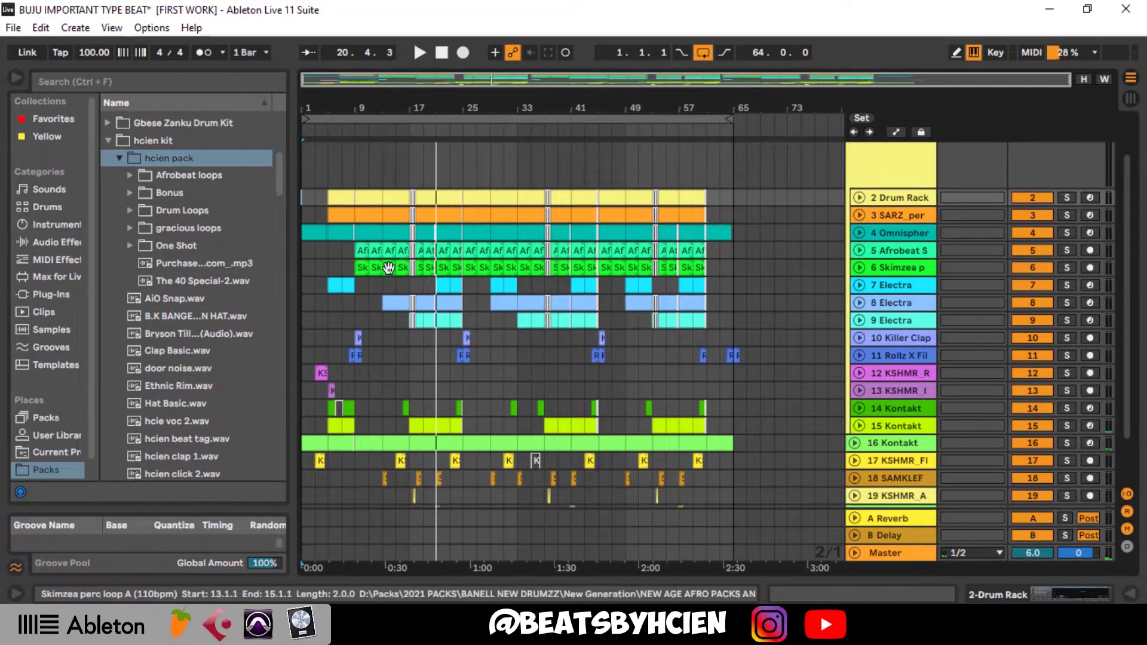
- Set the arrangement loop to the four bars starting at bar 21
scroll(382, 253, "up", 3)
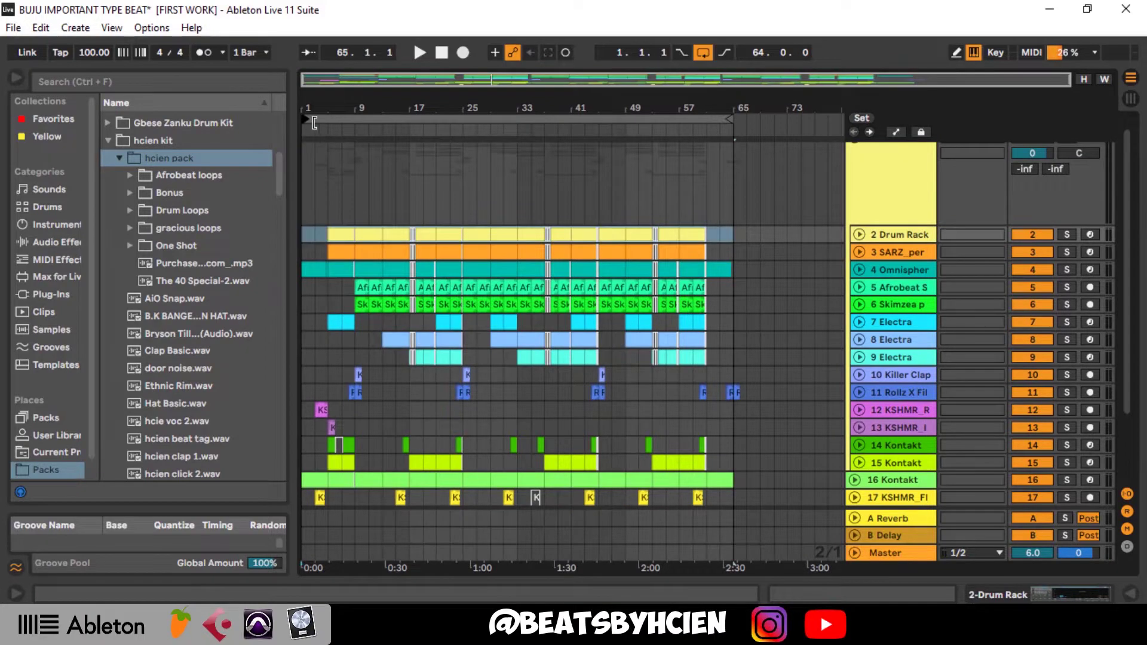
left_click(357, 138)
left_click_drag(357, 139, 437, 138)
left_click_drag(712, 120, 464, 119)
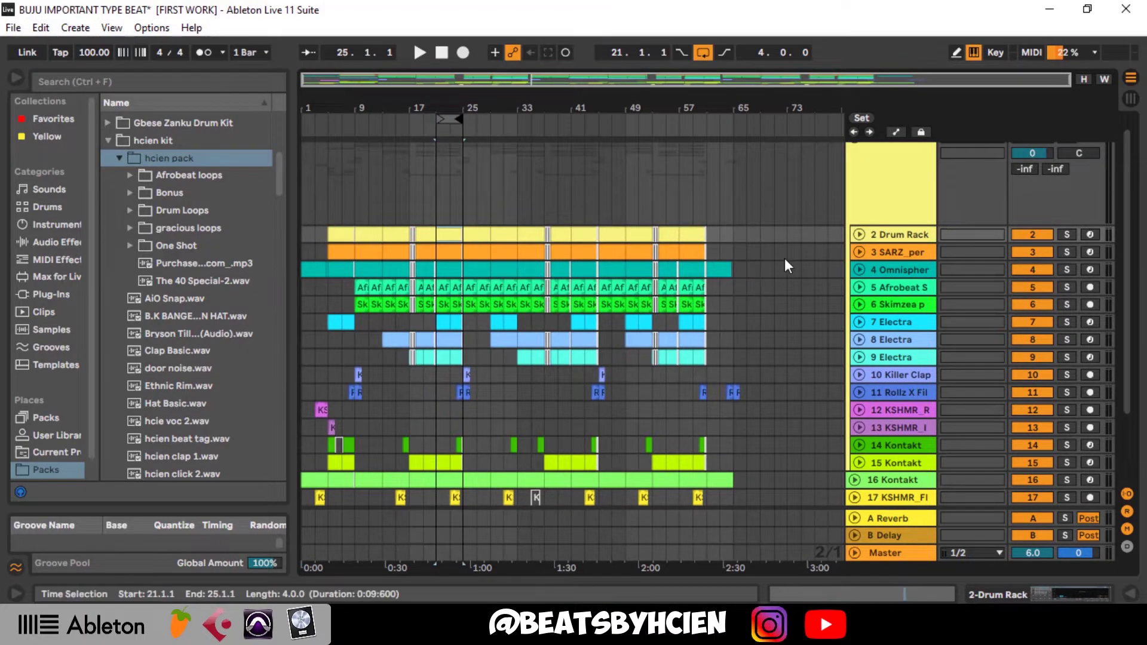
- Unfold and solo the Drum Rack track, and play the loop with its clip's notes displayed in an enlarged editor
left_click(858, 235)
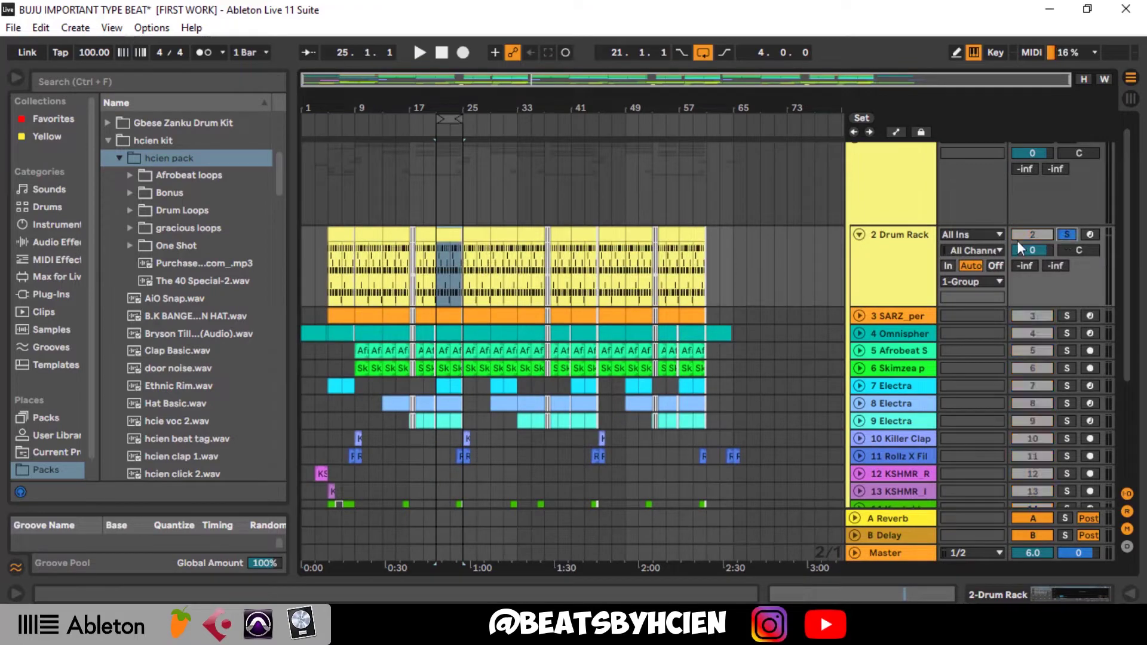
key("ctrl+alt+l")
key("space")
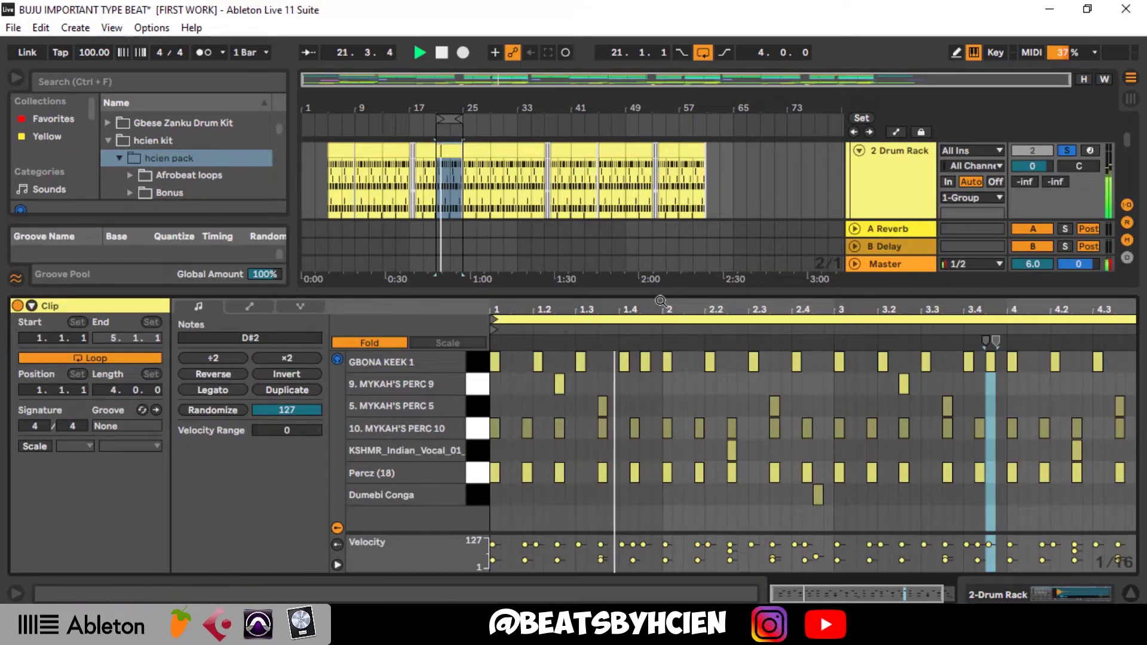
left_click_drag(655, 294, 648, 252)
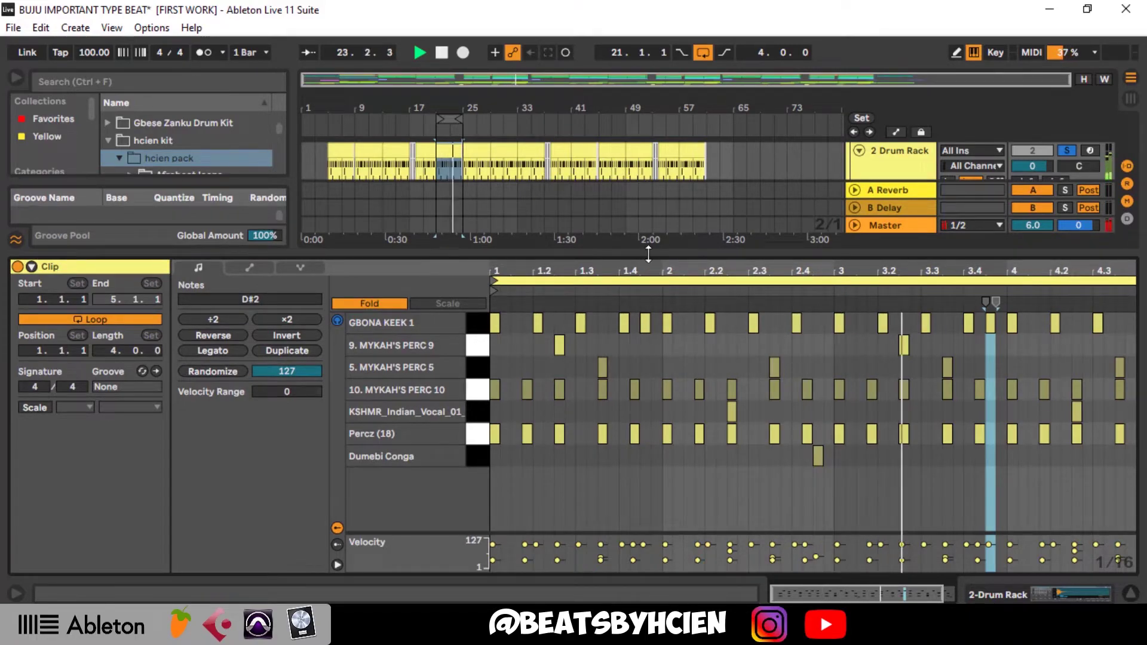
key("ctrl+alt+l")
key("space")
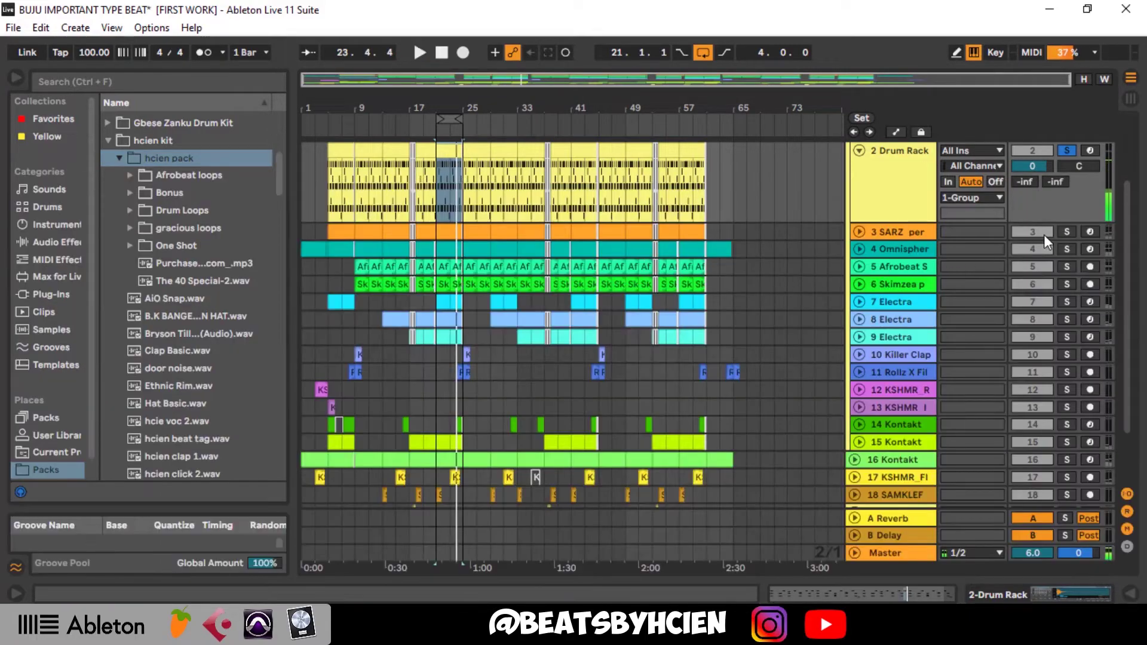
- Solo the SARZ percussion track alongside the Drum Rack, unfold it and play the loop
left_click(1066, 232)
left_click(859, 233)
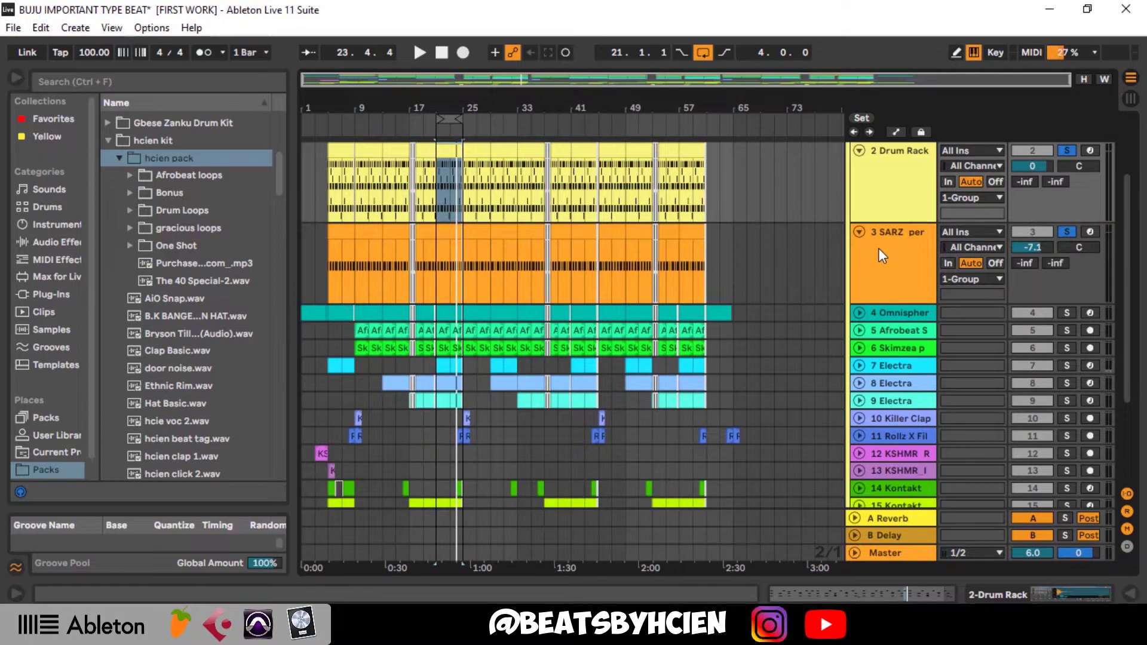
key("space")
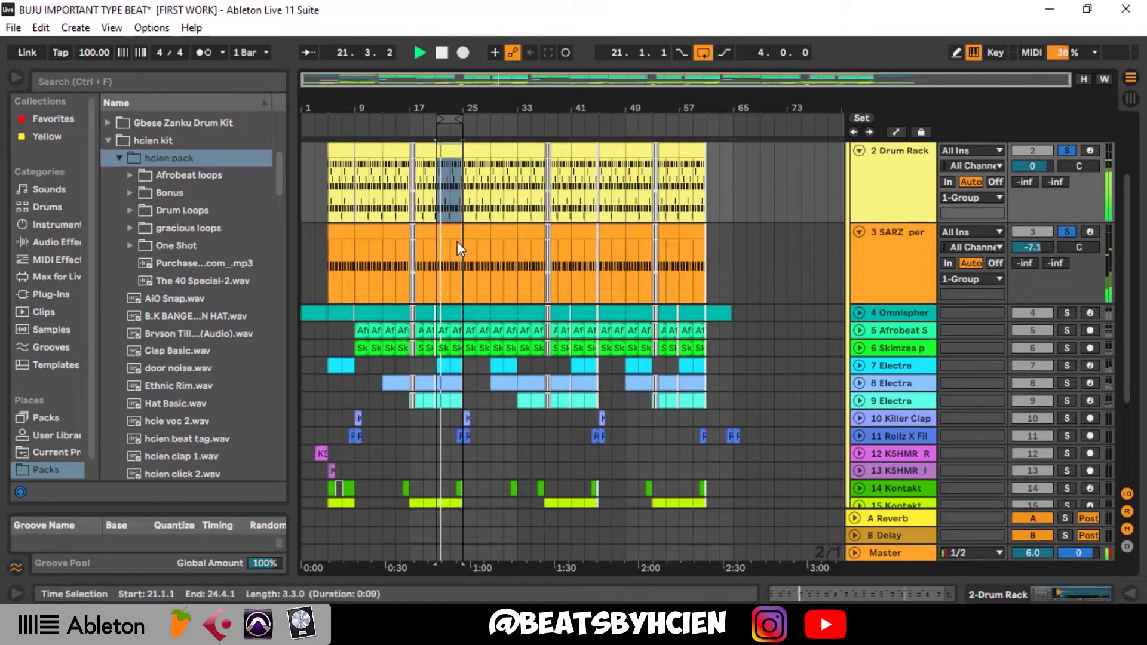
- Unsolo the Drum Rack and examine the SARZ percussion track's Delay and Hybrid Reverb while listening to it alone
left_click(1067, 152)
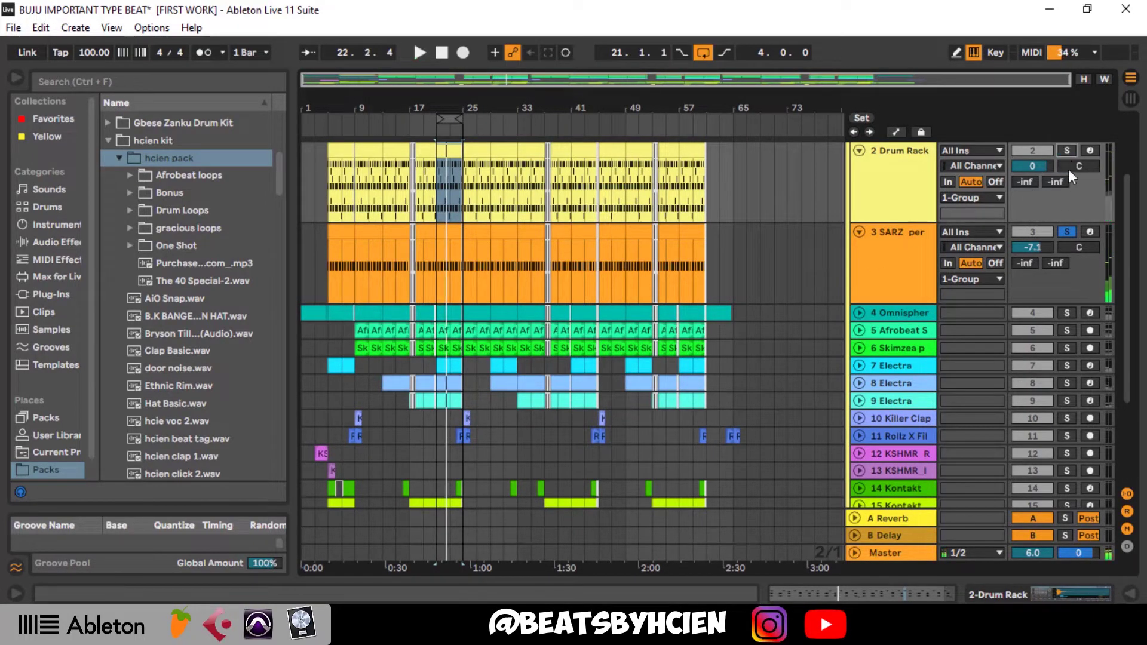
double_click(886, 259)
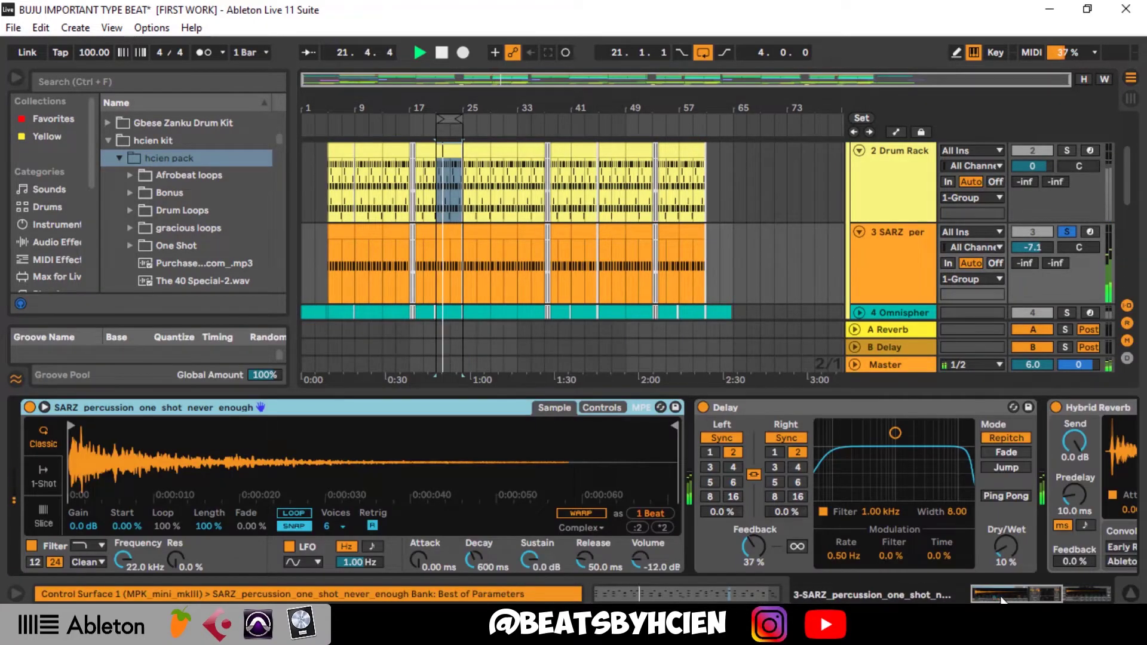
scroll(814, 530, "down", 5)
key("space")
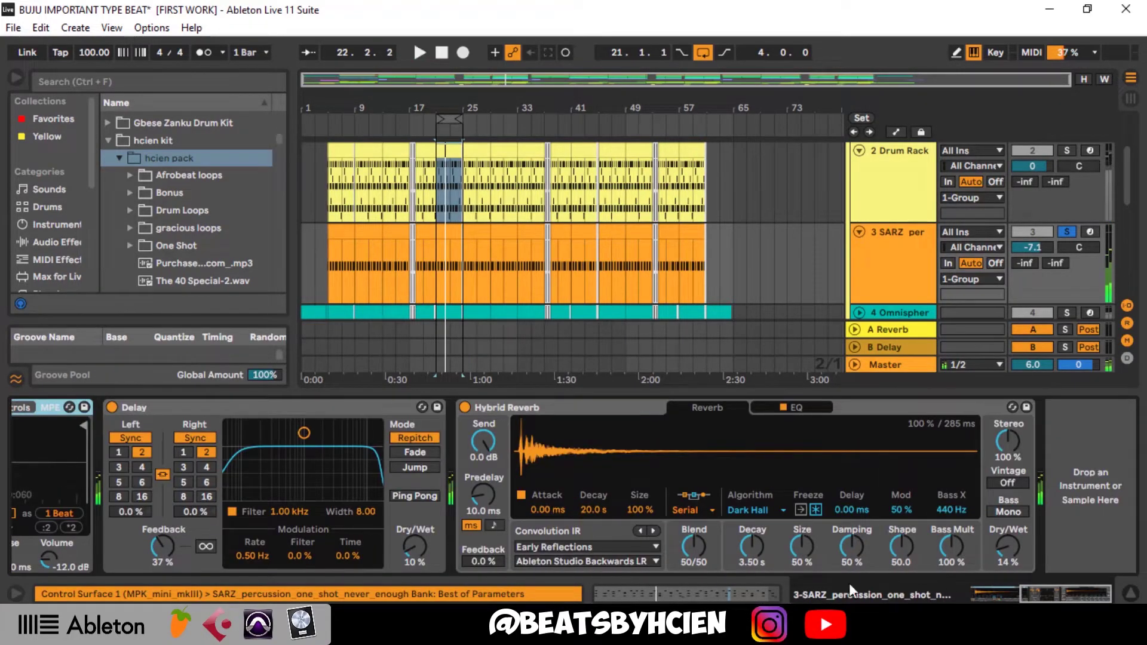
- Compare the SARZ percussion with Delay and Hybrid Reverb bypassed and re-enabled, and close its device view
left_click(111, 407)
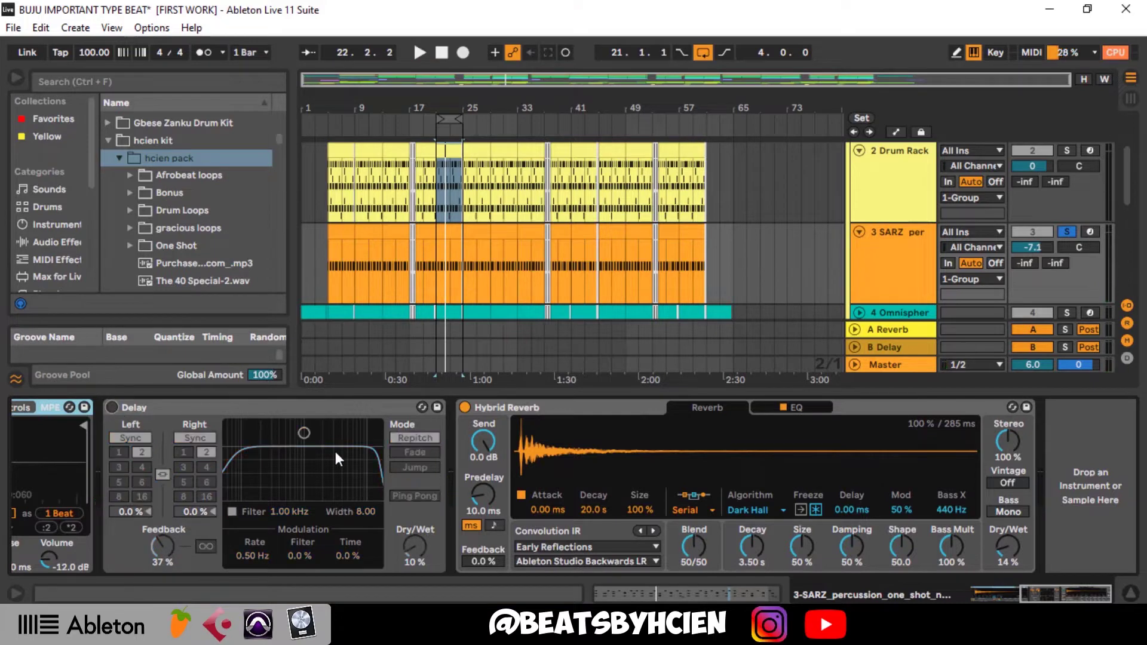
left_click(464, 407)
key("space")
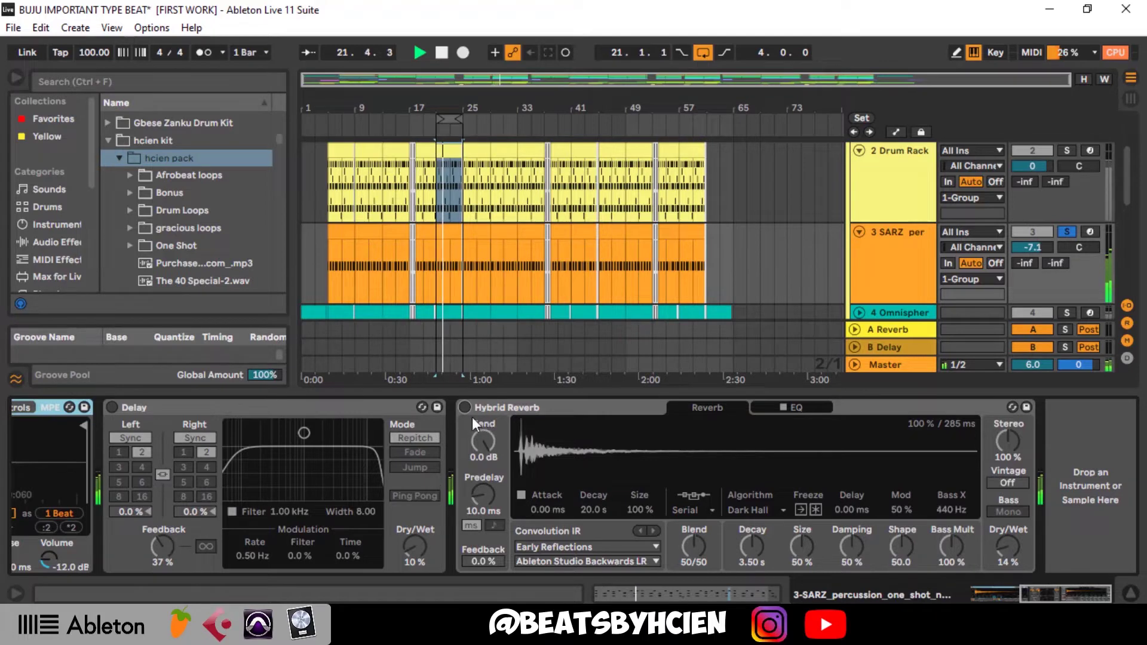
key("space")
left_click(113, 409)
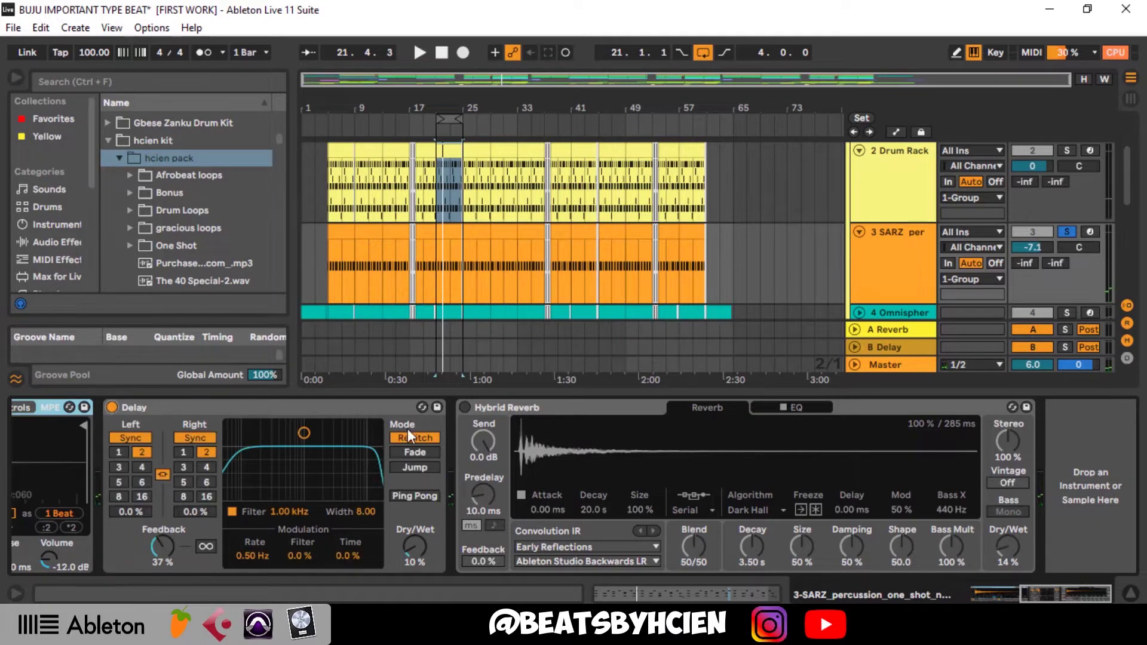
left_click(463, 408)
key("space")
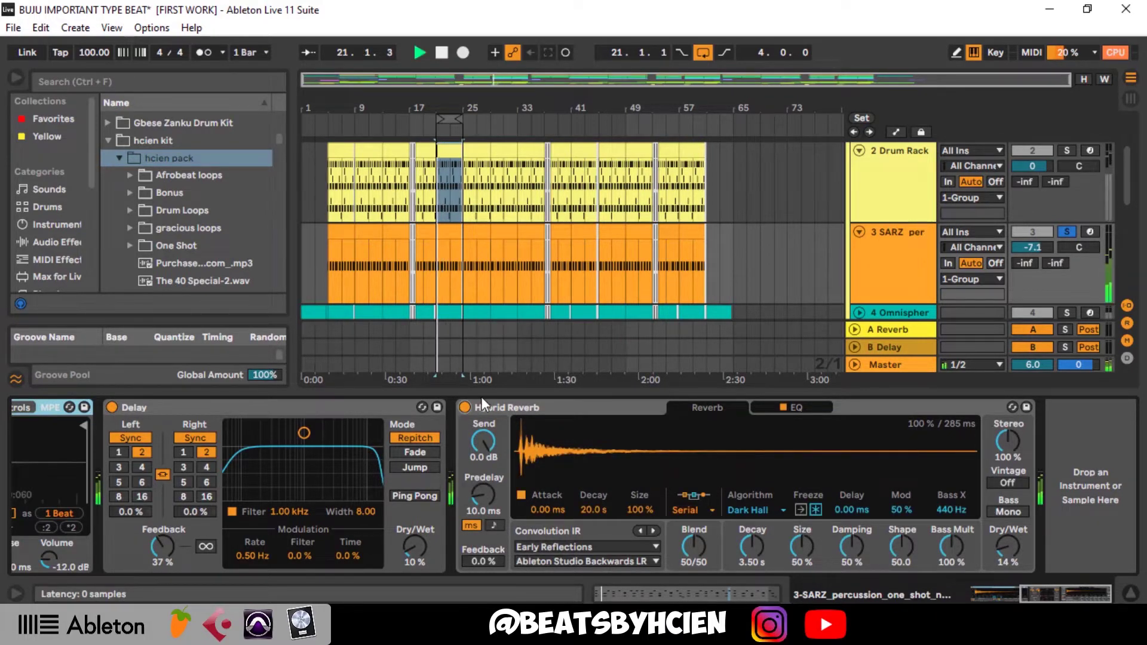
key("ctrl+alt+l")
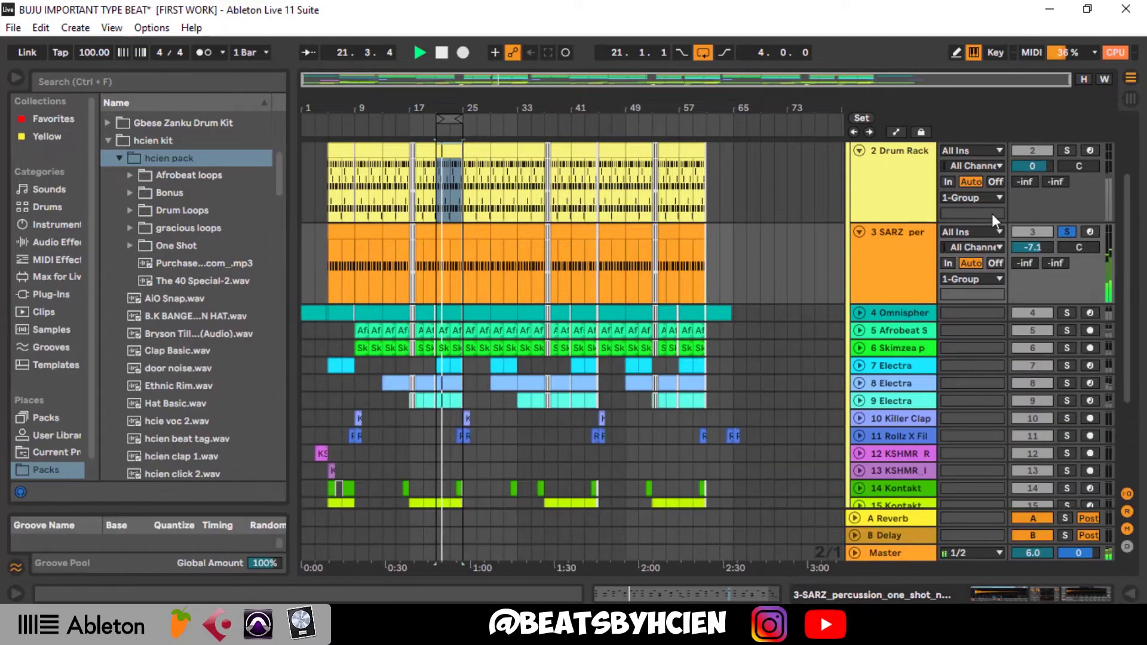
- Solo the Drum Rack again to hear it with the SARZ percussion, stop playback and fold the SARZ track
left_click(1067, 150)
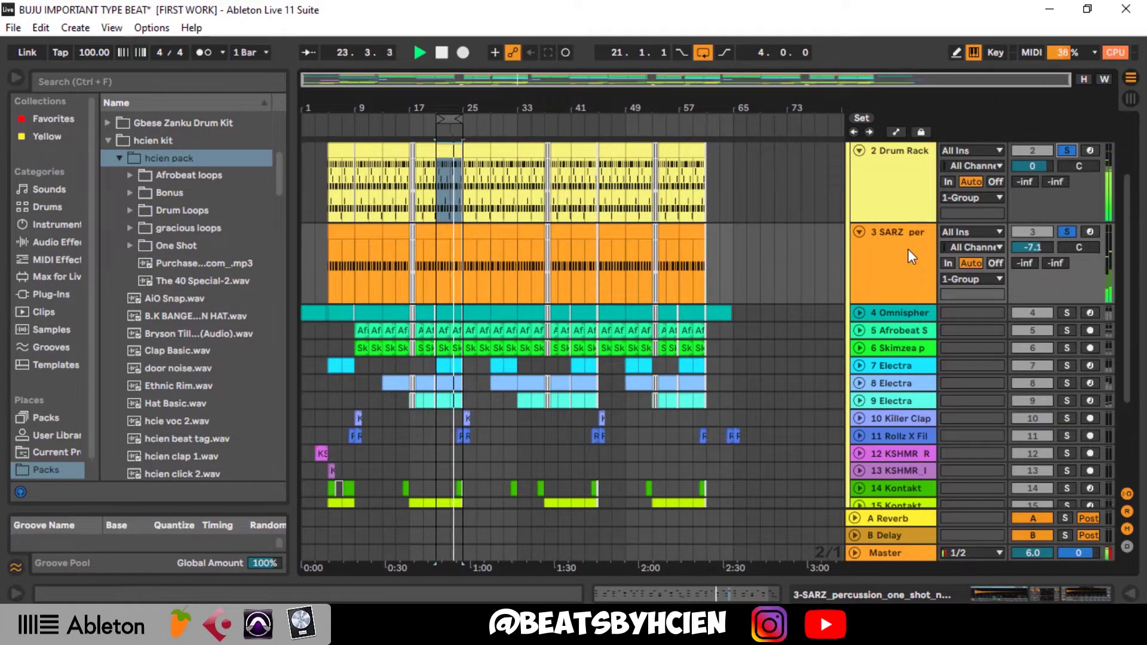
key("space")
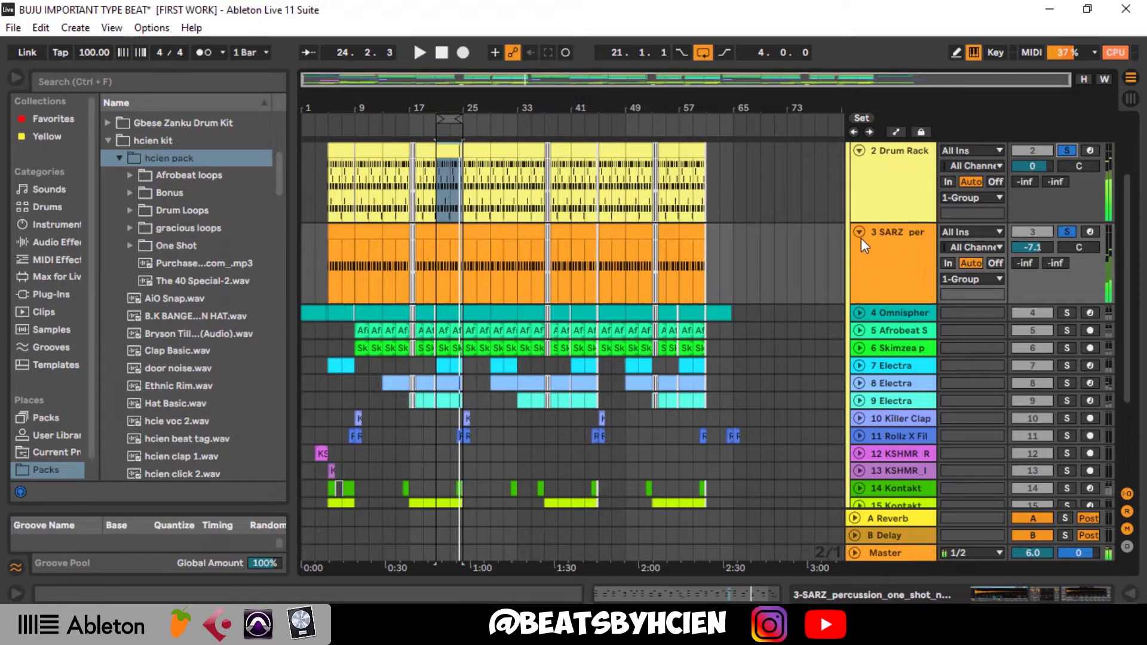
left_click(860, 231)
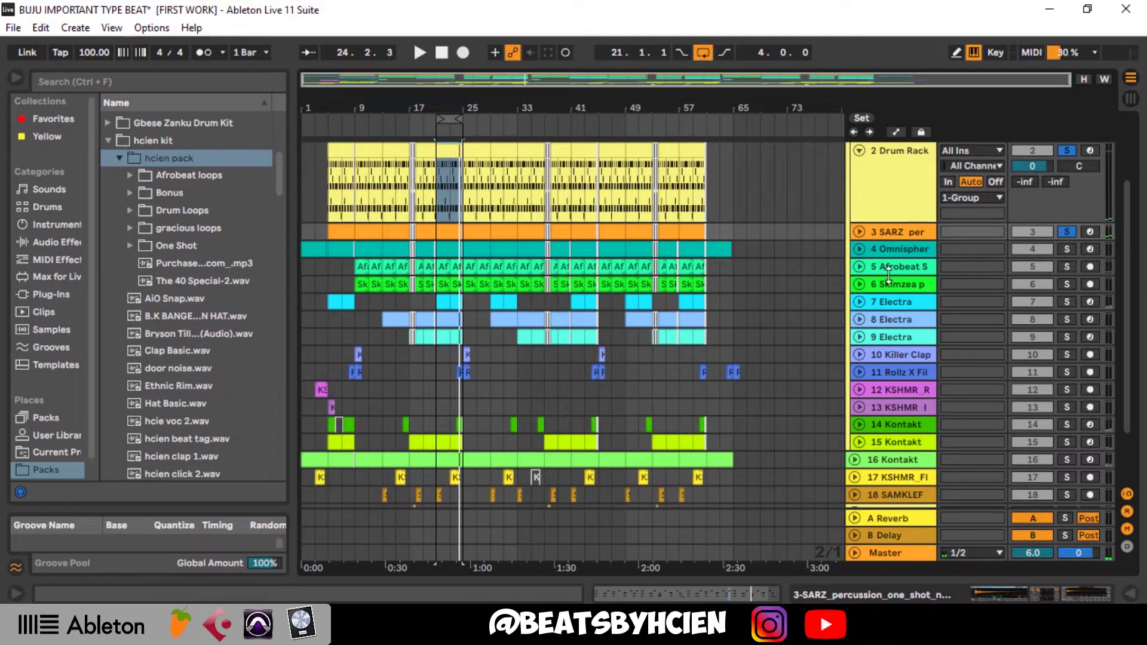
- Move the Afrobeat Shakers track directly below the SARZ percussion, solo it too and listen to the loop
left_click_drag(887, 266, 1052, 257)
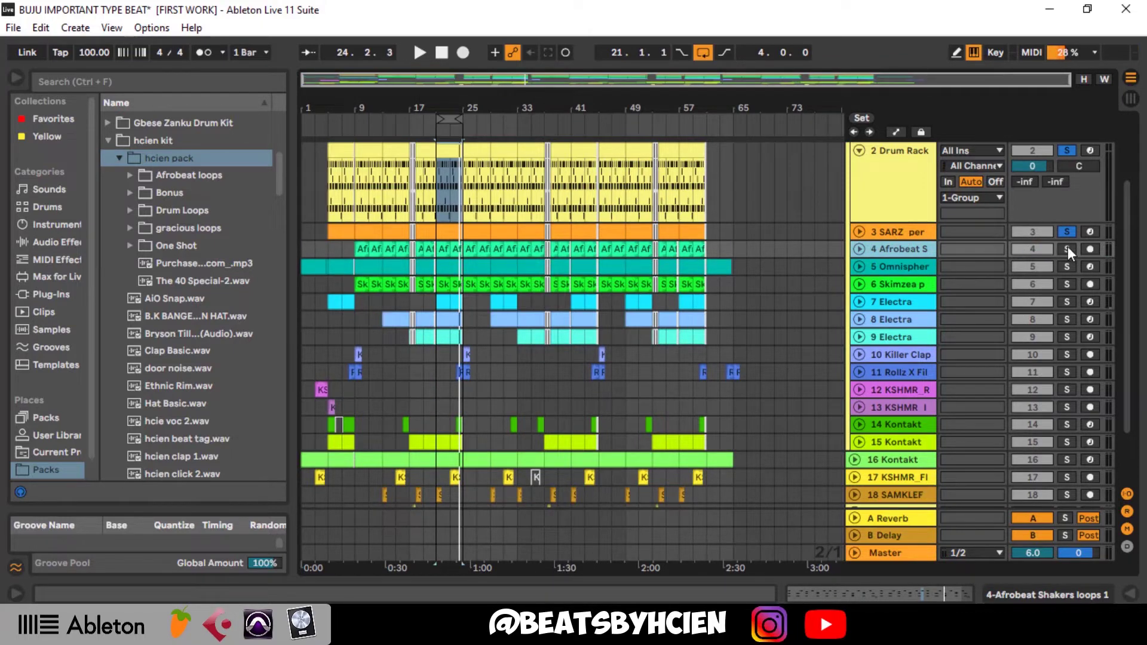
left_click(1066, 248)
key("space")
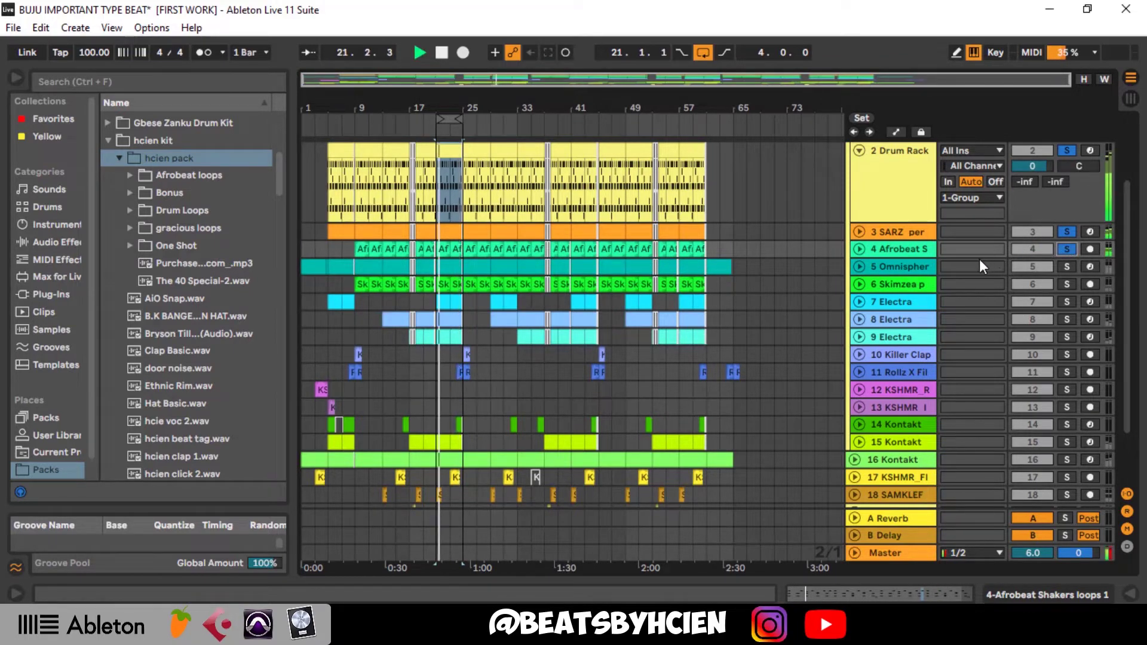
key("space")
- Add Smack Attack Stereo to the Afrobeat Shakers track, set its Sustain to -30 and listen to the loop
double_click(904, 252)
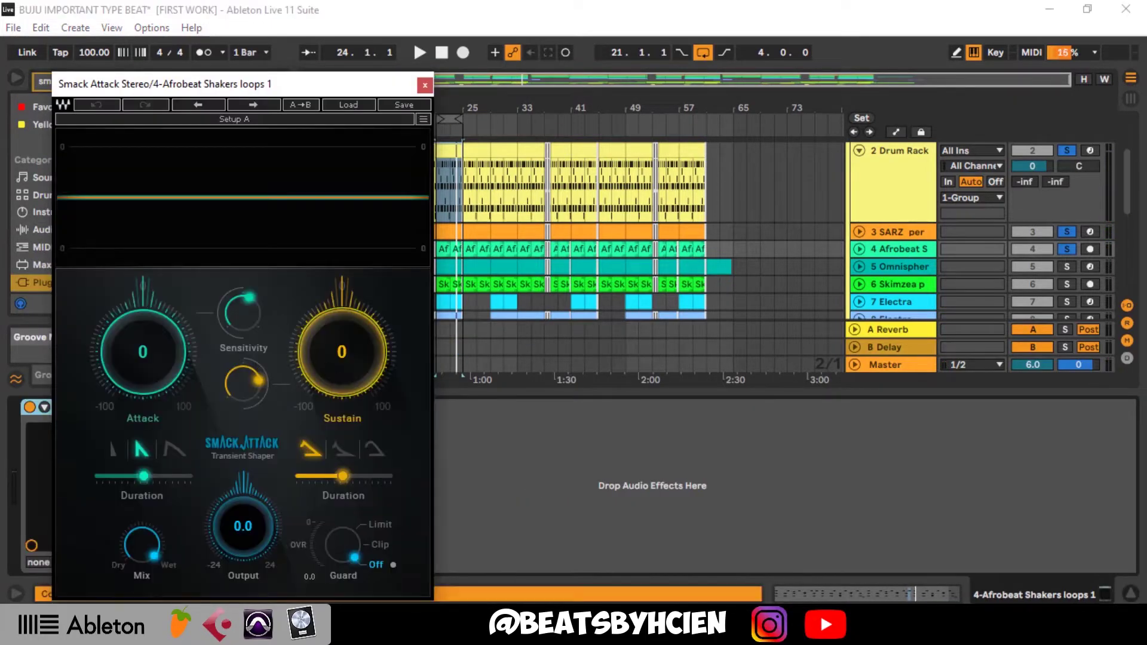
left_click_drag(342, 352, 323, 377)
key("space")
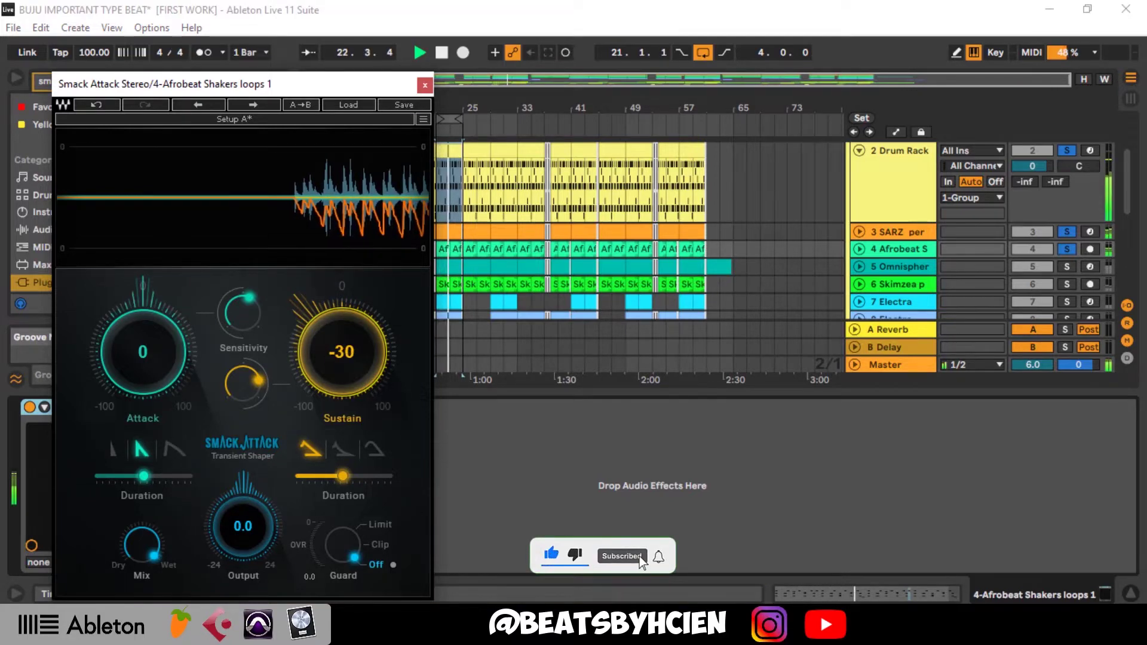
key("ctrl+alt+p")
key("space")
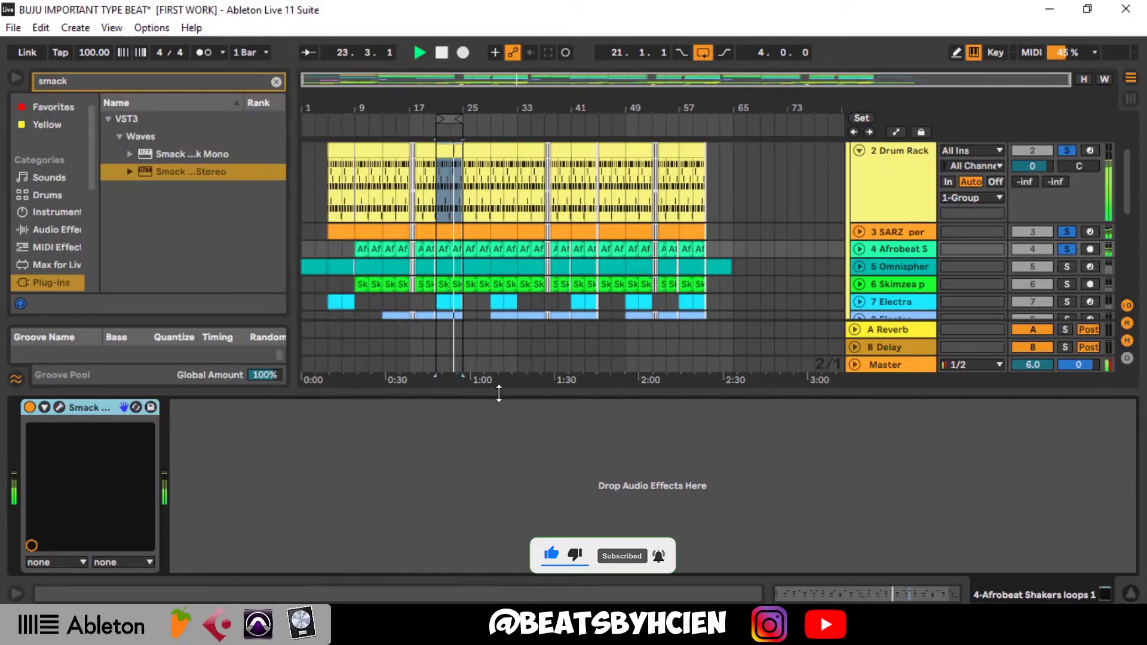
key("ctrl+alt+l")
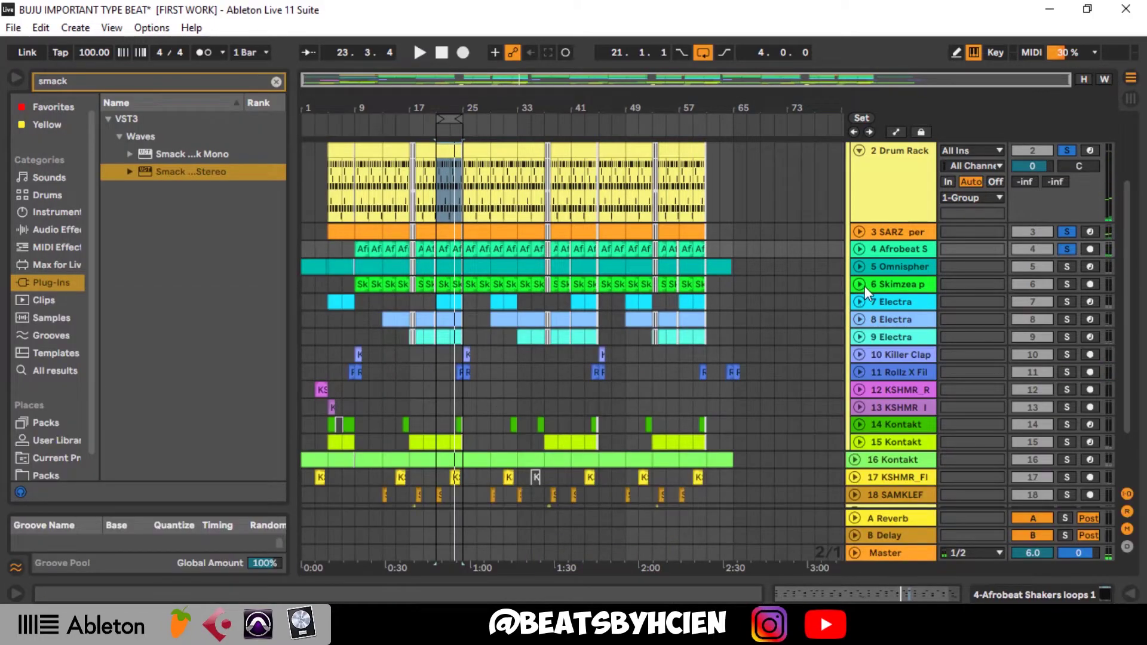
- Move the Skimzea percussion loop track directly below the Afrobeat Shakers track, unfold it and solo it
mouse_move(865, 285)
left_mouse_down()
mouse_move(879, 275)
mouse_move(870, 266)
left_mouse_up()
left_click(860, 267)
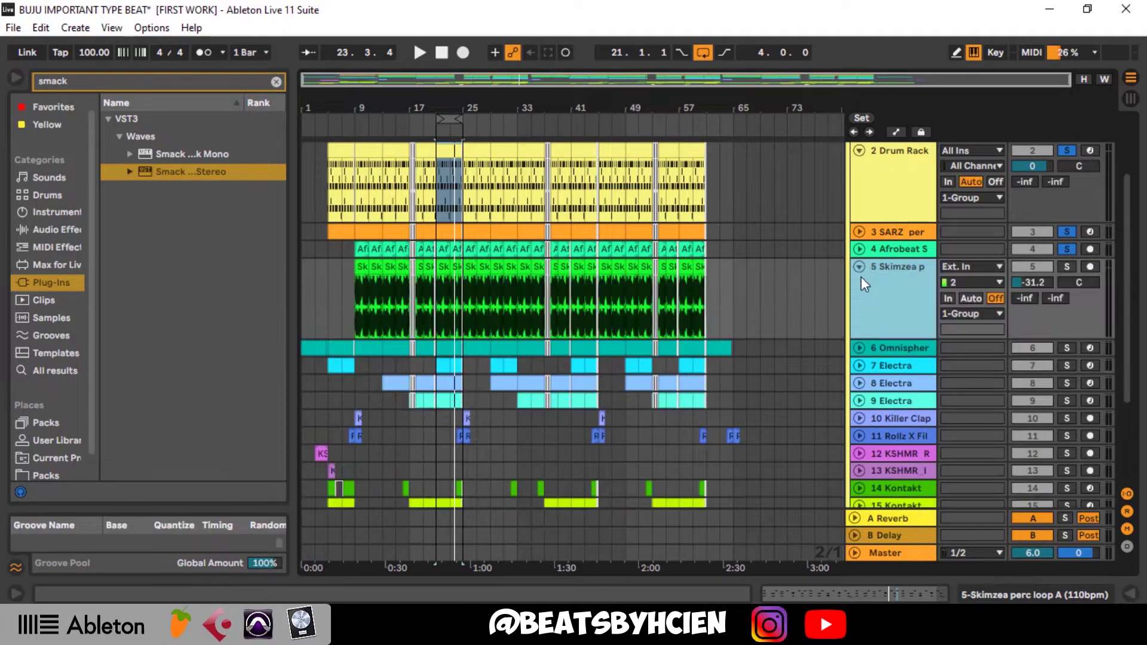
left_click(1067, 266)
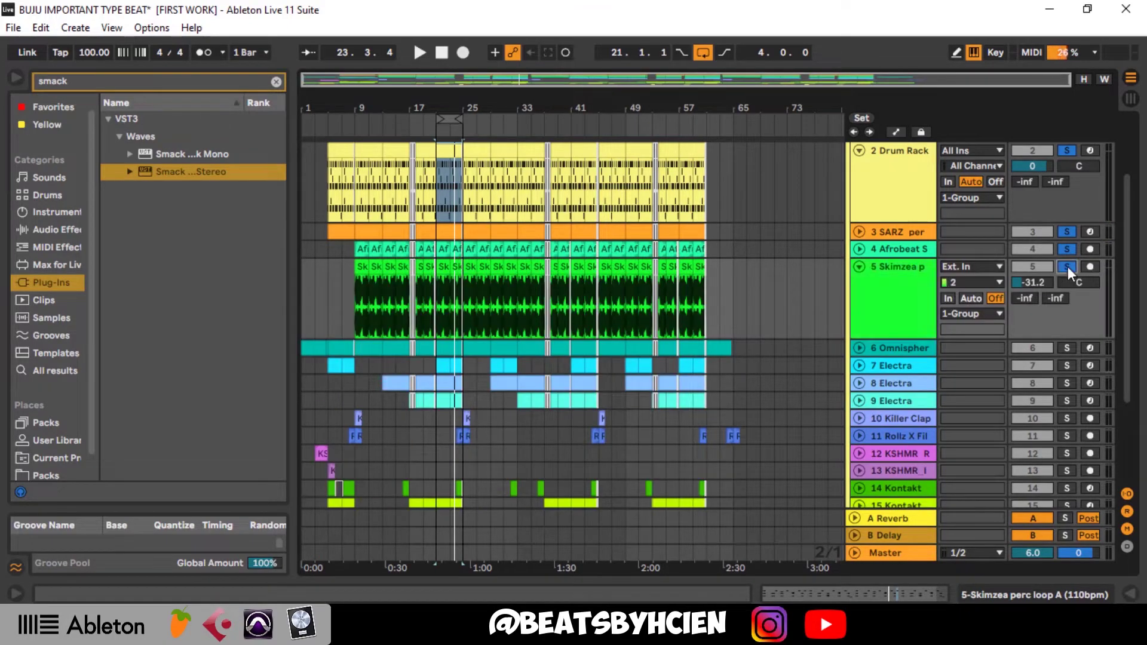
left_click(859, 269)
left_click(859, 268)
- Listen to the Skimzea percussion loop on its own from bar 21
left_click(436, 296)
key("space")
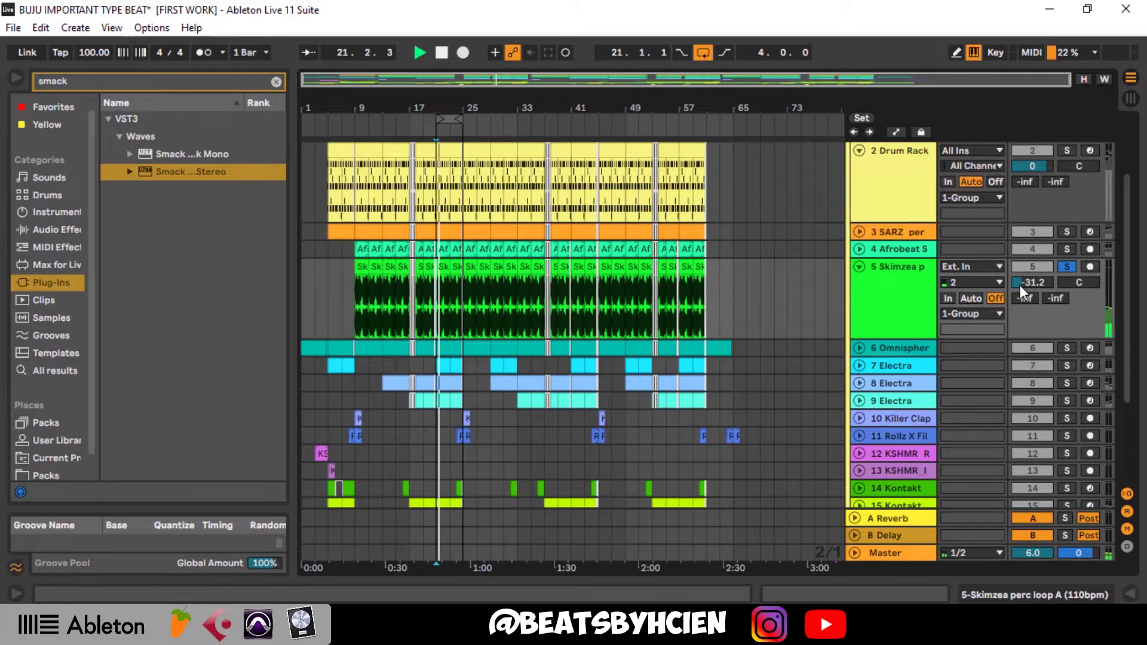
mouse_move(1022, 284)
left_mouse_down()
mouse_move(1022, 257)
mouse_move(1021, 285)
left_mouse_up()
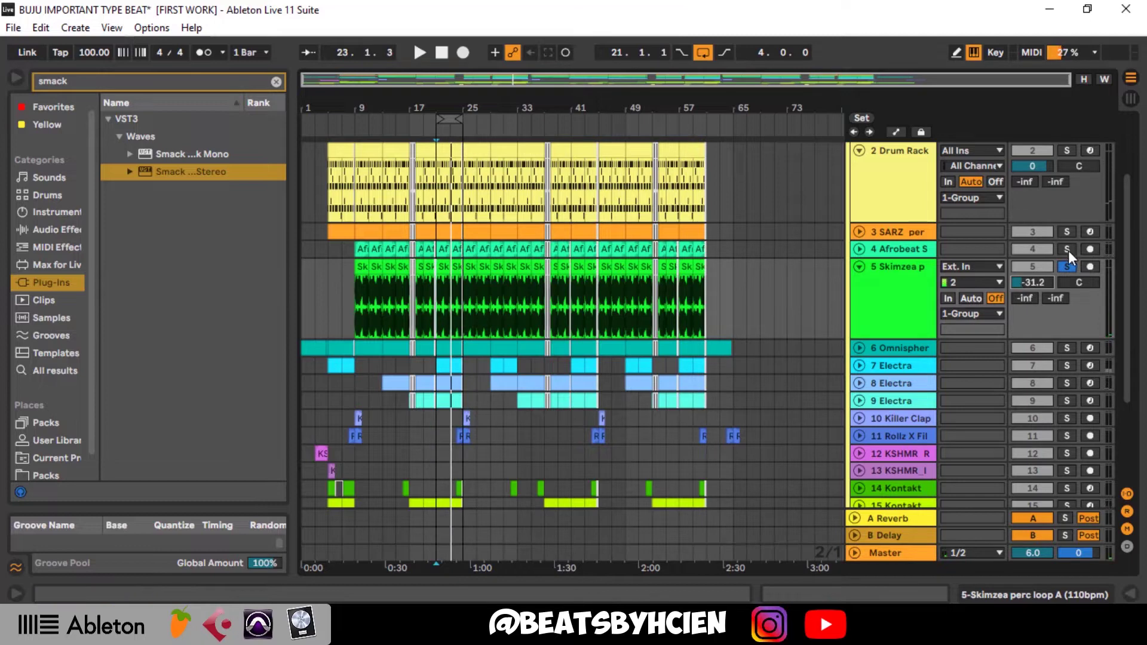
- Solo the Drum Rack, SARZ percussion and Afrobeat Shakers together with the Skimzea loop, and listen to the combined groove
left_click_drag(1068, 249, 1030, 154)
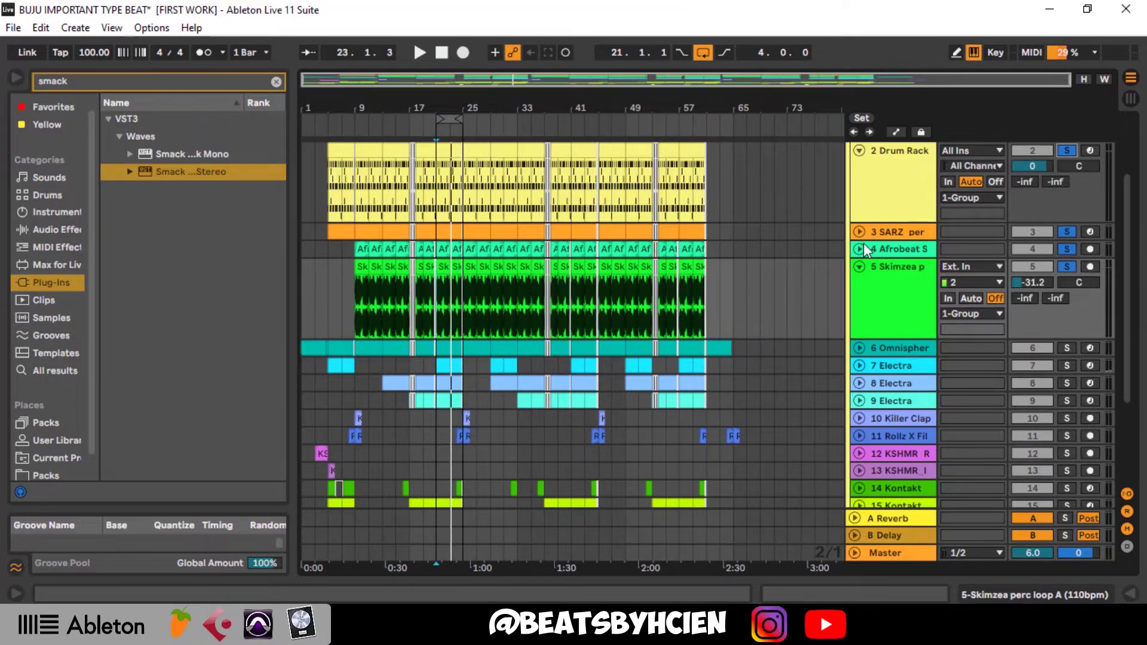
key("space")
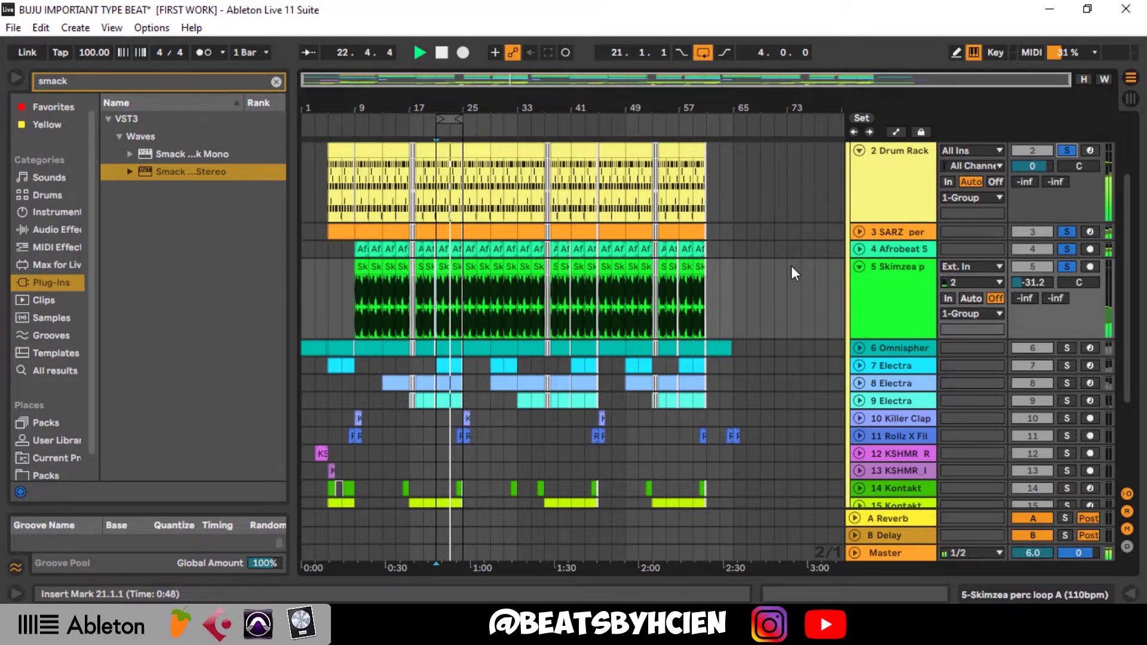
key("space")
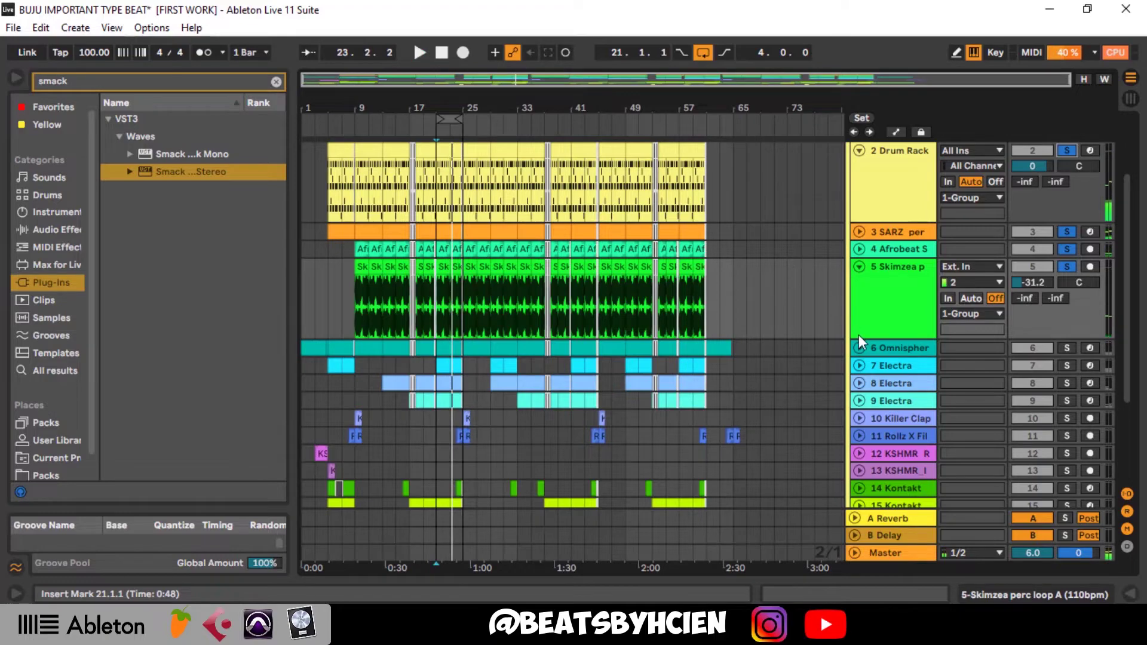
- Unfold and solo the Omnisphere track, inspect the Trilian bass patch in its instrument window and close the window
left_click(859, 348)
scroll(1070, 289, "down", 1)
left_click(1068, 292)
double_click(911, 325)
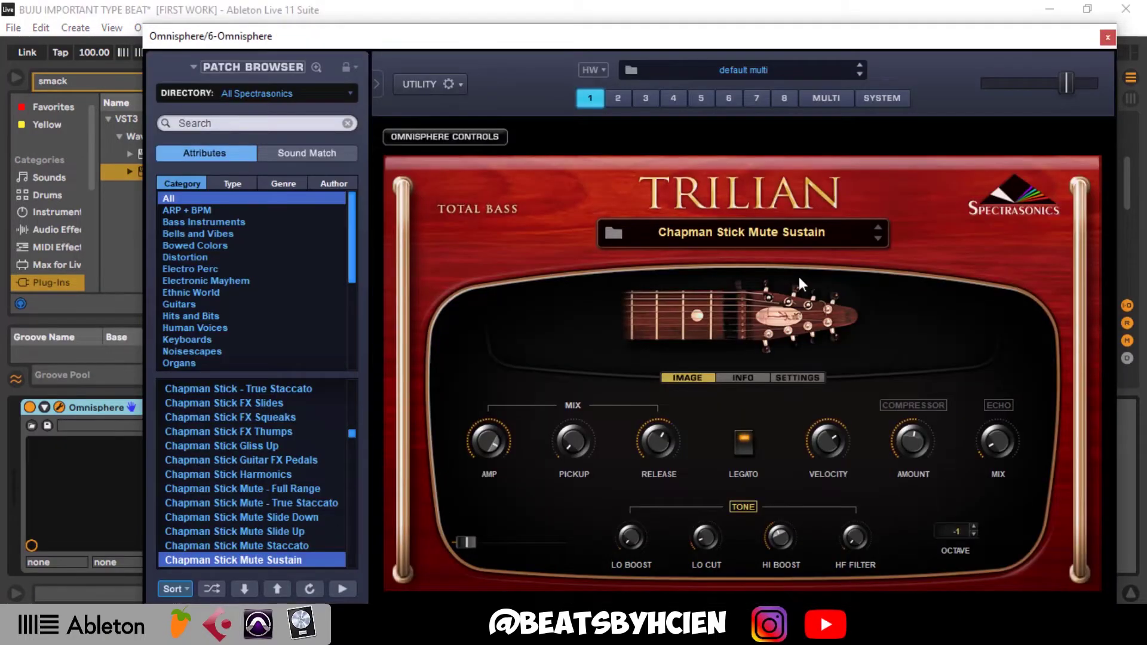
left_click(1108, 37)
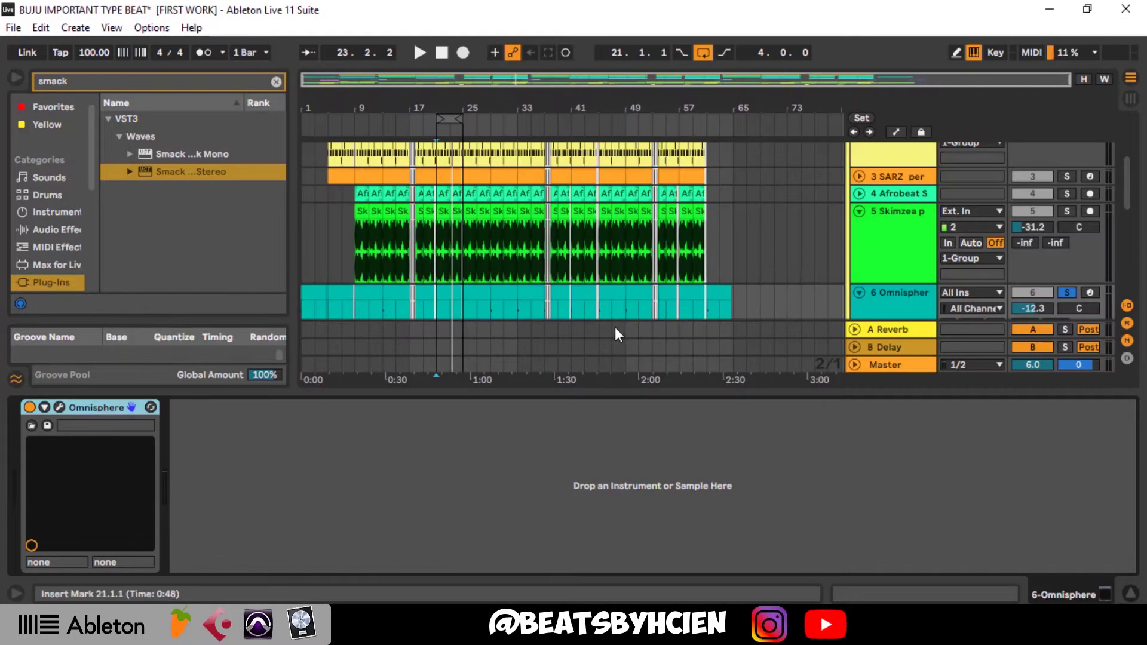
- Play the soloed Omnisphere bass over the four-bar loop and hide its device view
scroll(590, 321, "down", 3)
key("space")
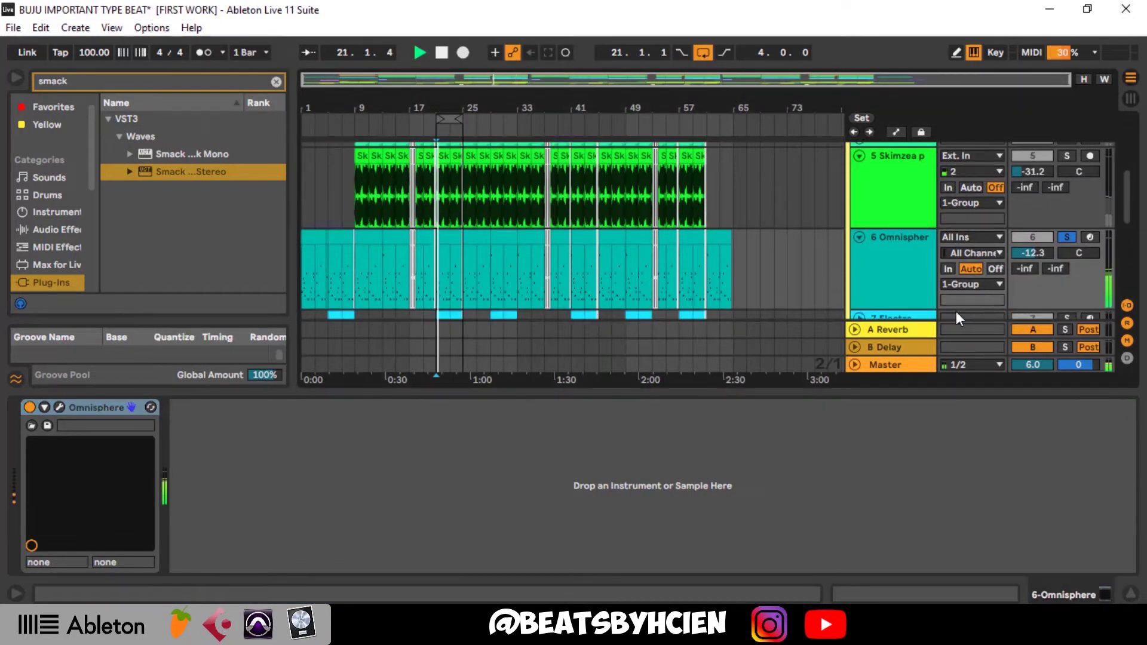
left_click_drag(819, 394, 820, 567)
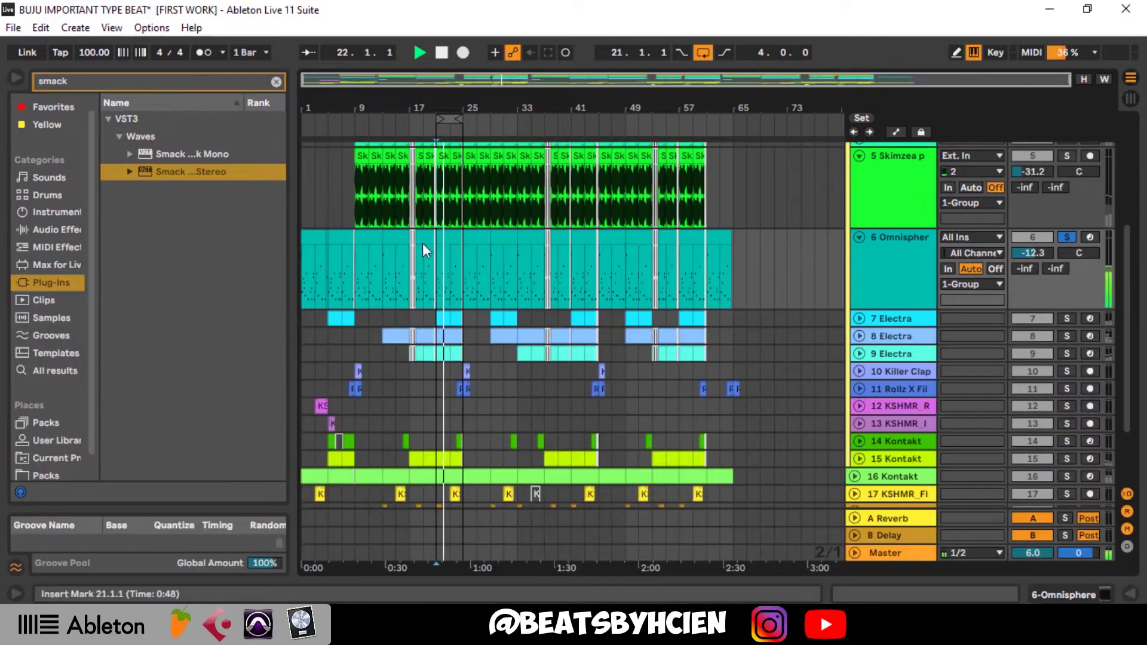
- Examine the Omnisphere bass clip at bar 21 in an enlarged note editor with Fold turned off, then stop playback
left_click(445, 238)
double_click(445, 238)
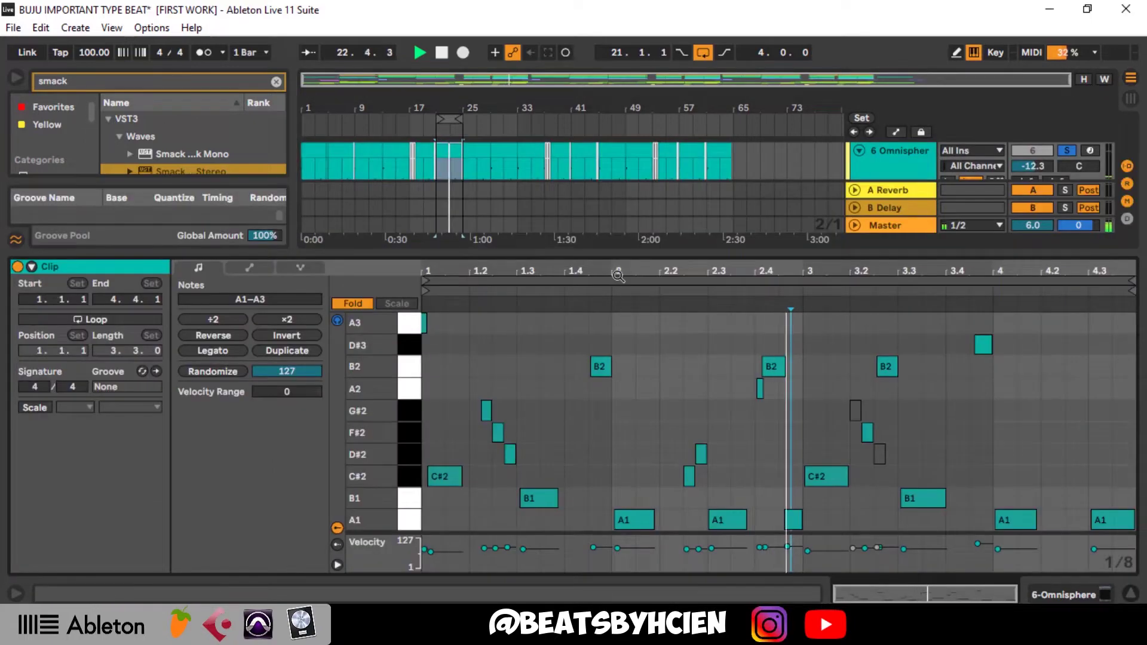
left_click_drag(616, 253, 615, 171)
left_click(352, 221)
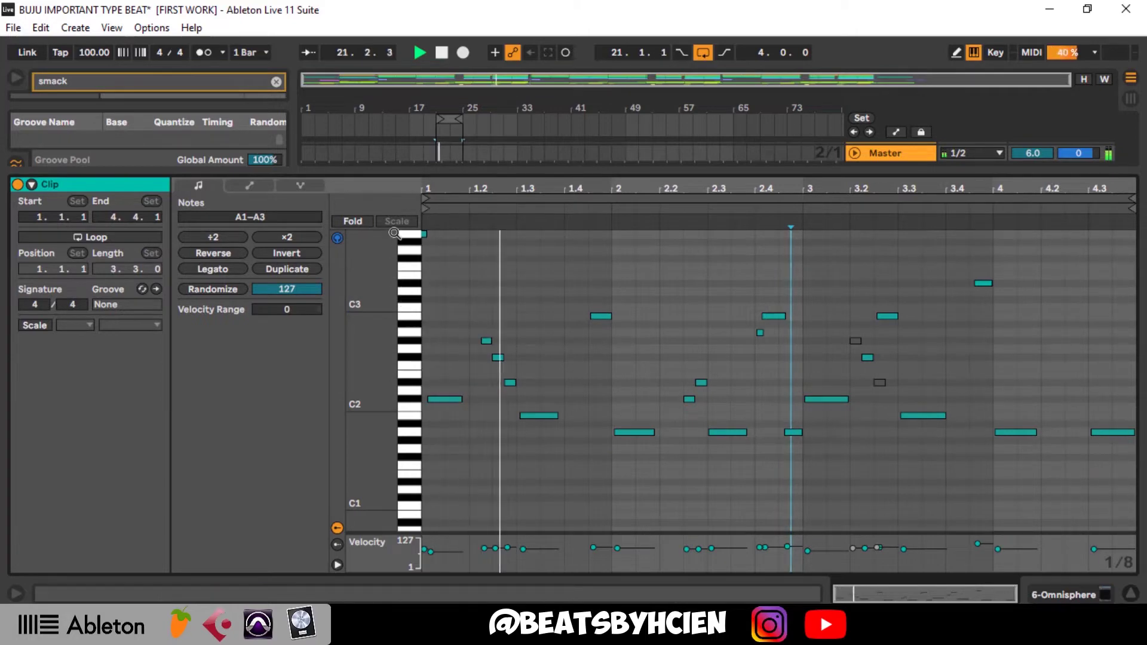
key("space")
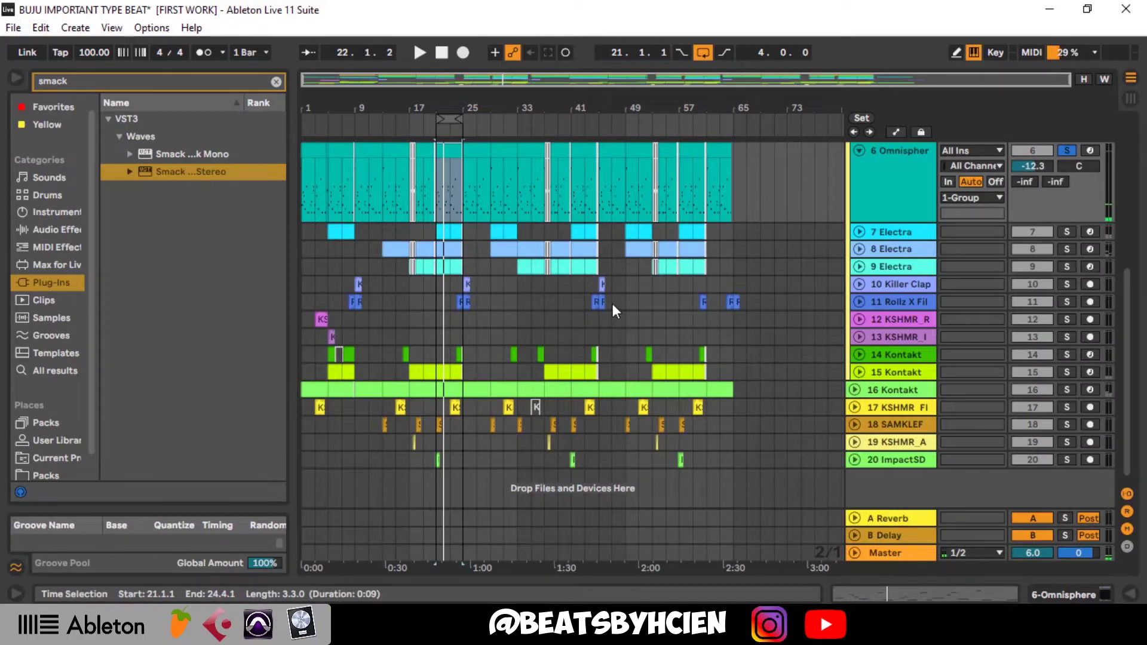
- Solo the Drum Rack, SARZ, Shakers and Skimzea tracks along with the Omnisphere bass and listen to the loop
scroll(779, 361, "up", 6)
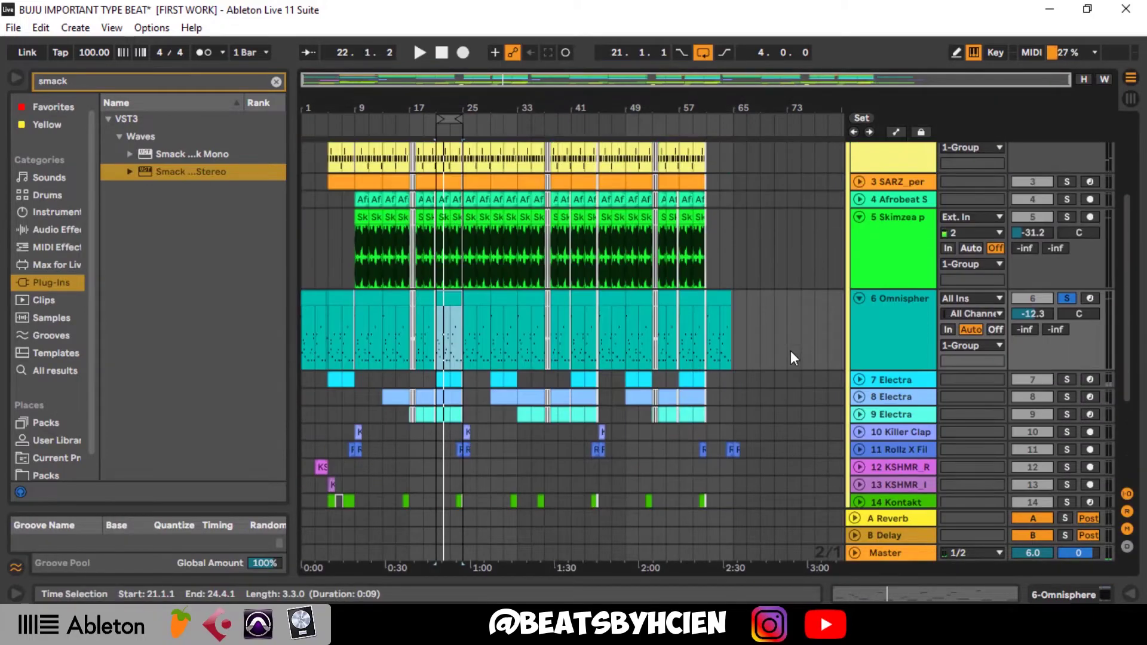
left_click(1065, 230)
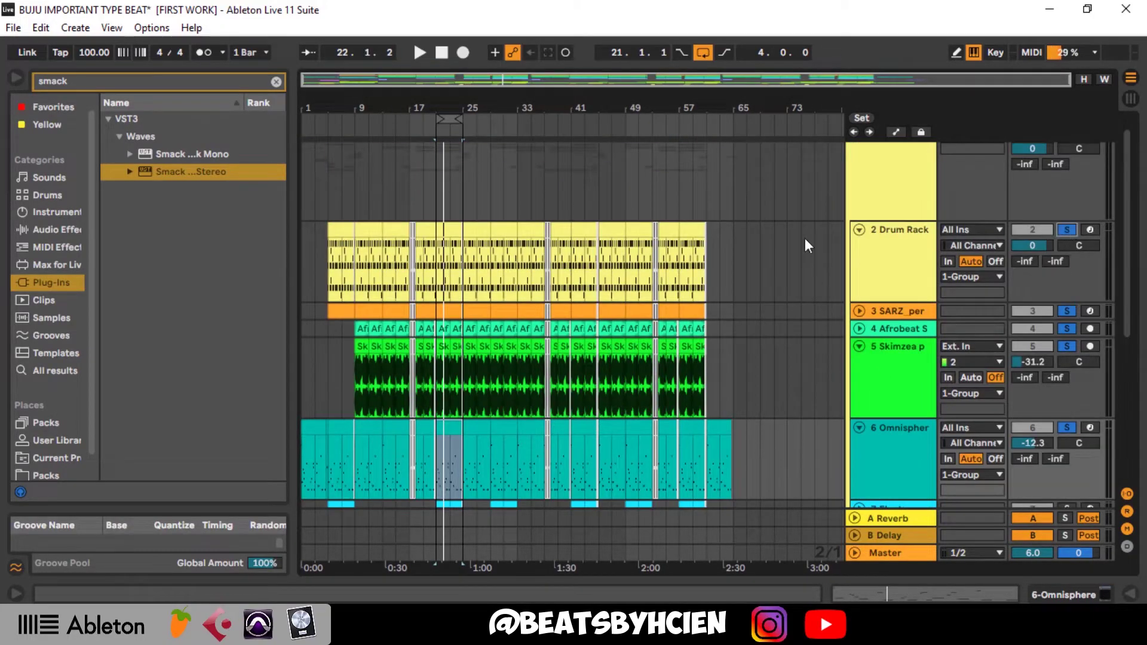
key("space")
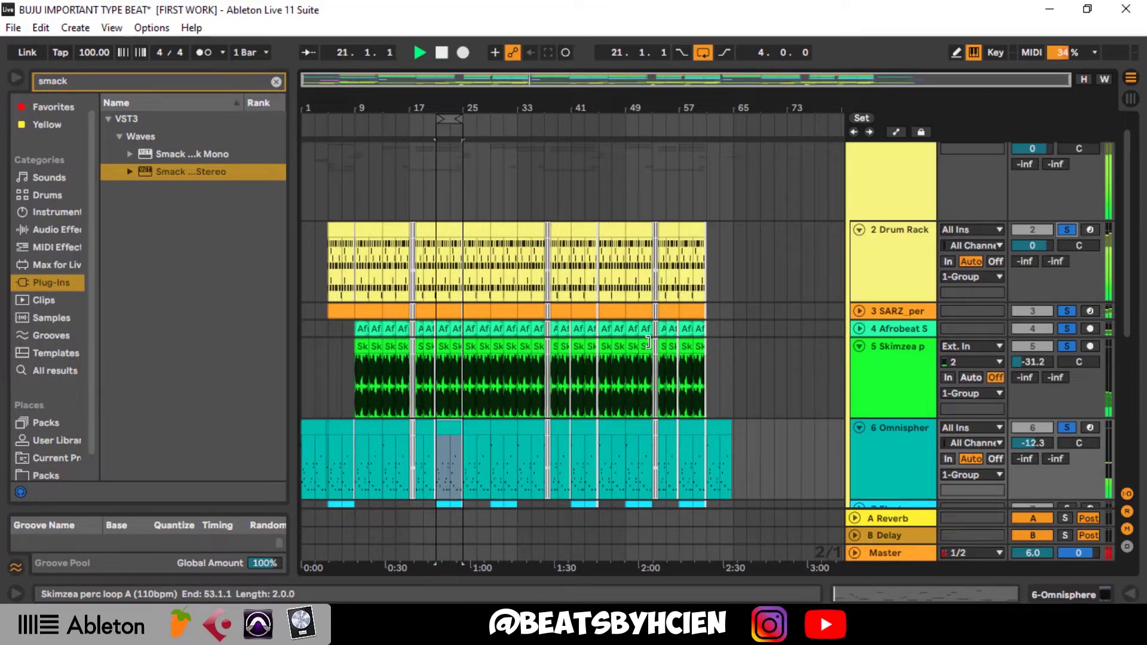
key("space")
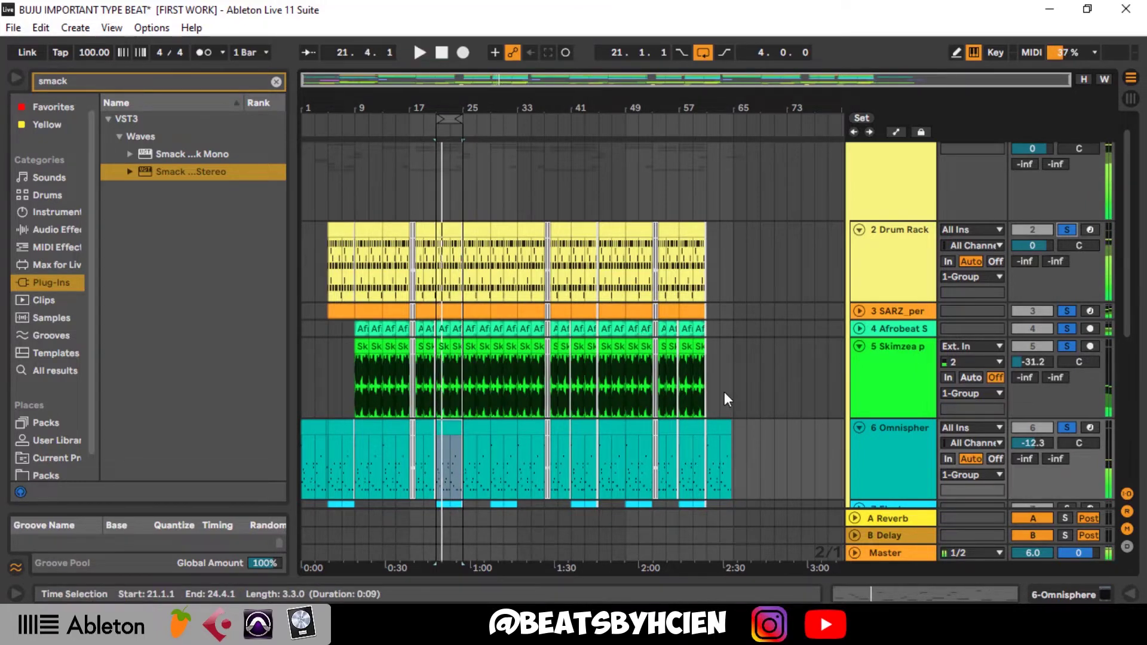
- Unfold the first Electra track (track 7), solo it alone and play it from bar 21
scroll(724, 392, "down", 5)
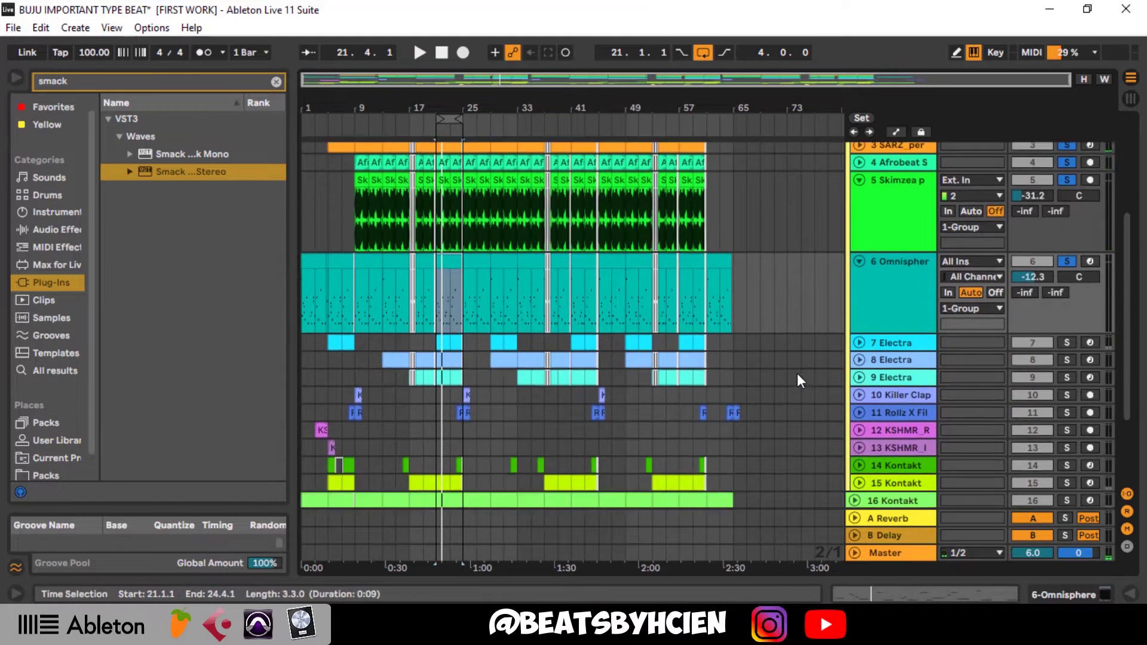
left_click(863, 344)
left_click(1066, 343)
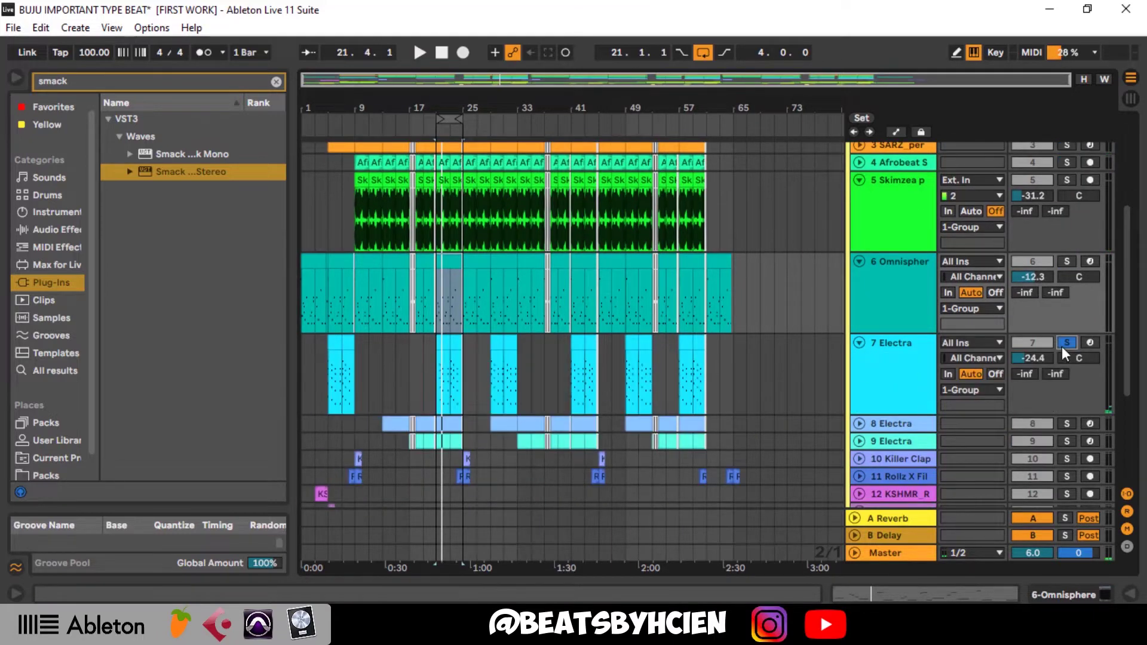
left_click(437, 366)
key("space")
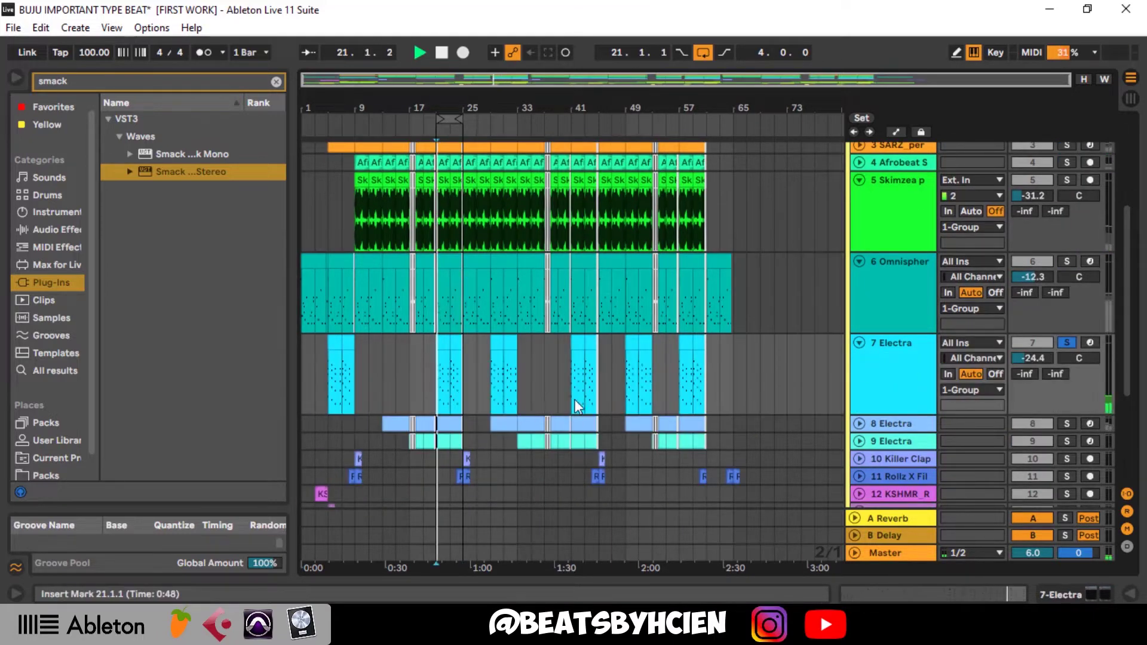
- Show the devices of track 7, inspect the preset in the Electra instrument window and close the window
double_click(908, 360)
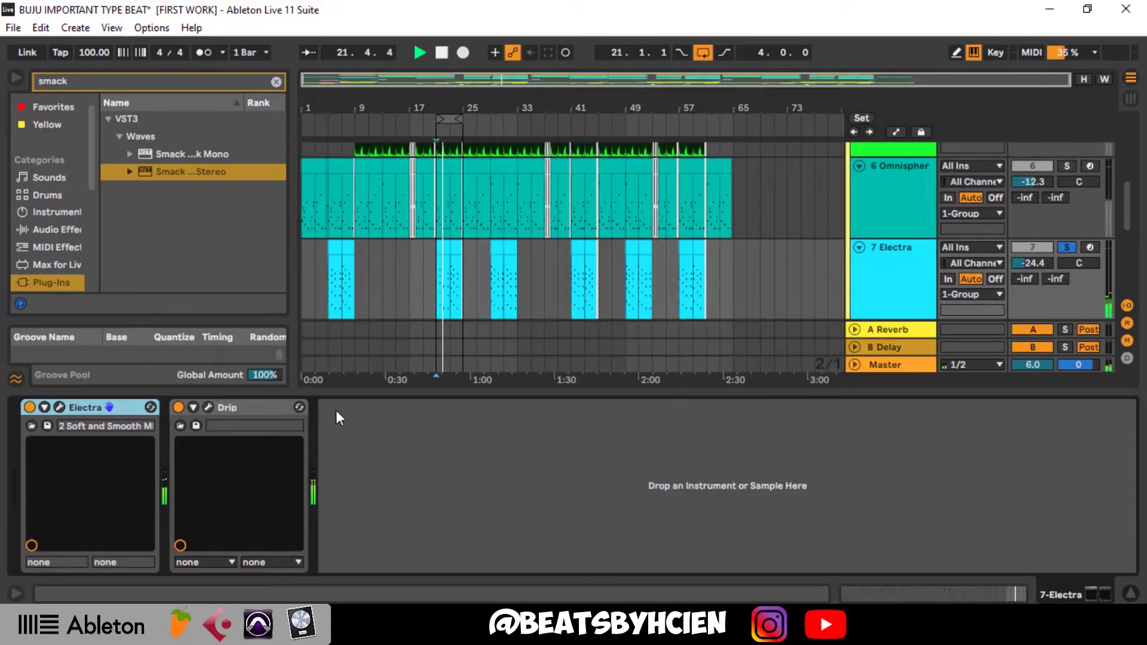
left_click(59, 407)
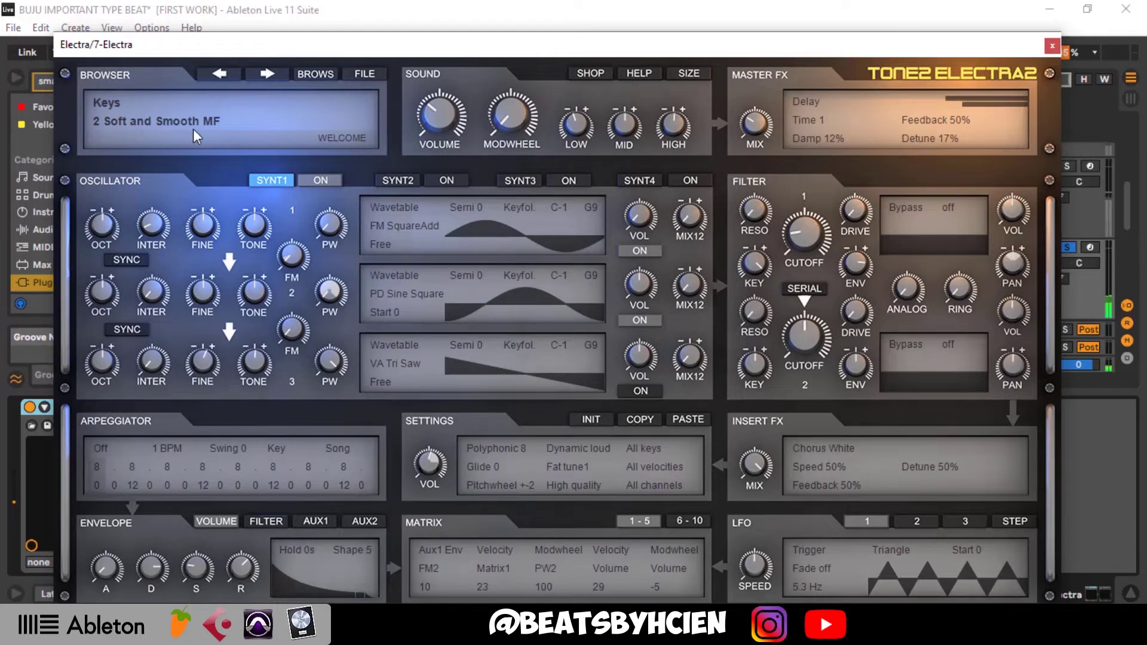
left_click(1051, 47)
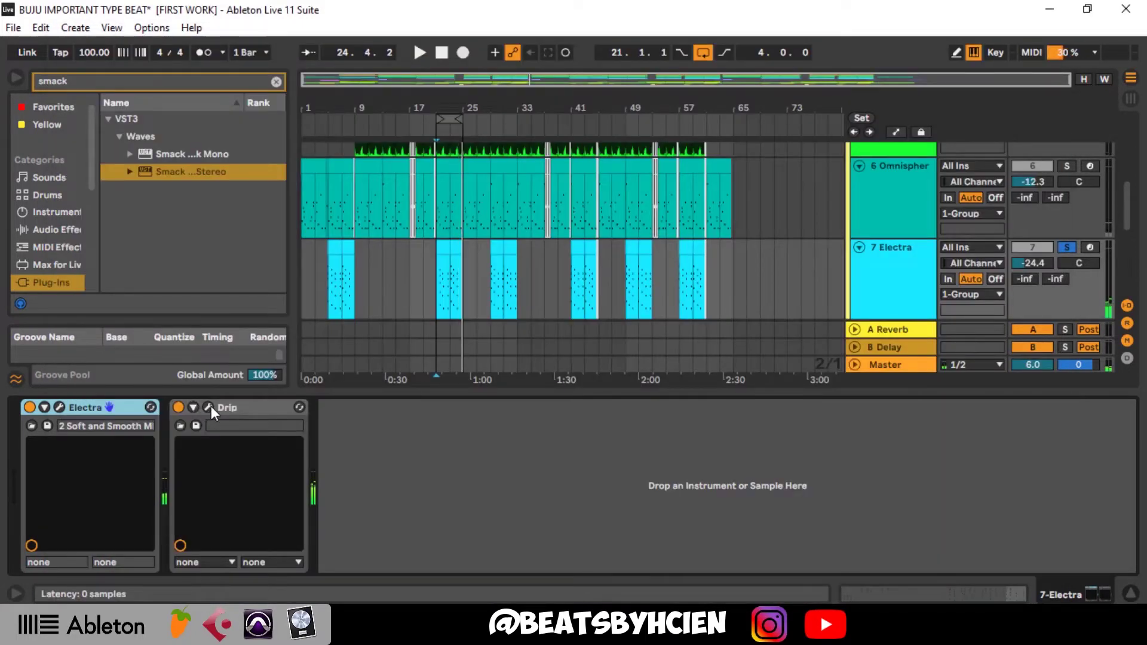
- Compare the track 7 Electra sound with the Drip effect bypassed and re-enabled, and hide the device view
left_click(180, 409)
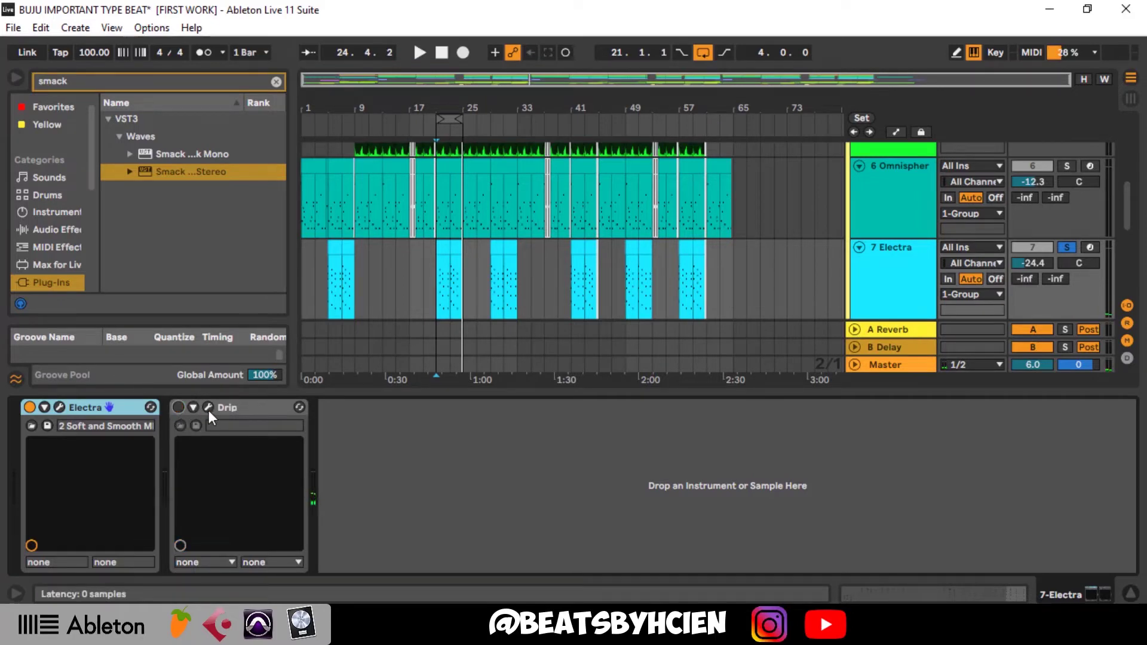
key("space")
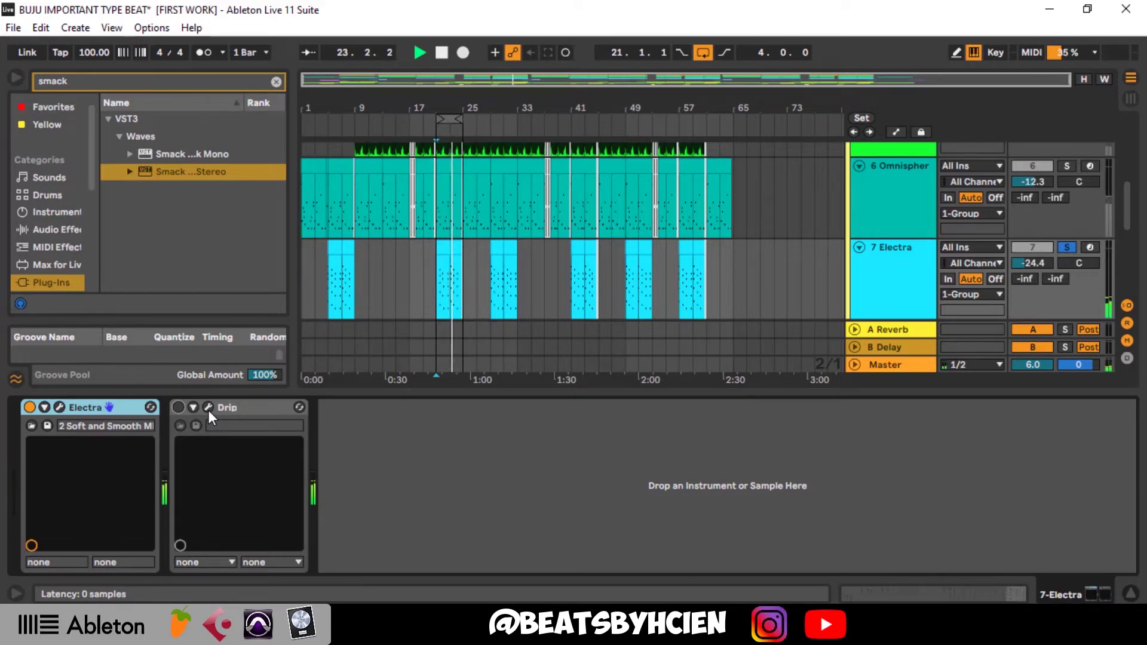
key("space")
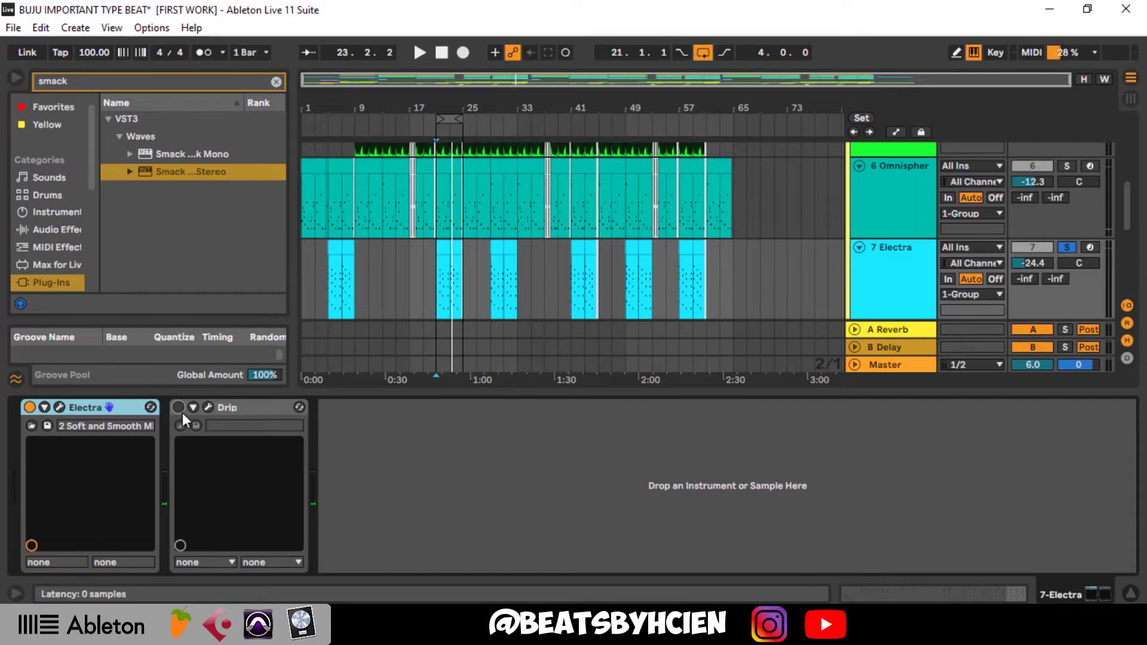
left_click(179, 407)
key("space")
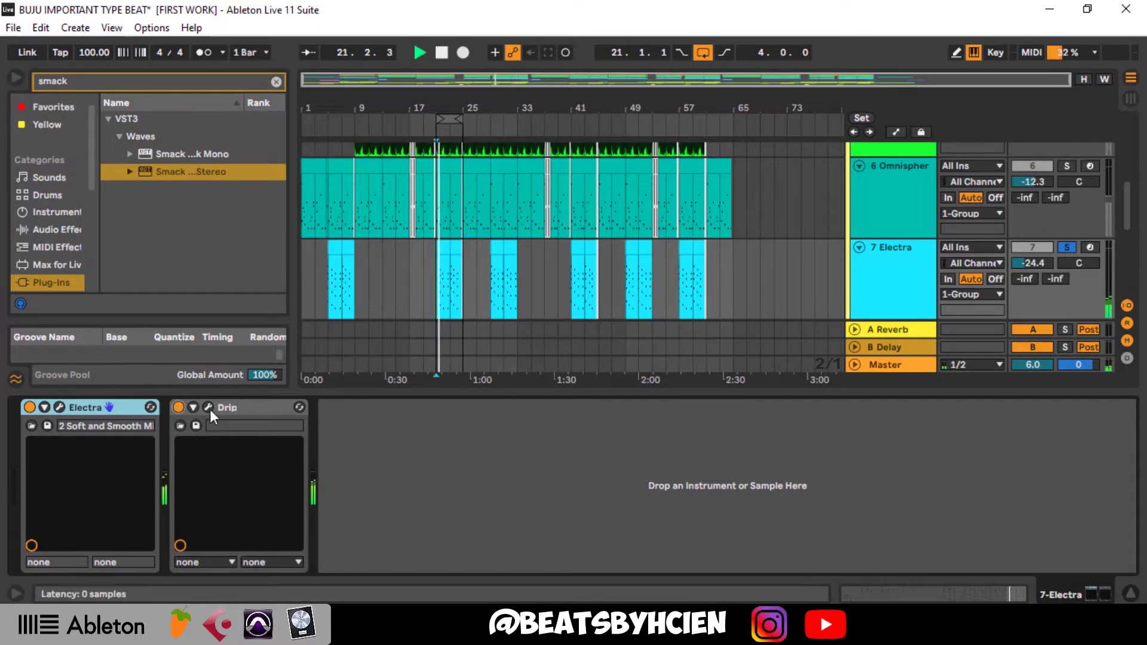
key("ctrl+alt+l")
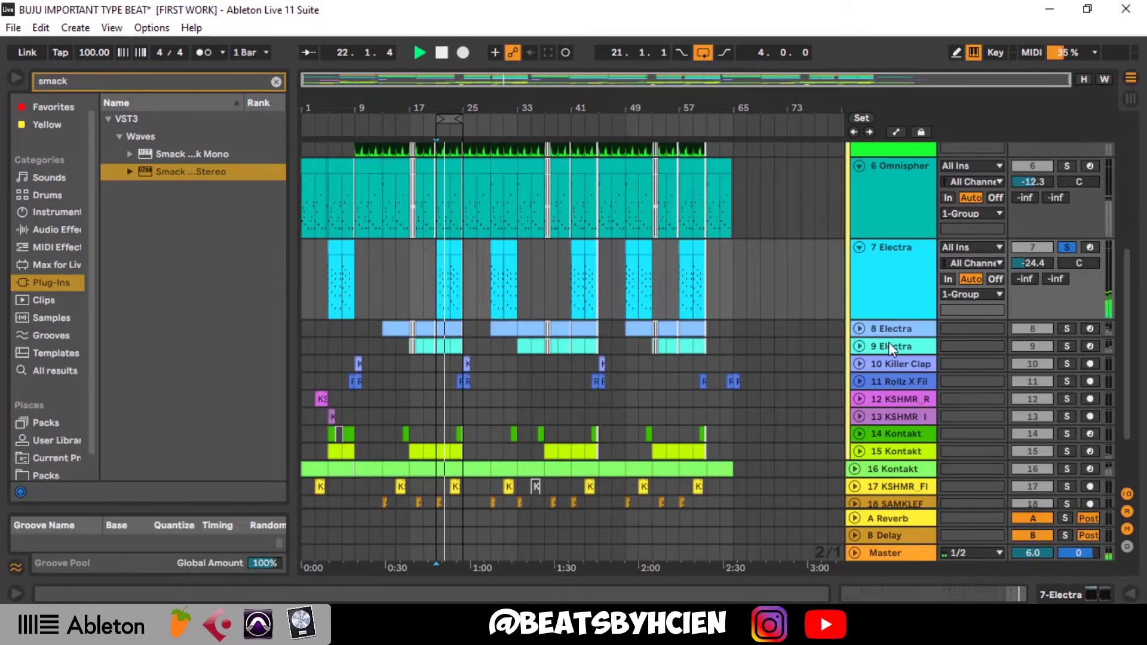
- Stop playback, unfold and solo the second Electra track (track 8), and inspect the preset in its instrument window
left_click(860, 330)
key("space")
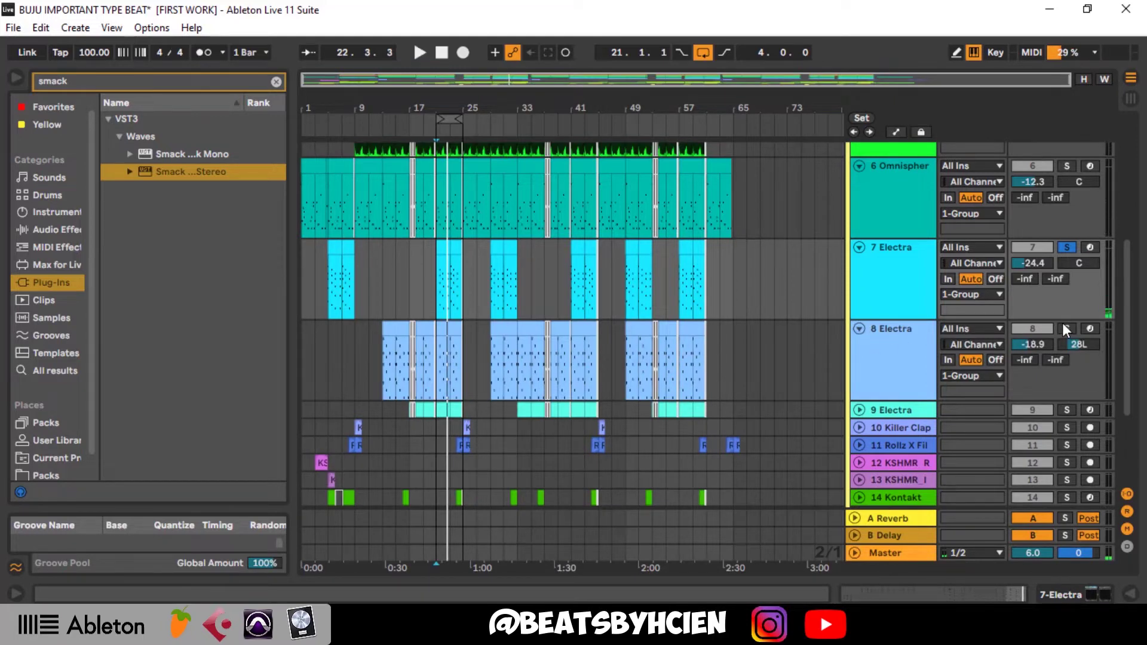
left_click(1063, 326)
double_click(909, 353)
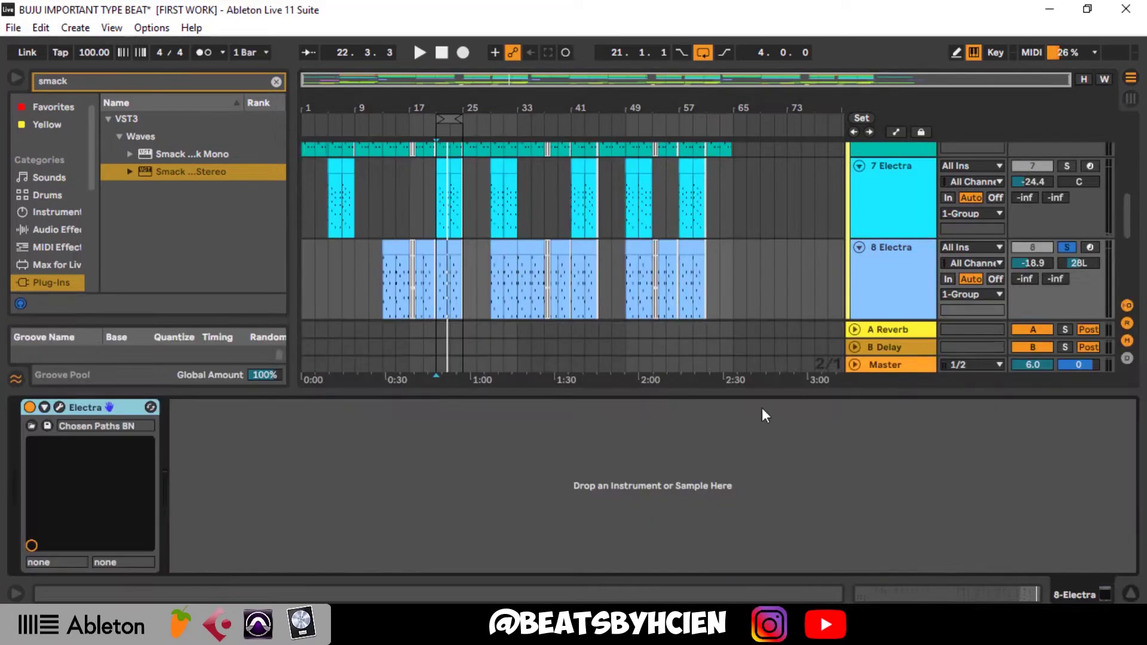
left_click(58, 407)
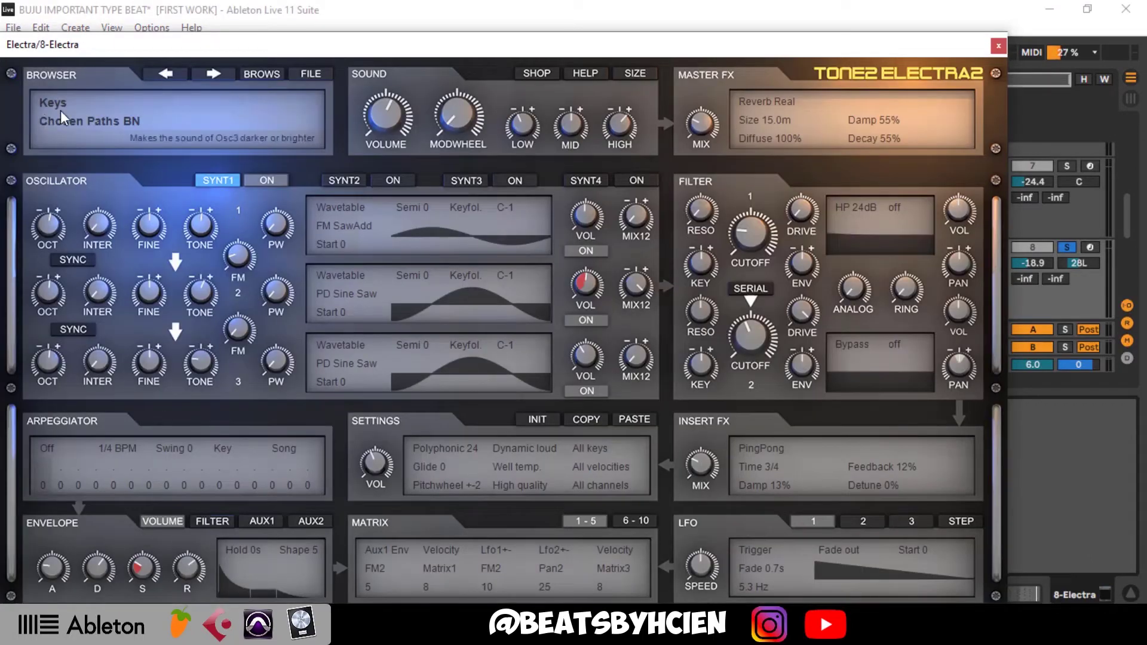
left_click(998, 45)
- Play the soloed track 8 Electra part over the loop from bar 21 and hide its device view
scroll(752, 250, "down", 1)
key("space")
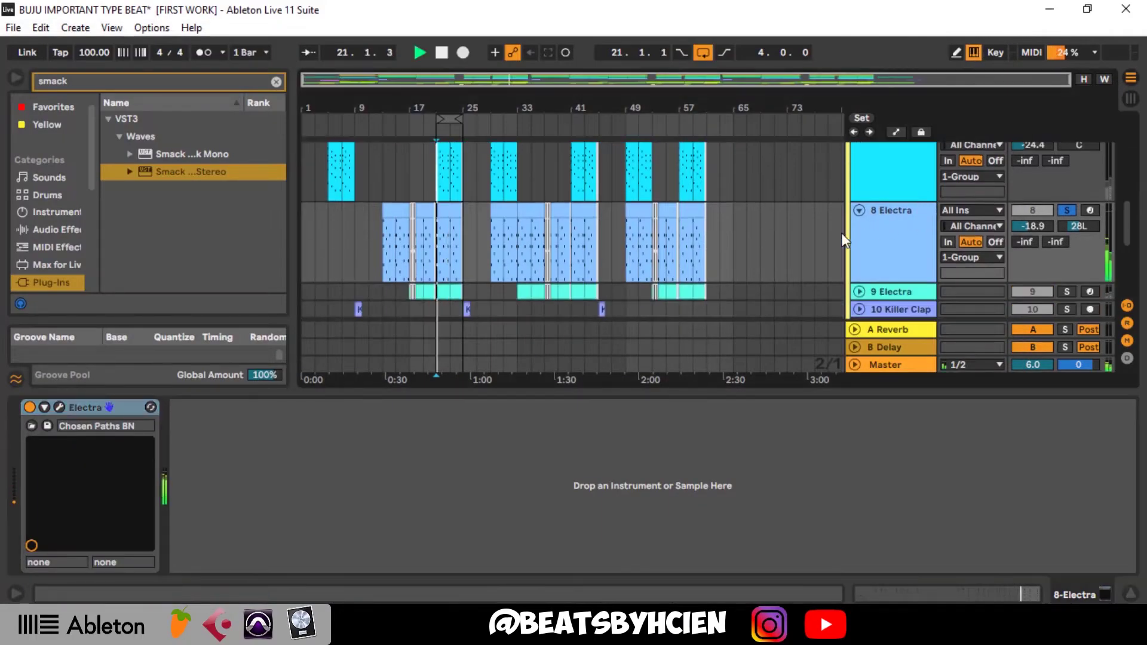
key("ctrl+alt+l")
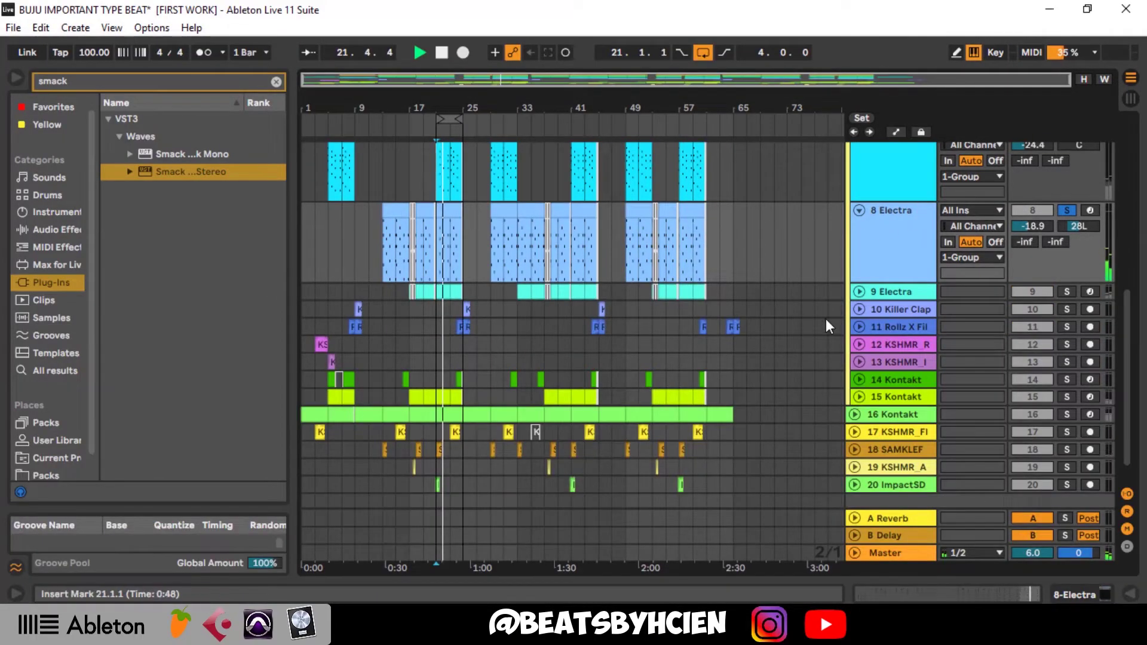
scroll(825, 318, "up", 1)
scroll(753, 274, "up", 1)
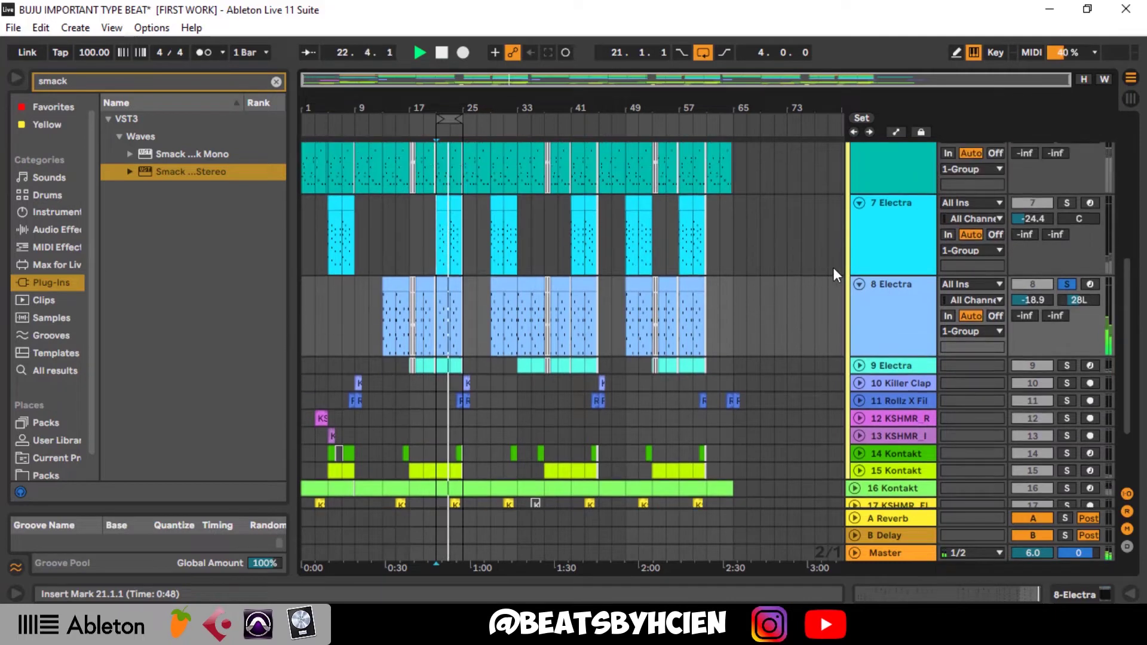
- Add track 7 Electra to the solo with track 8 and play both parts together over the loop
key("space")
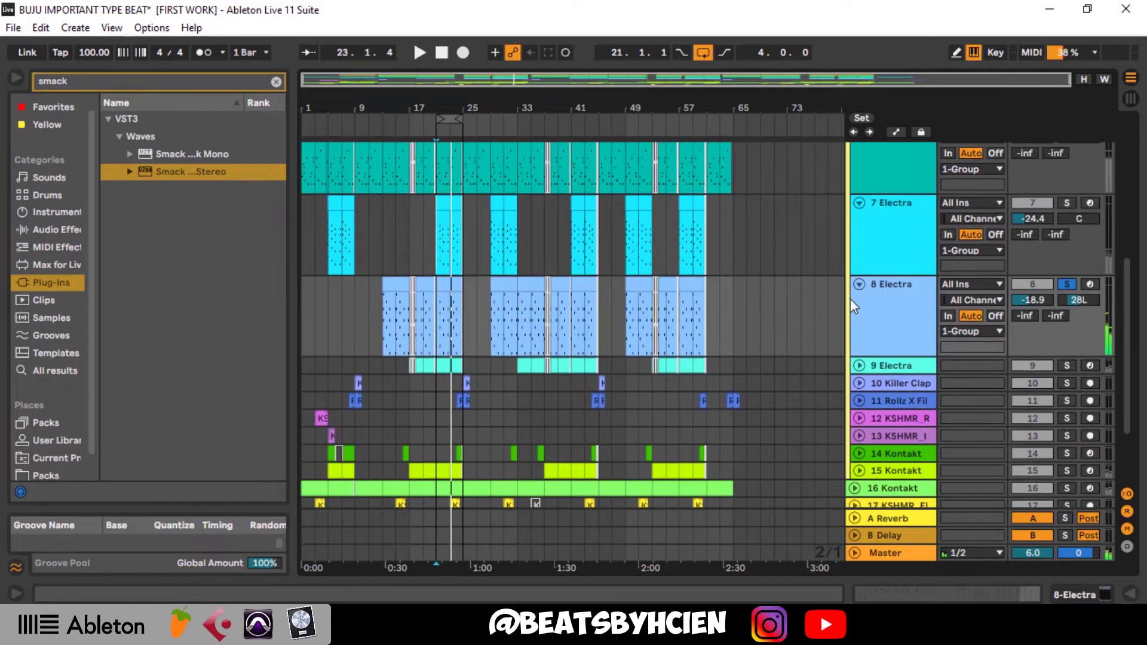
left_click(1068, 203)
key("space")
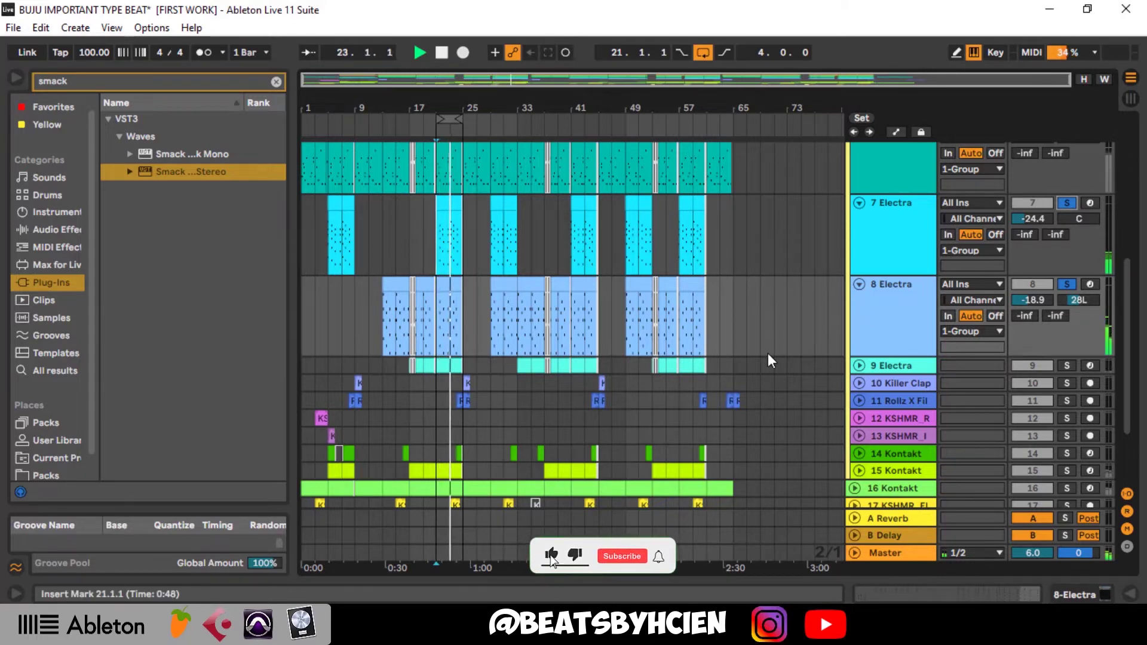
key("space")
- Move the lime-coloured Kontakt track 15 directly below track 9 Electra and unfold it
scroll(767, 357, "down", 2)
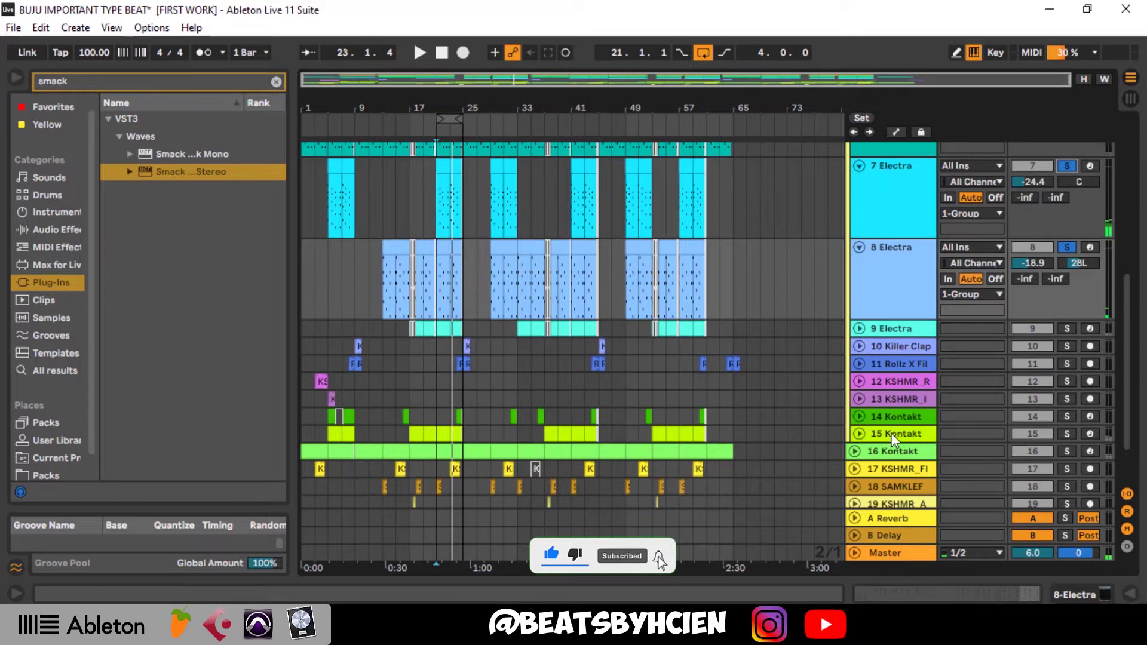
left_click(890, 433)
left_click_drag(887, 407, 771, 392)
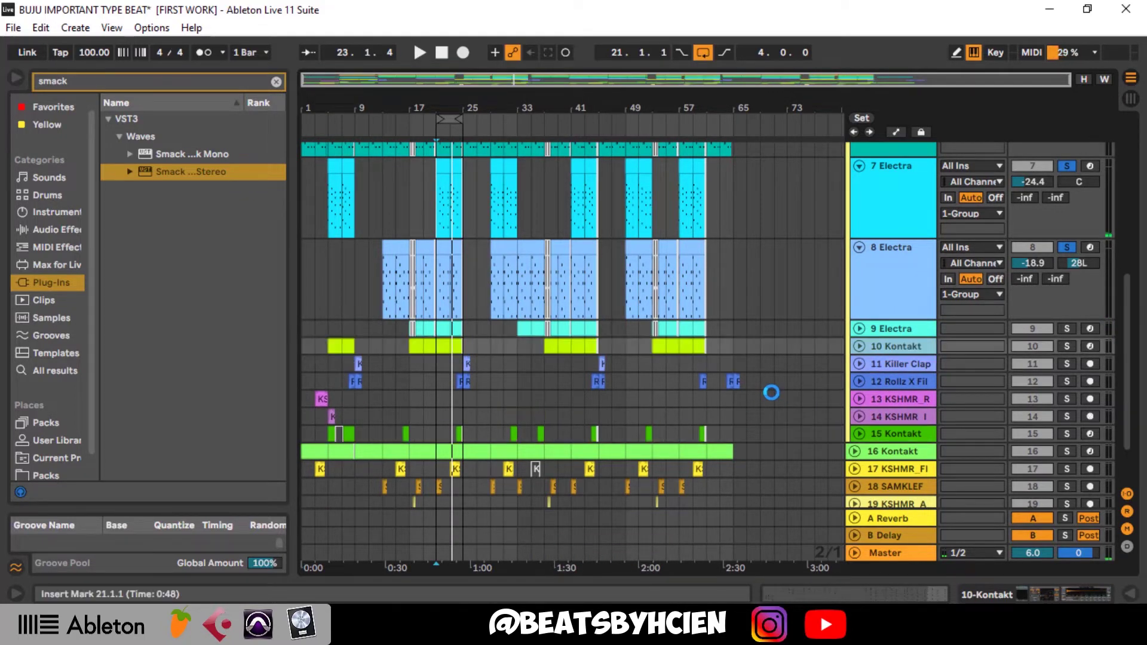
left_click(861, 348)
- Solo the moved track 10 Kontakt and play its part over the loop
left_click(1067, 346)
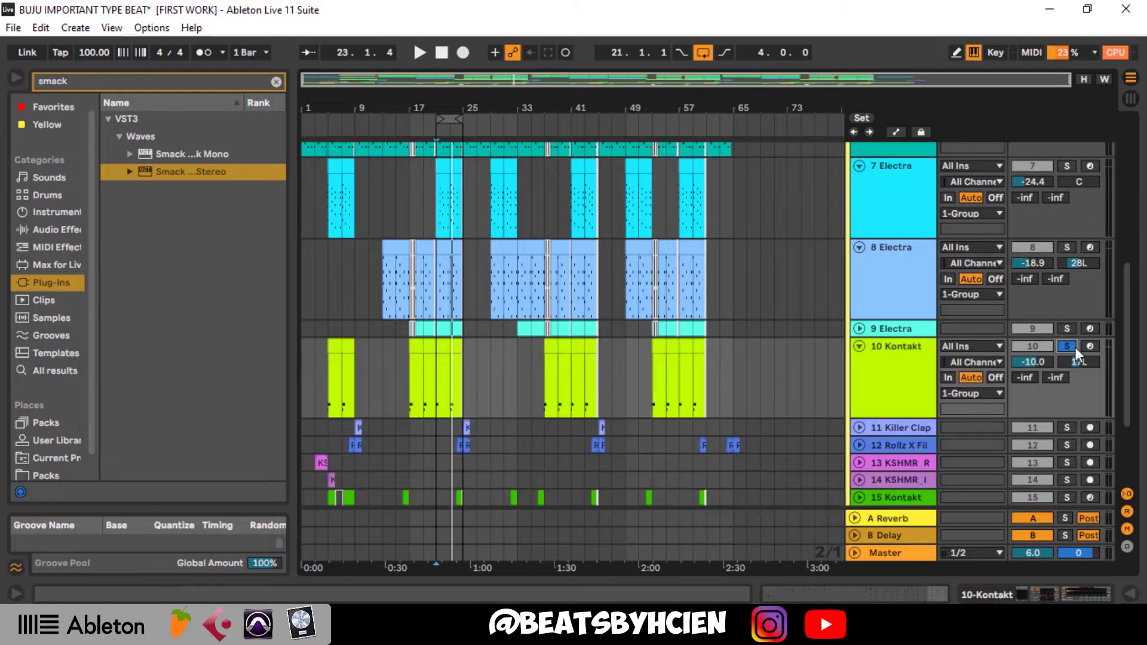
key("space")
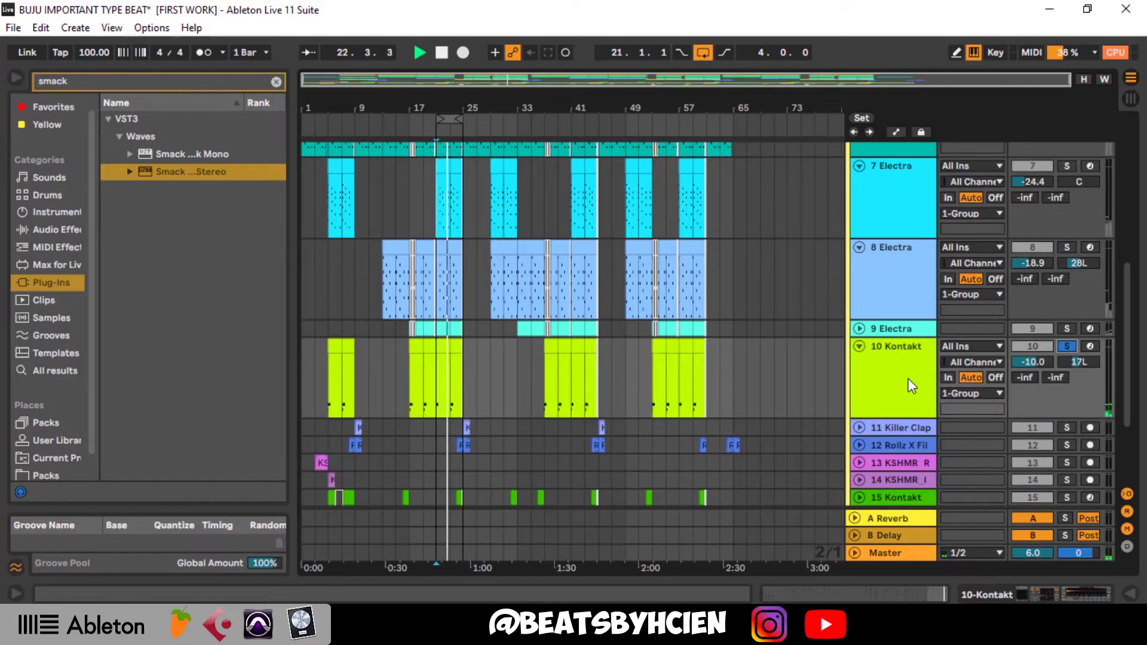
key("space")
- Open the track 10 Kontakt clip at bar 21, select its C#3 notes to inspect them, and hide the clip view
double_click(434, 351)
left_click_drag(433, 343, 436, 288)
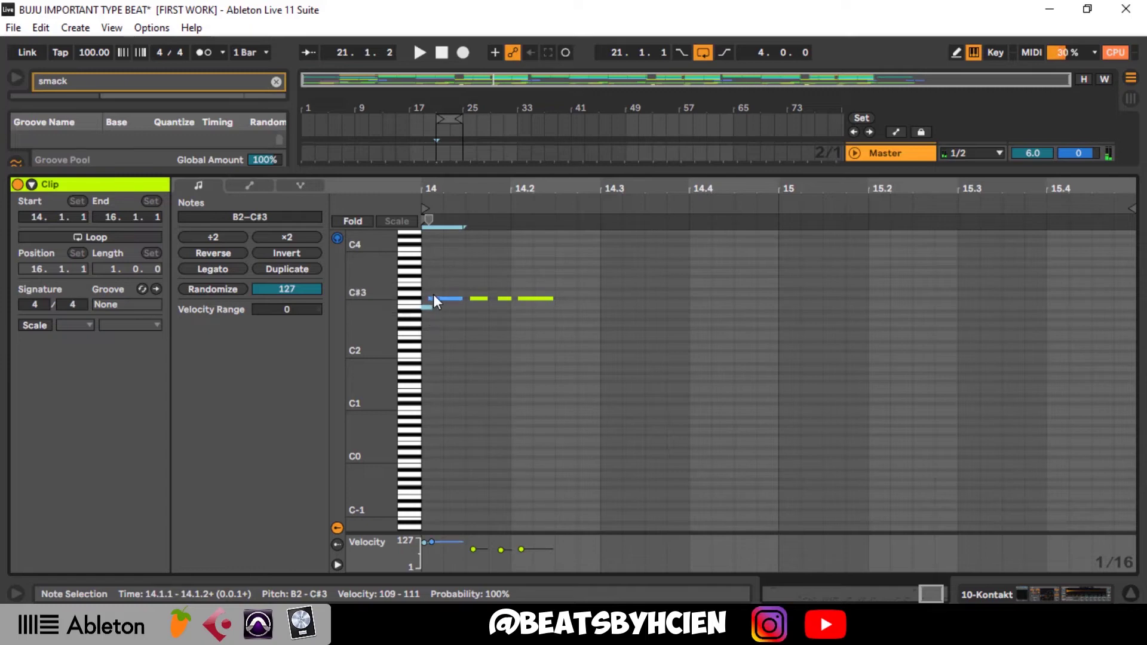
left_click(438, 298)
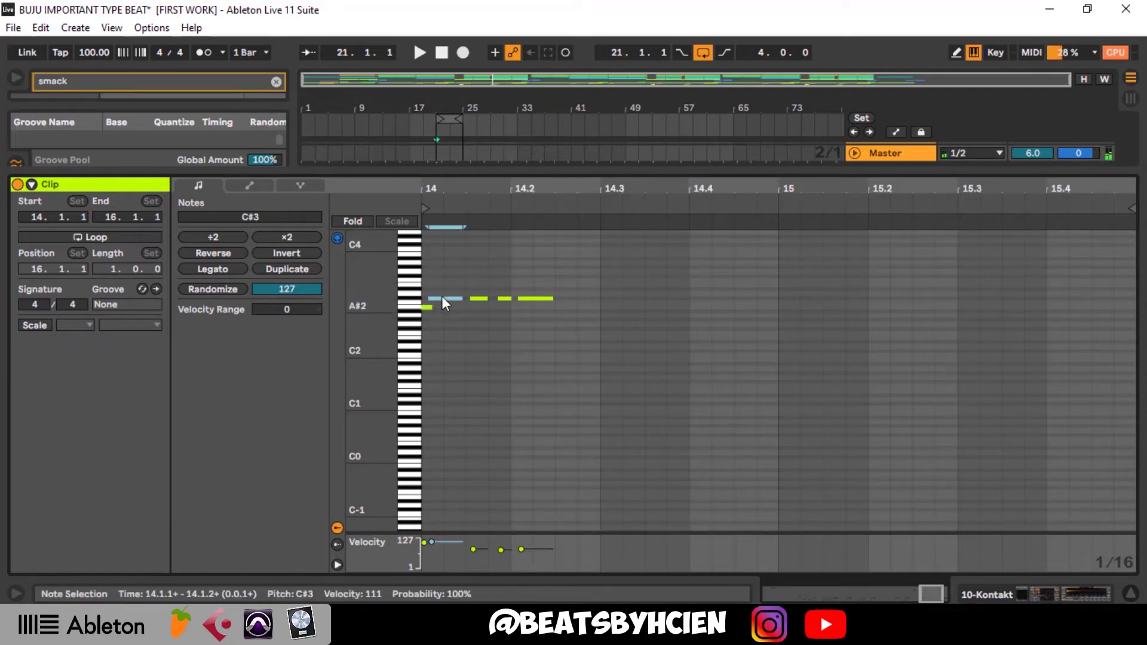
left_click(419, 298)
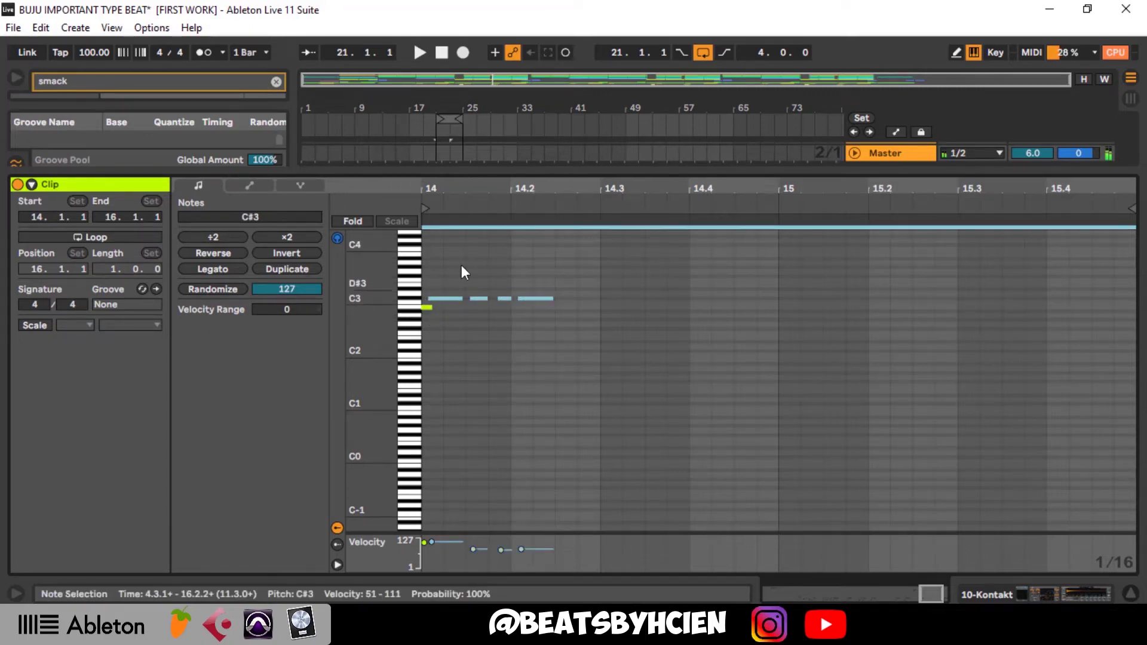
double_click(484, 170)
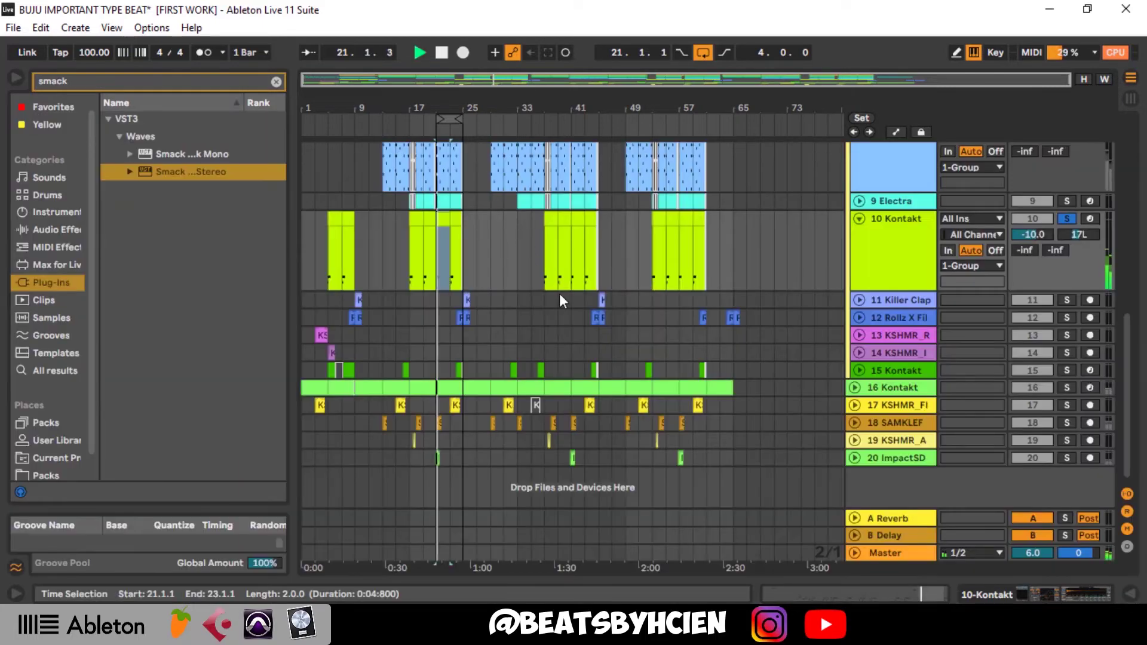
- Show track 10's Delay and Hybrid Reverb devices, inspect the Evolution Jazz Archtop preset in the Kontakt window, and hide the device view
double_click(896, 250)
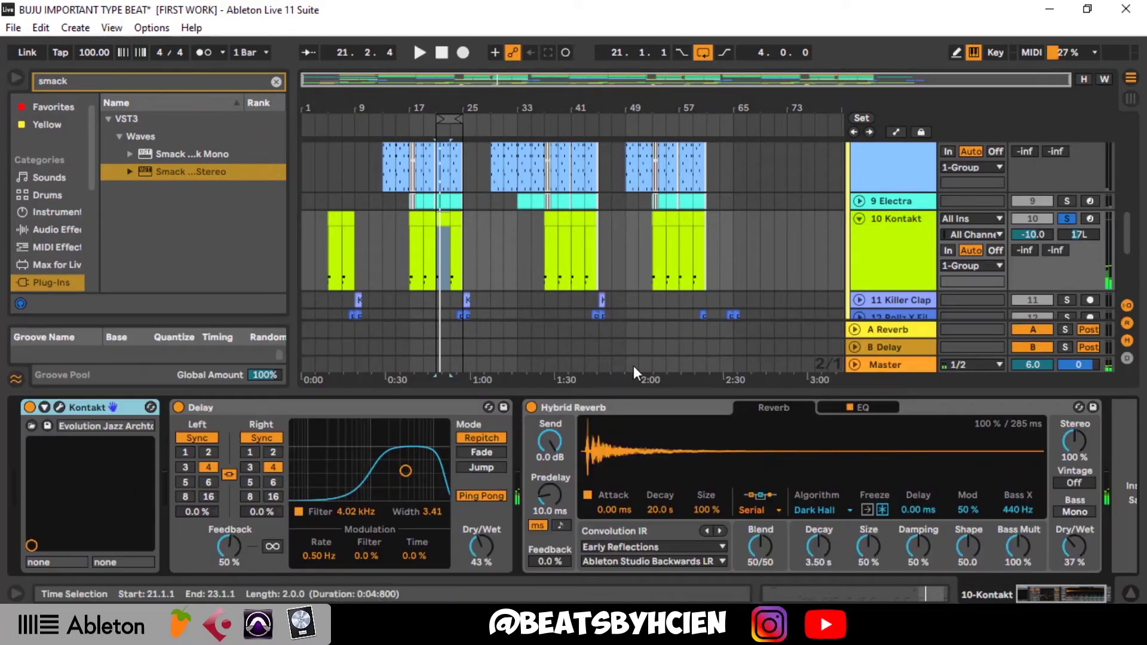
left_click(564, 412)
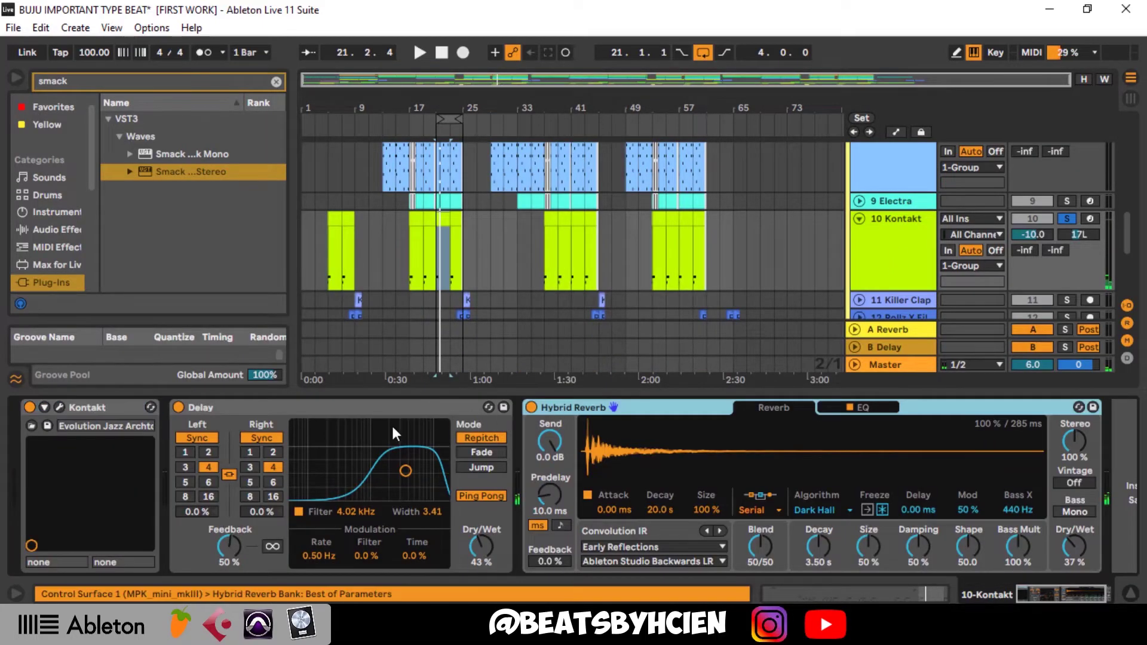
left_click(360, 417)
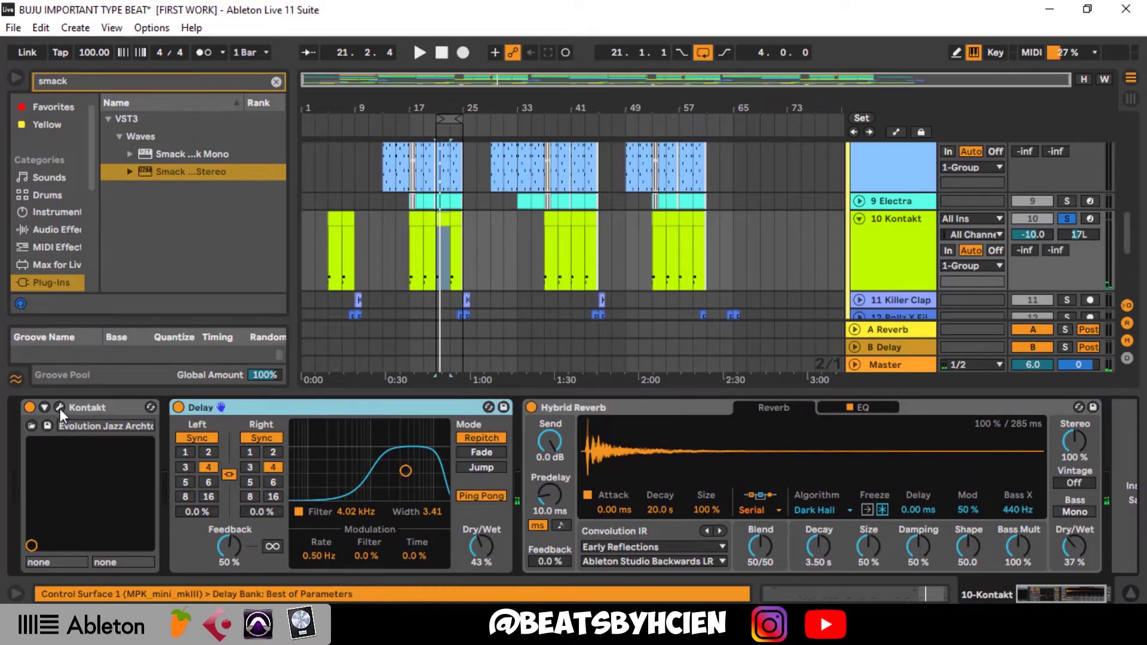
key("ctrl+alt+p")
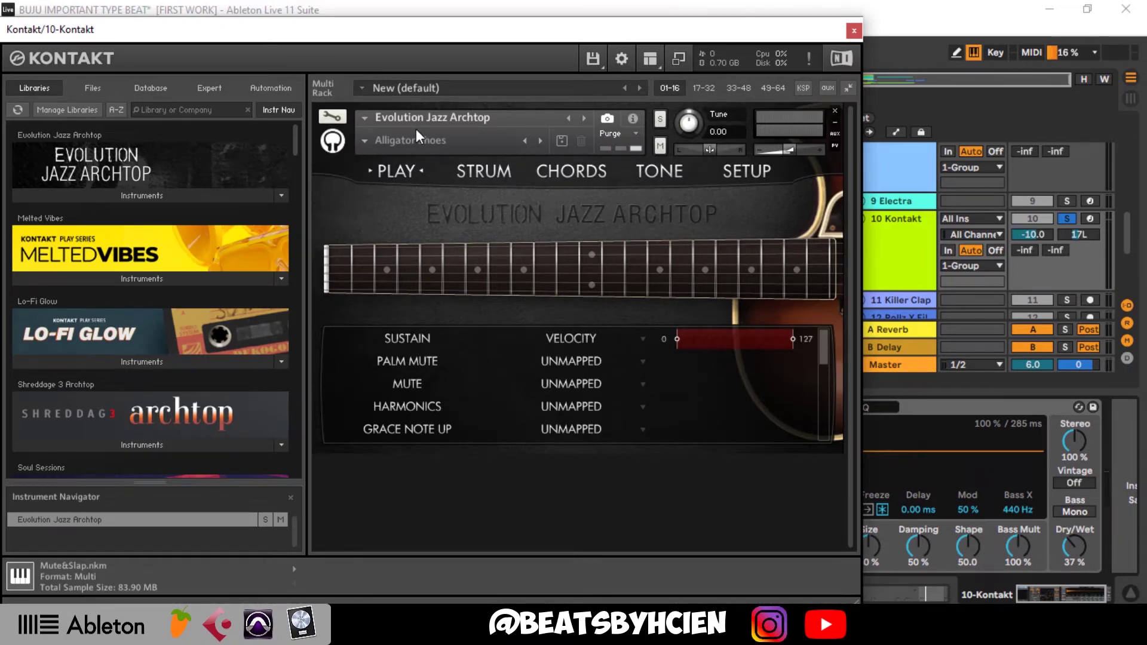
left_click(854, 31)
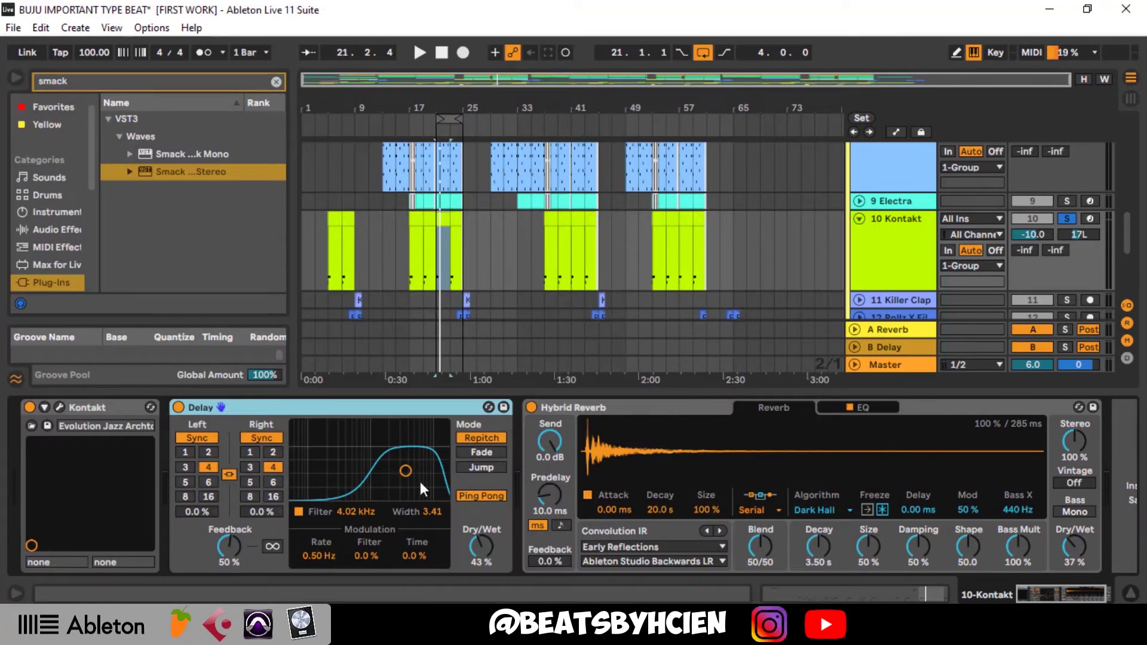
key("ctrl+alt+l")
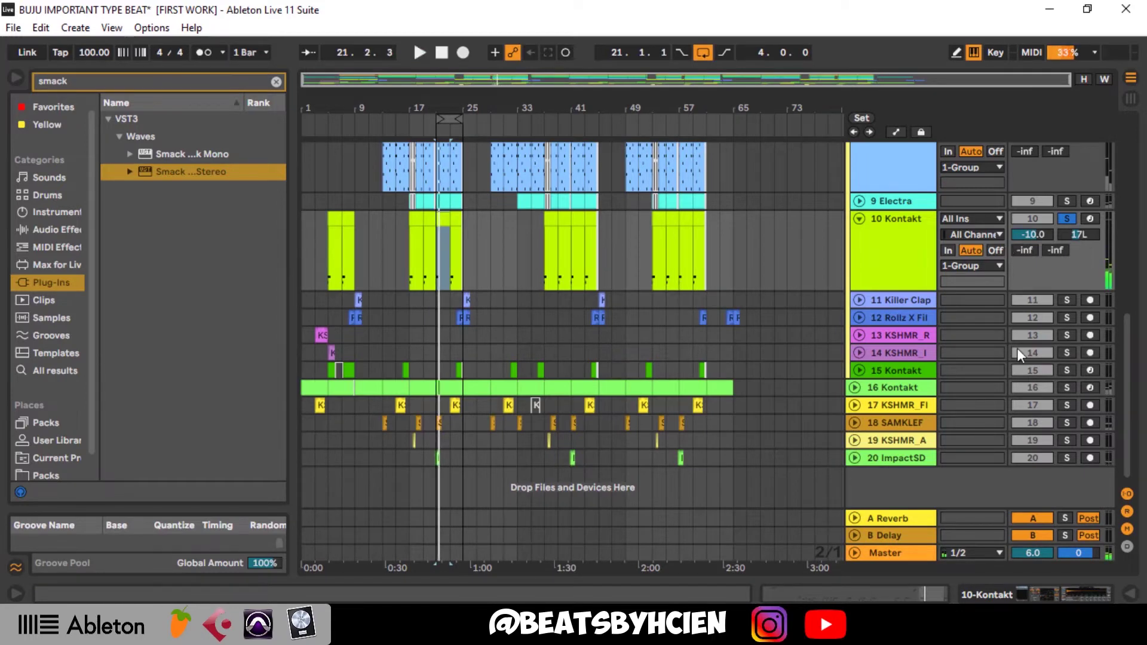
- Move the light green Kontakt track 16 directly below track 10 Kontakt, then unfold and solo it
left_click(915, 389)
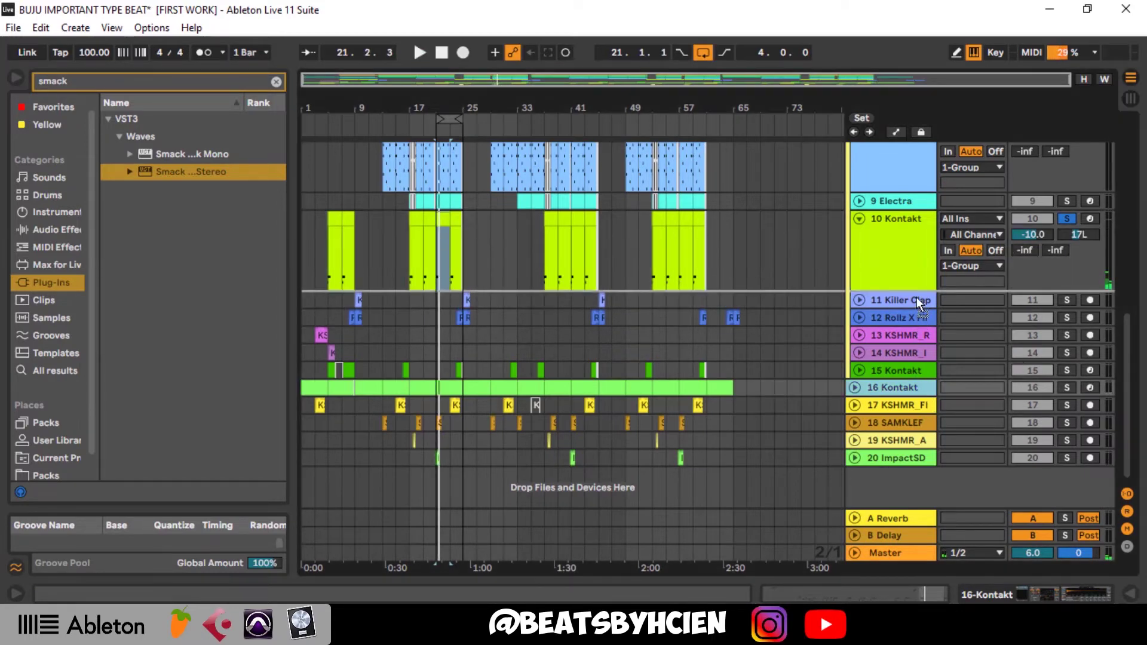
left_click_drag(908, 302, 890, 304)
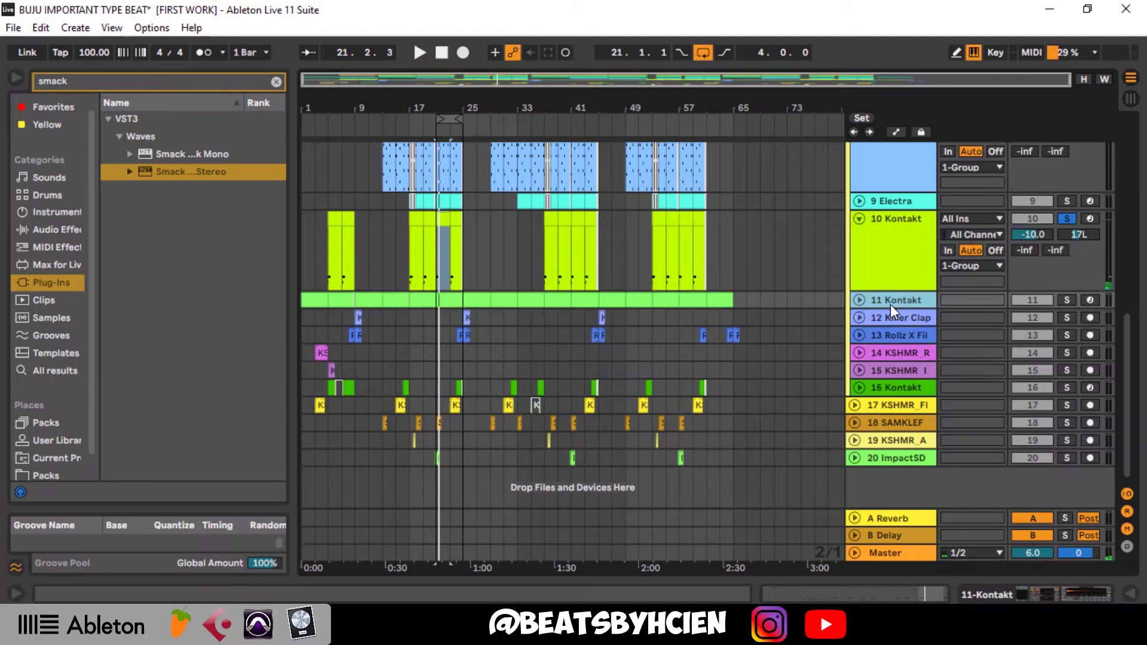
left_click(864, 303)
left_click(1066, 300)
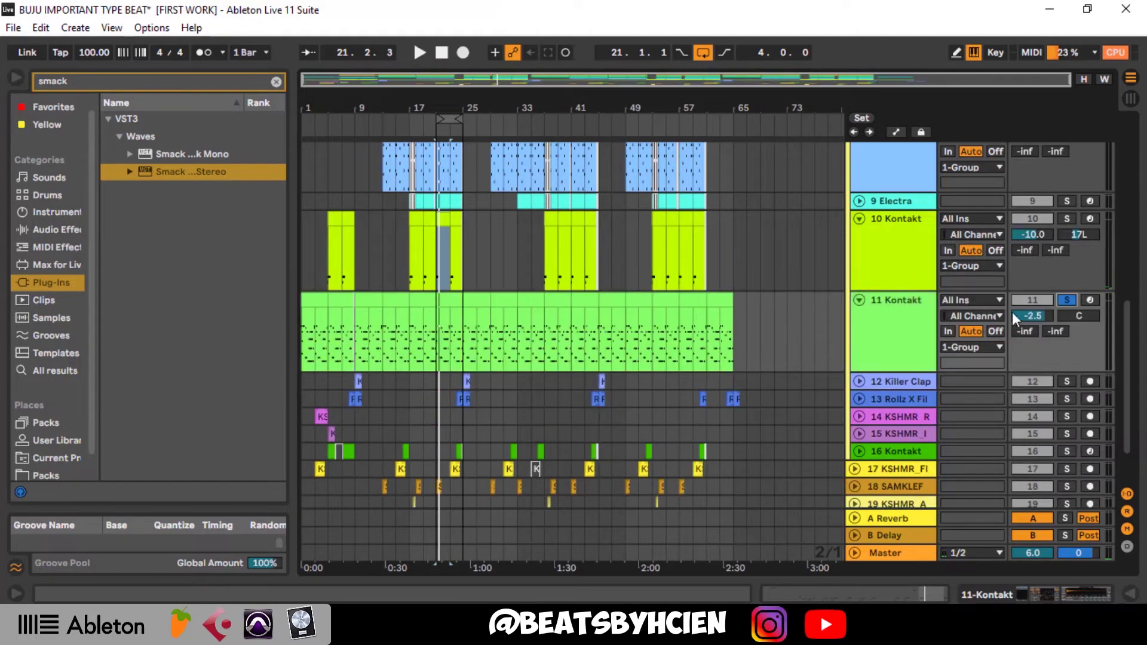
- Show track 11's devices, inspect the Evolution Jazz Archtop instrument window and the Hybrid Reverb, and hide the device view
double_click(896, 352)
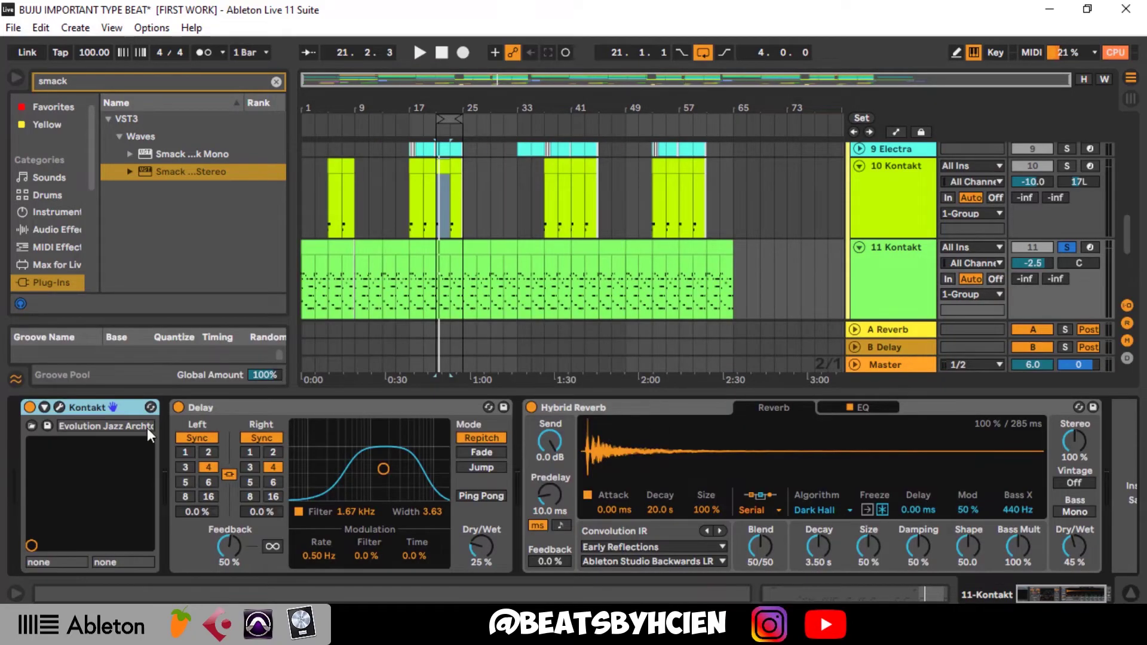
left_click(57, 407)
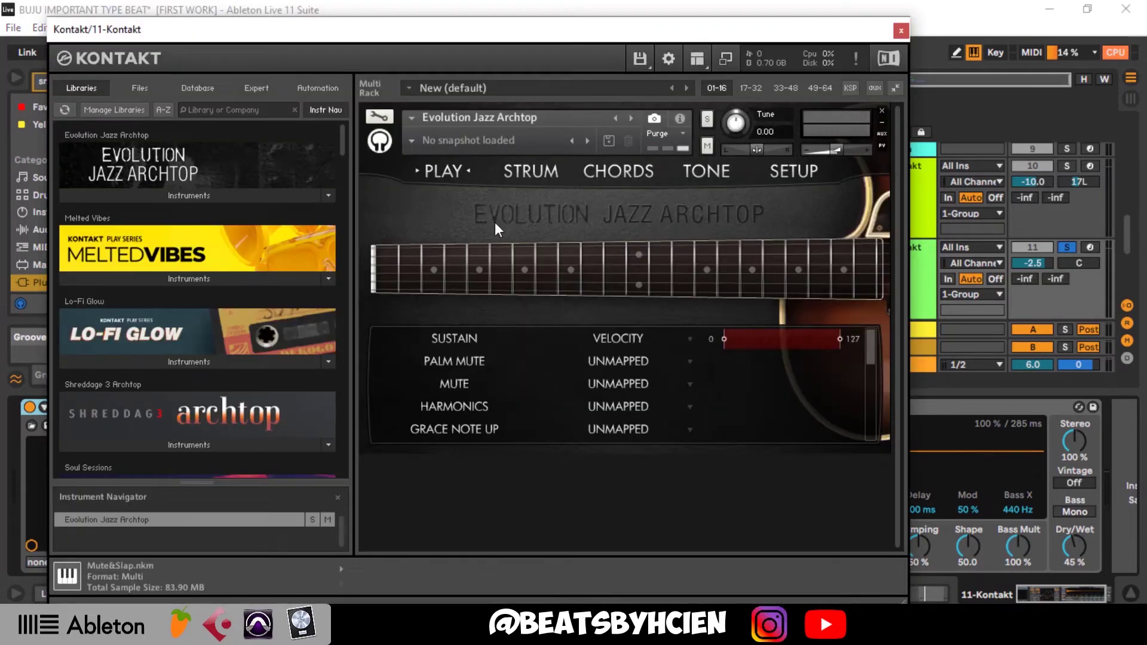
left_click(899, 31)
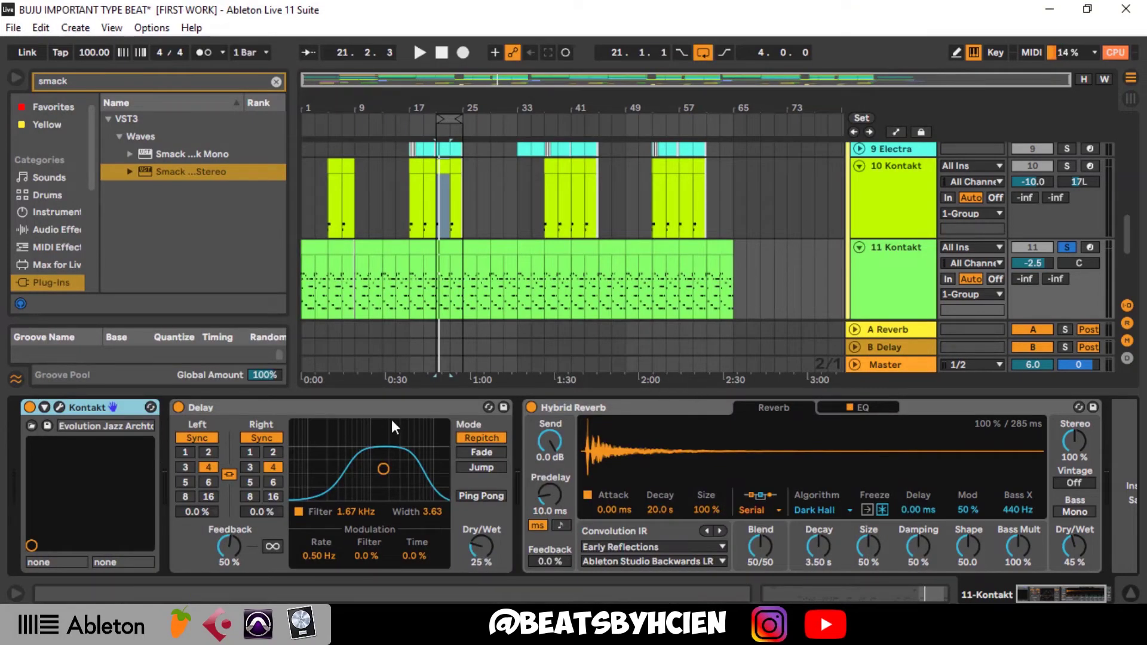
left_click(570, 411)
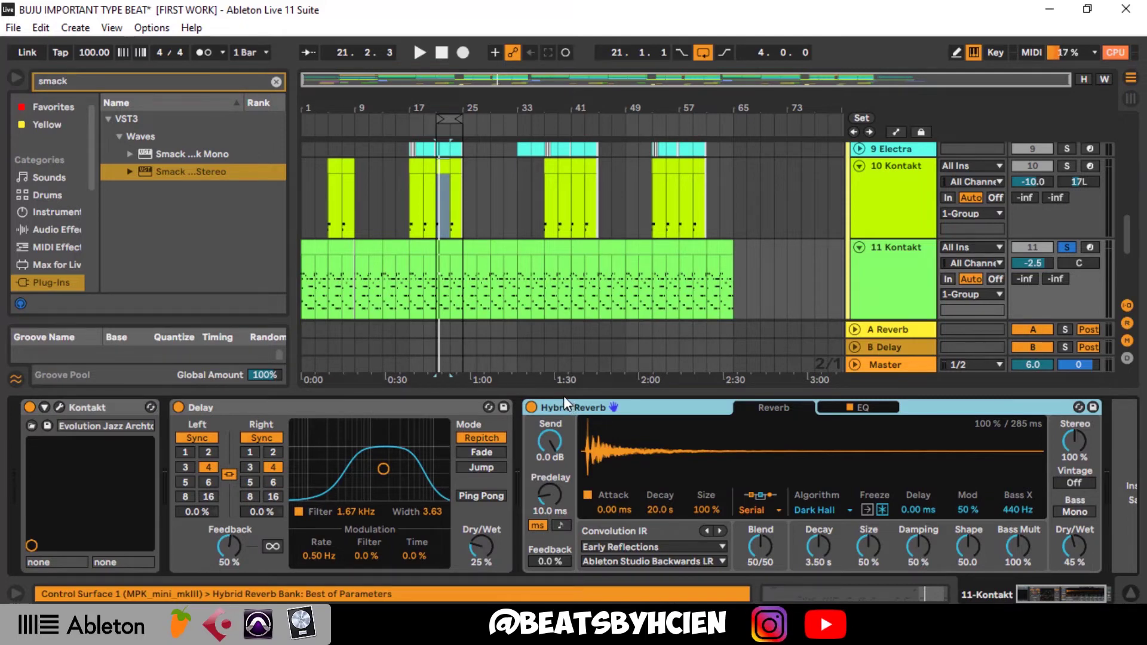
key("ctrl+alt+l")
- Play the soloed track 11 Kontakt part while viewing its clip's notes at bar 21, and hide the clip view
scroll(663, 341, "up", 5)
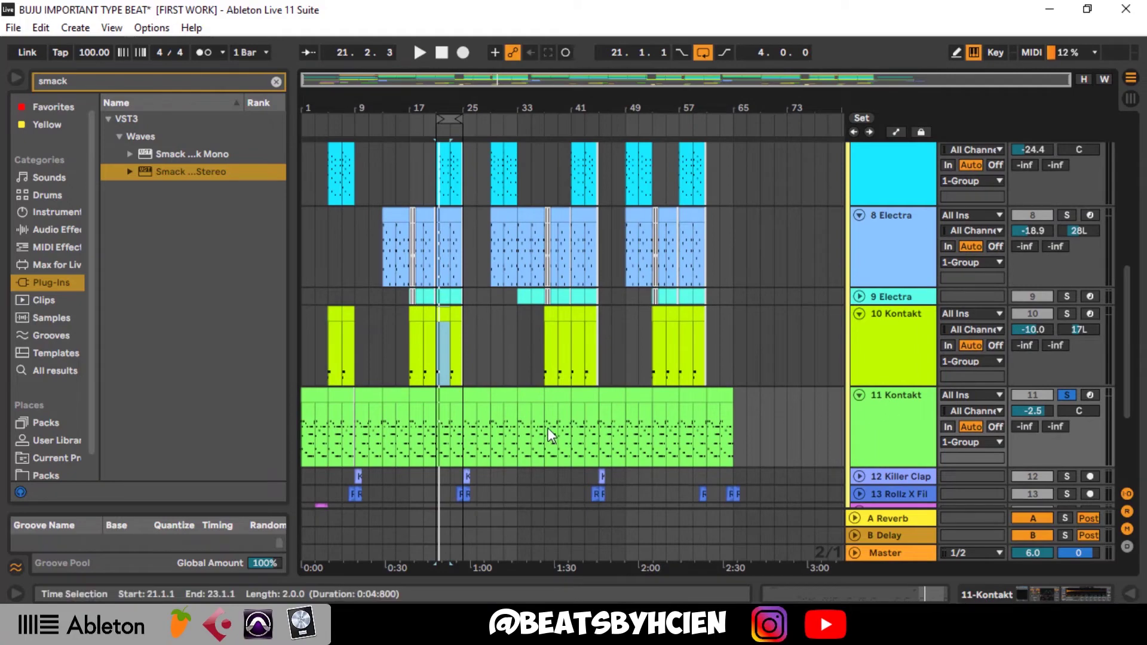
key("space")
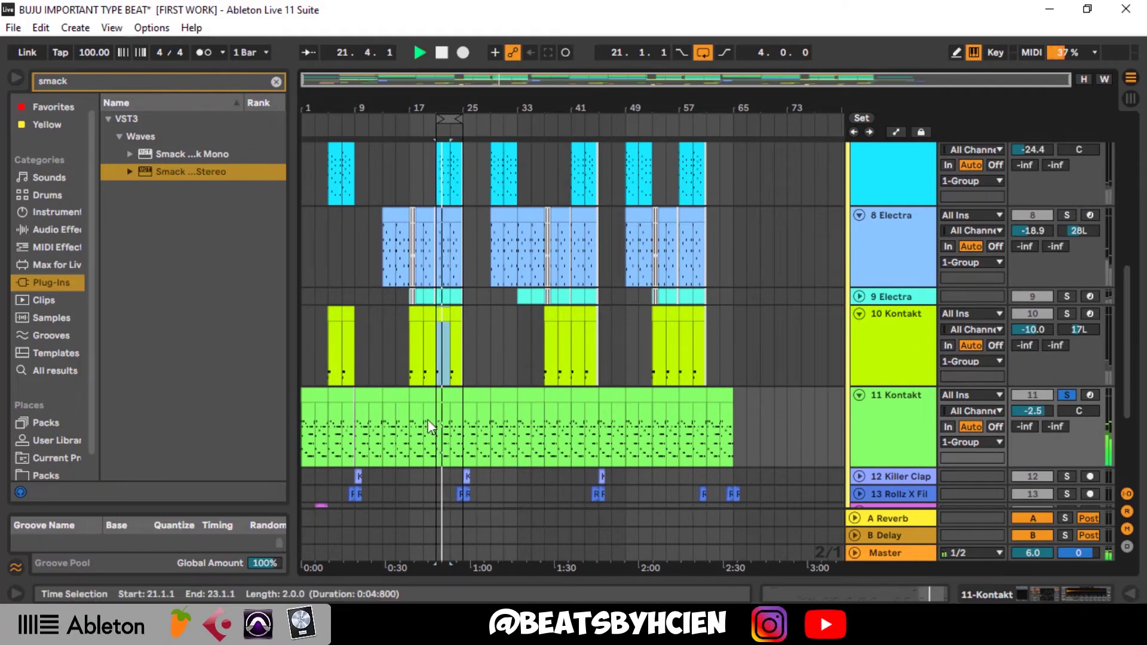
double_click(442, 397)
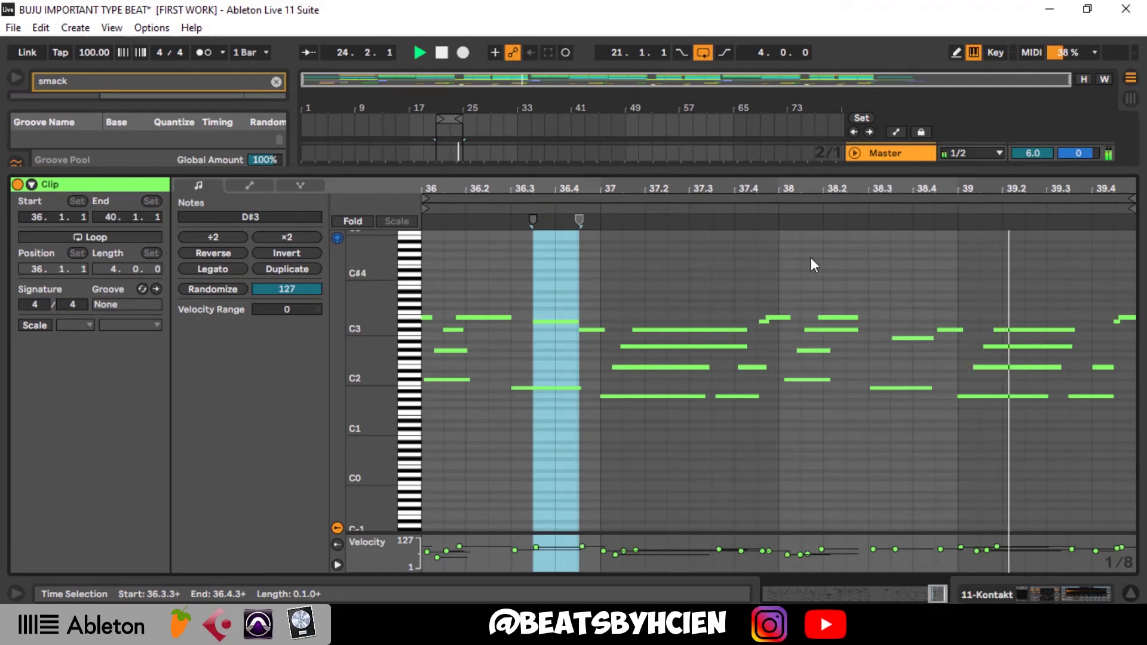
key("space")
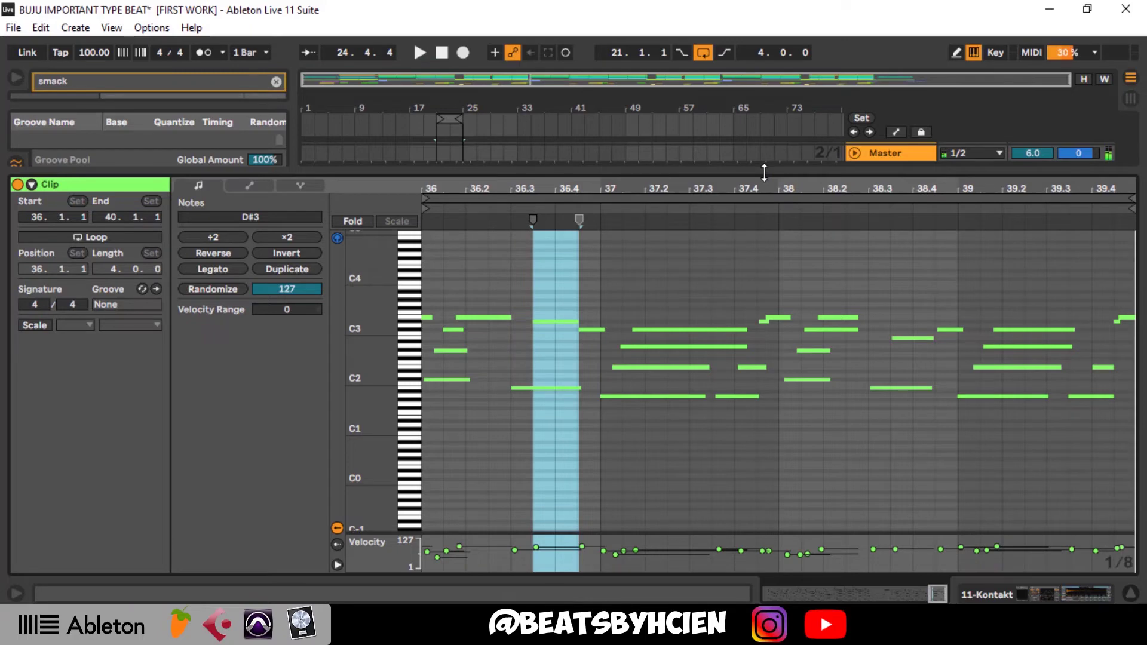
key("ctrl+alt+l")
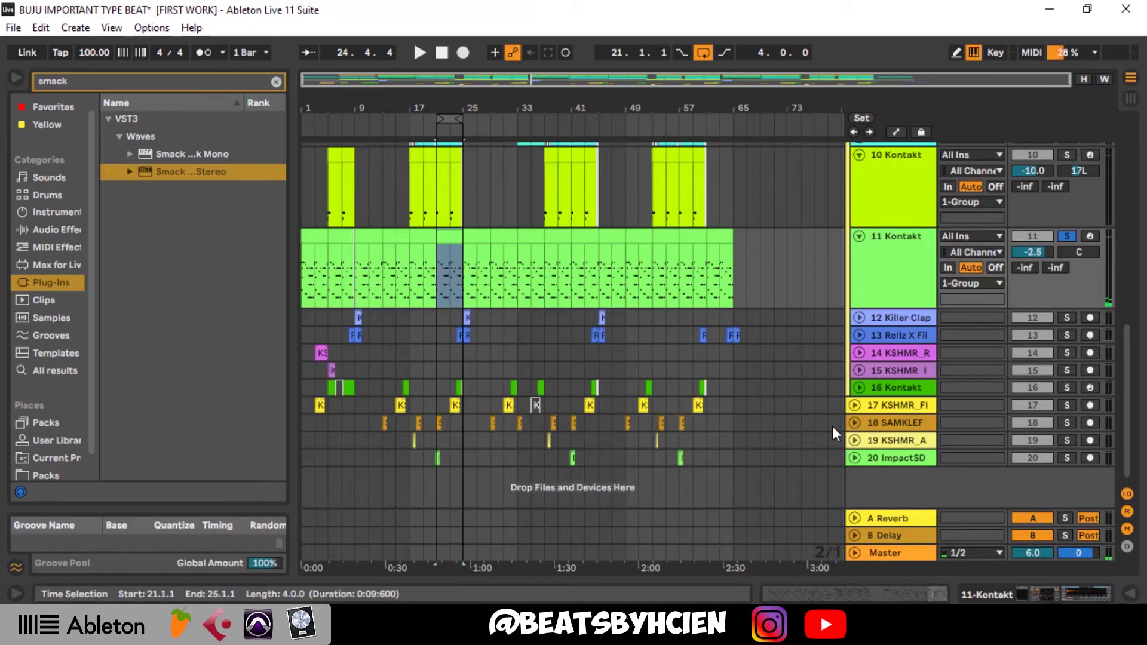
- Solo track 18 SAMKLEF clap and play its clip from bar 21, viewing the track unfolded before folding it again
left_click(875, 422)
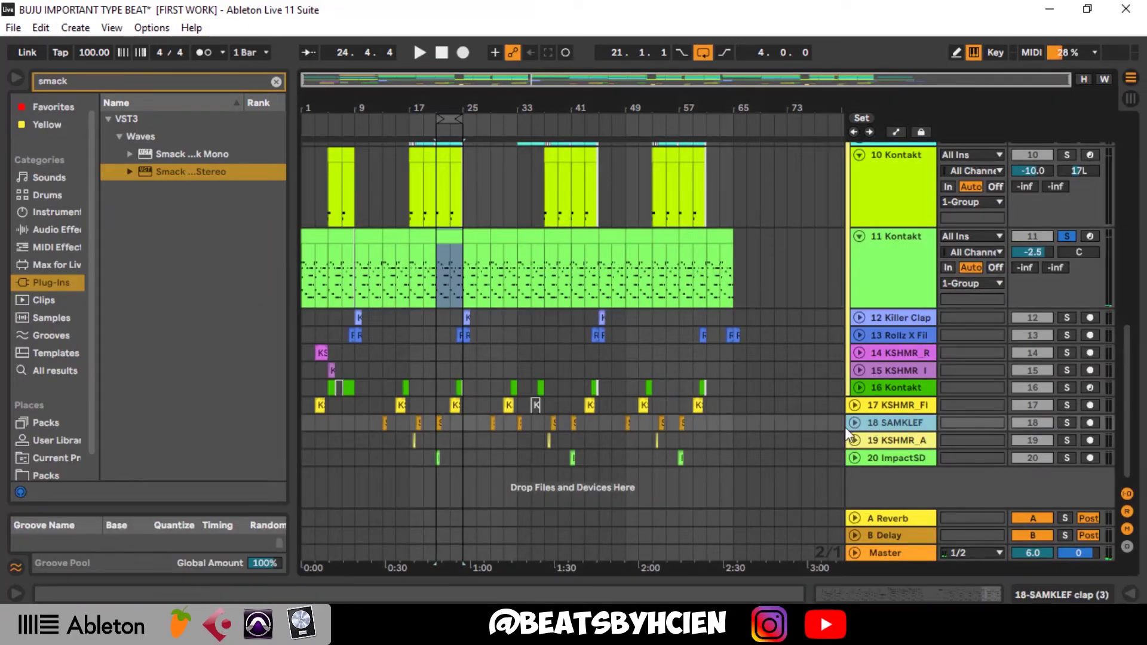
left_click(1067, 423)
left_click_drag(435, 112, 438, 179)
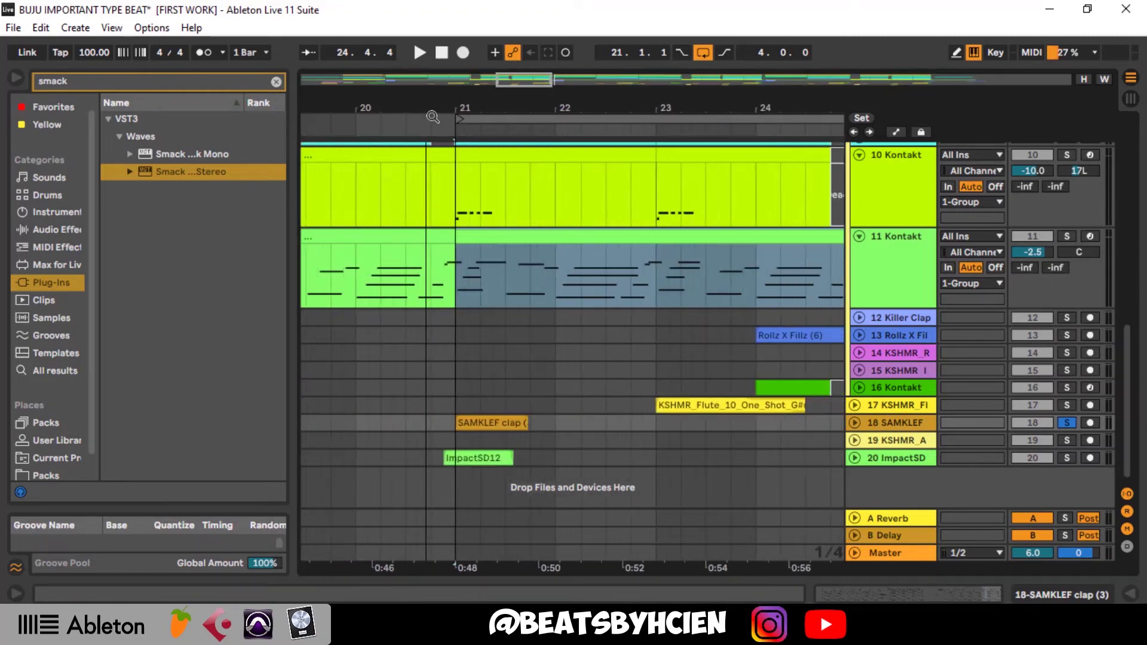
left_click(855, 424)
key("space")
key("space")
left_click(854, 422)
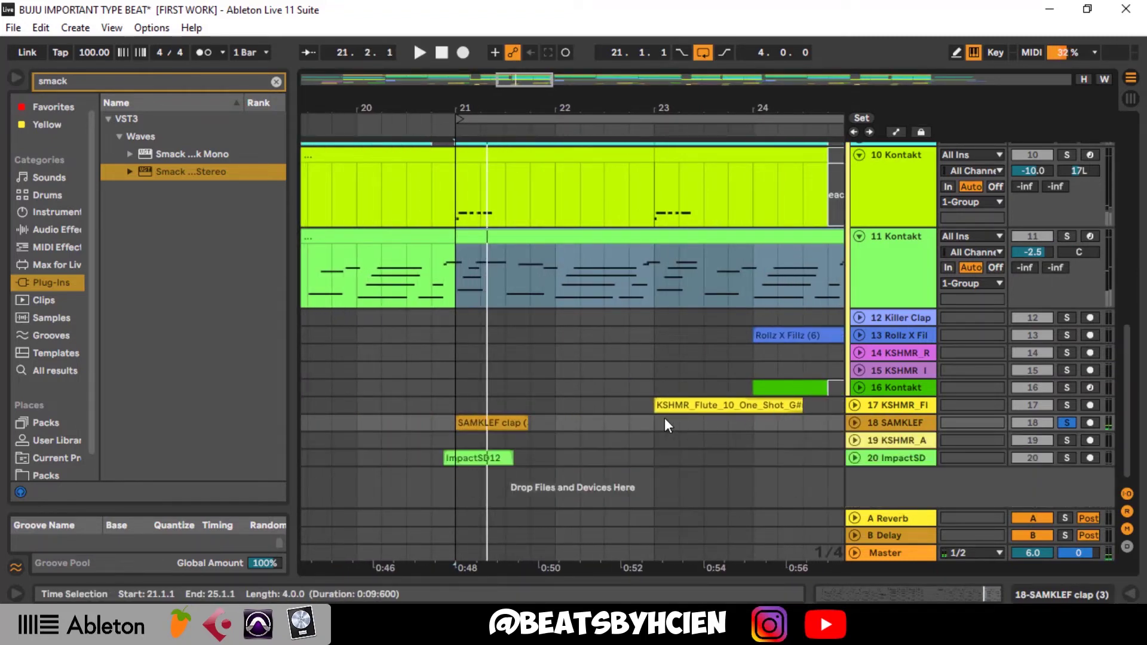
- Unfold and solo track 17 KSHMR Flute and play its one-shot clip from bar 23
left_click(661, 421)
left_click(855, 405)
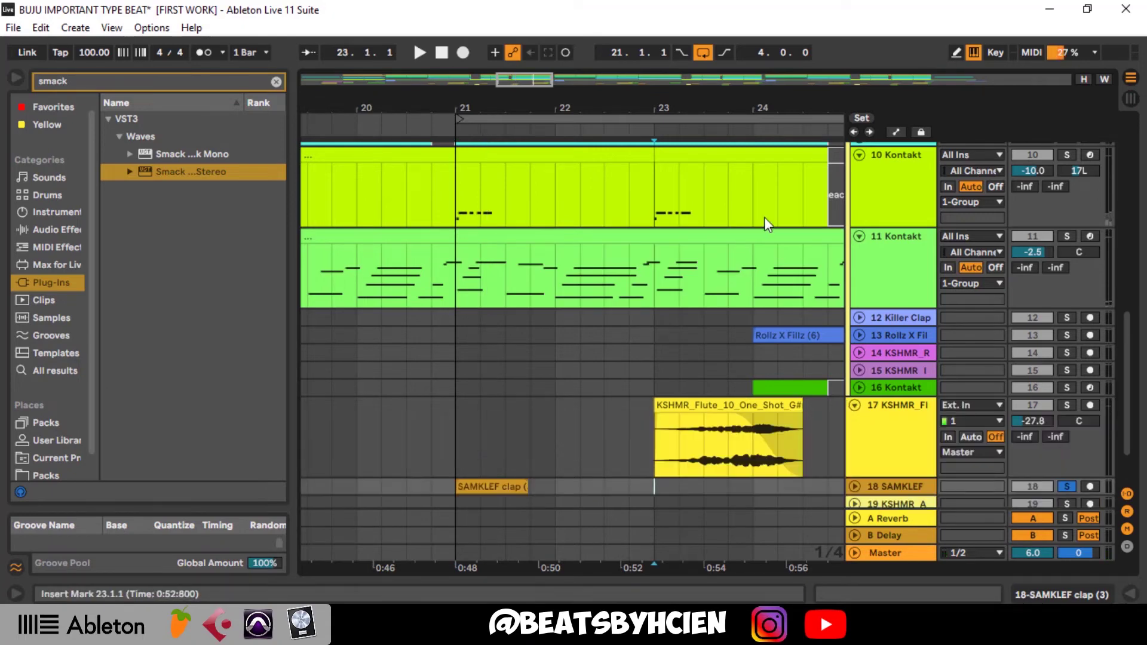
scroll(597, 299, "right", 3)
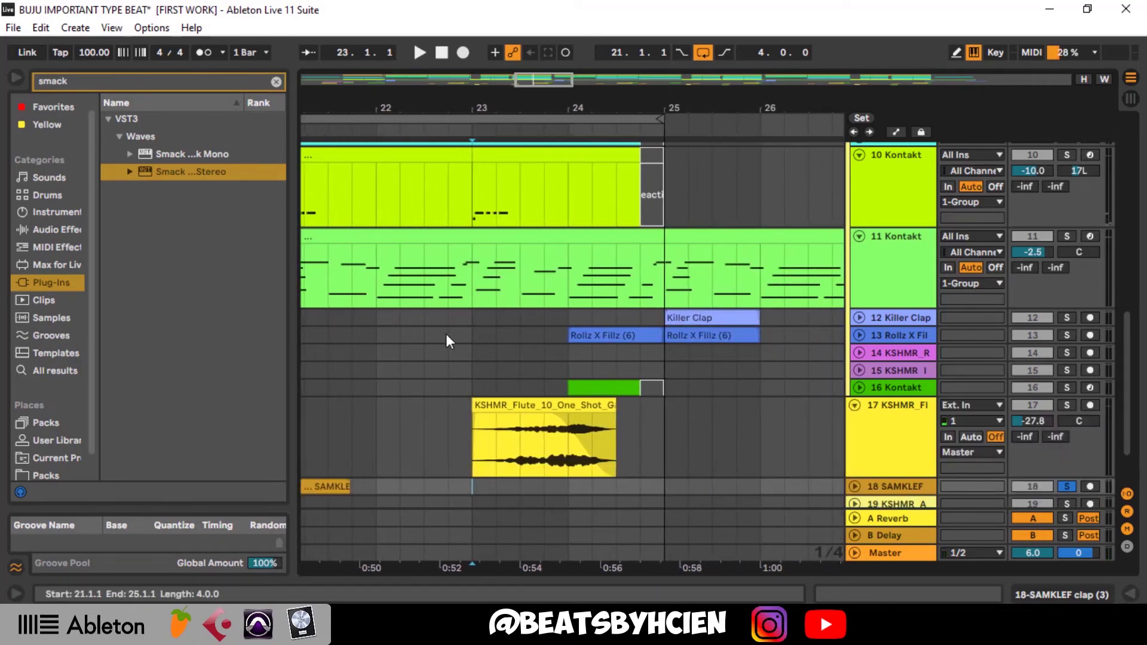
left_click(467, 445)
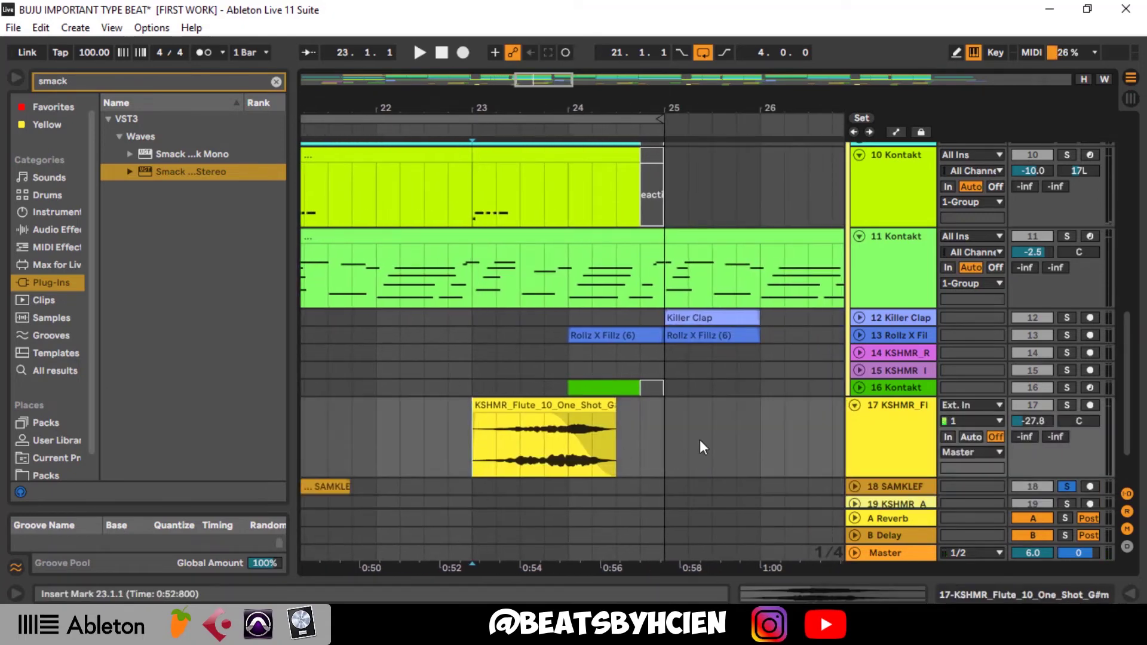
left_click(1068, 405)
key("space")
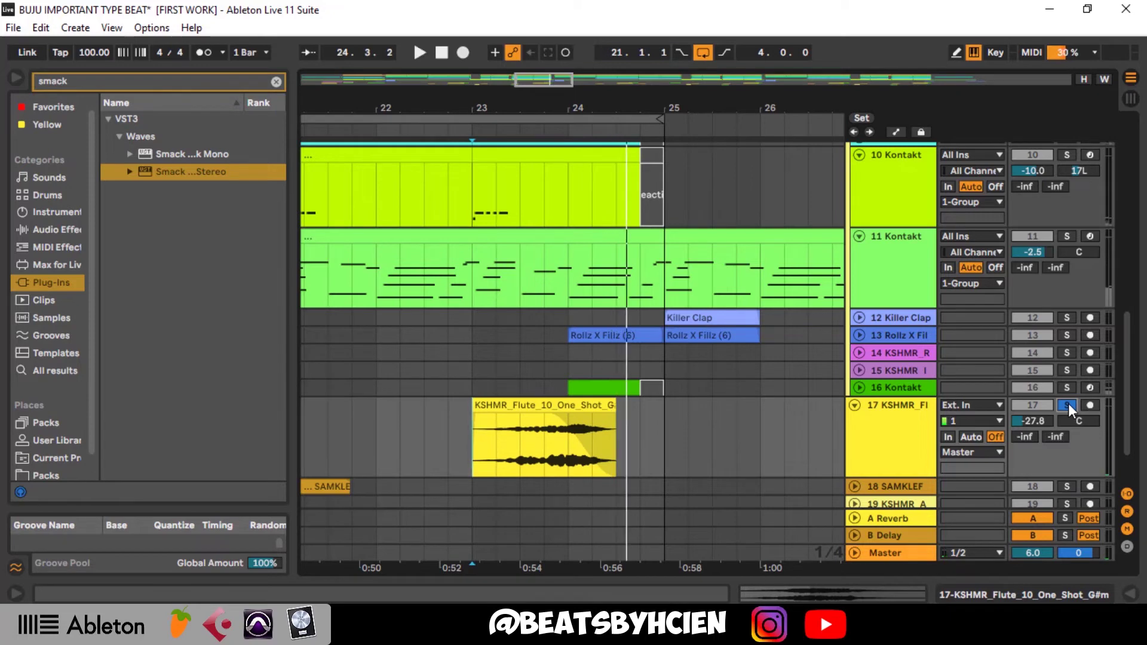
- Solo tracks 16 Kontakt and 13 Rollz X Fillz together and play the fill from bar 23.3
left_click(1066, 388)
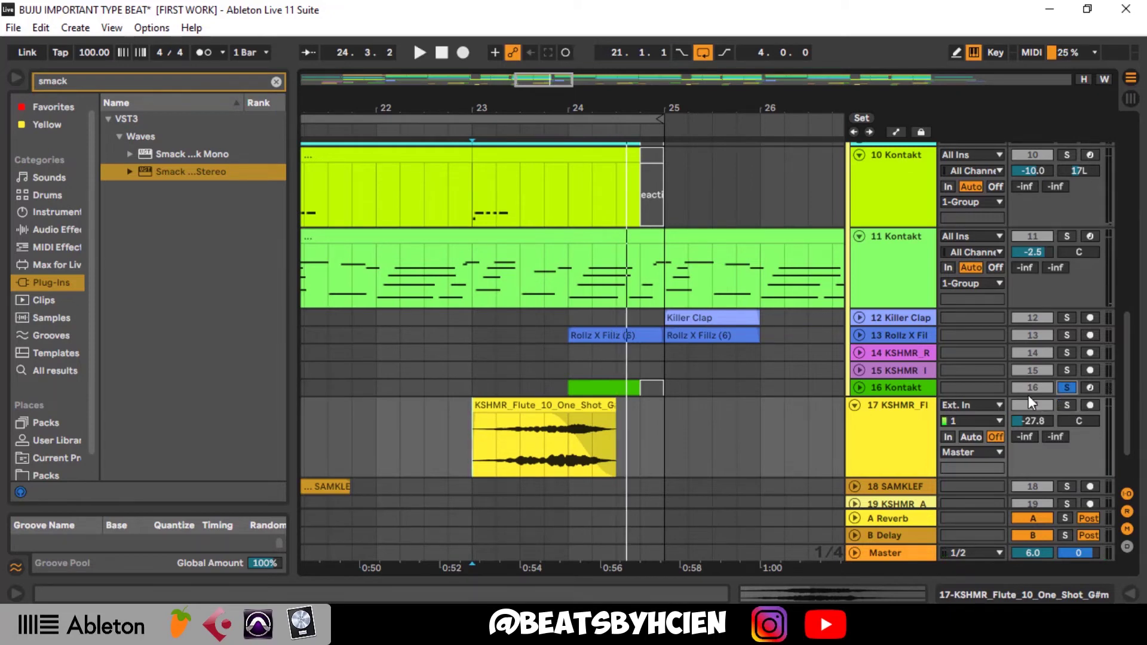
left_click(1068, 333, "ctrl")
left_click(554, 387)
key("space")
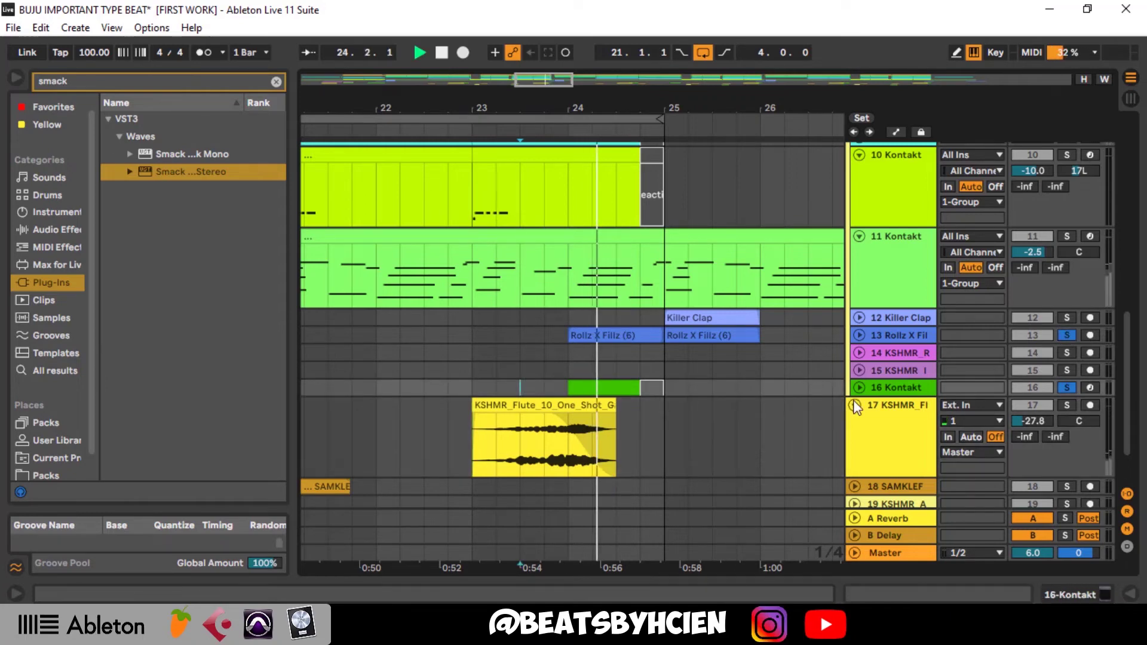
key("space")
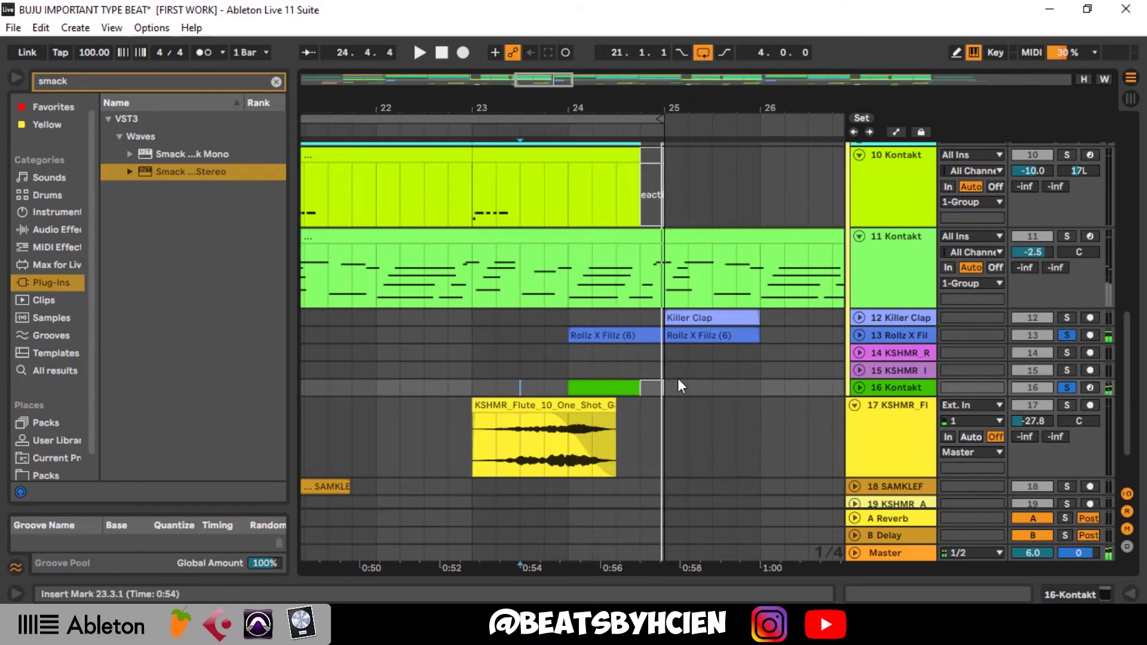
- Unfold track 16 Kontakt, inspect its clip at bar 24 and the Mute&Slap instrument window, and hide the device view
left_click(859, 388)
left_click(621, 391)
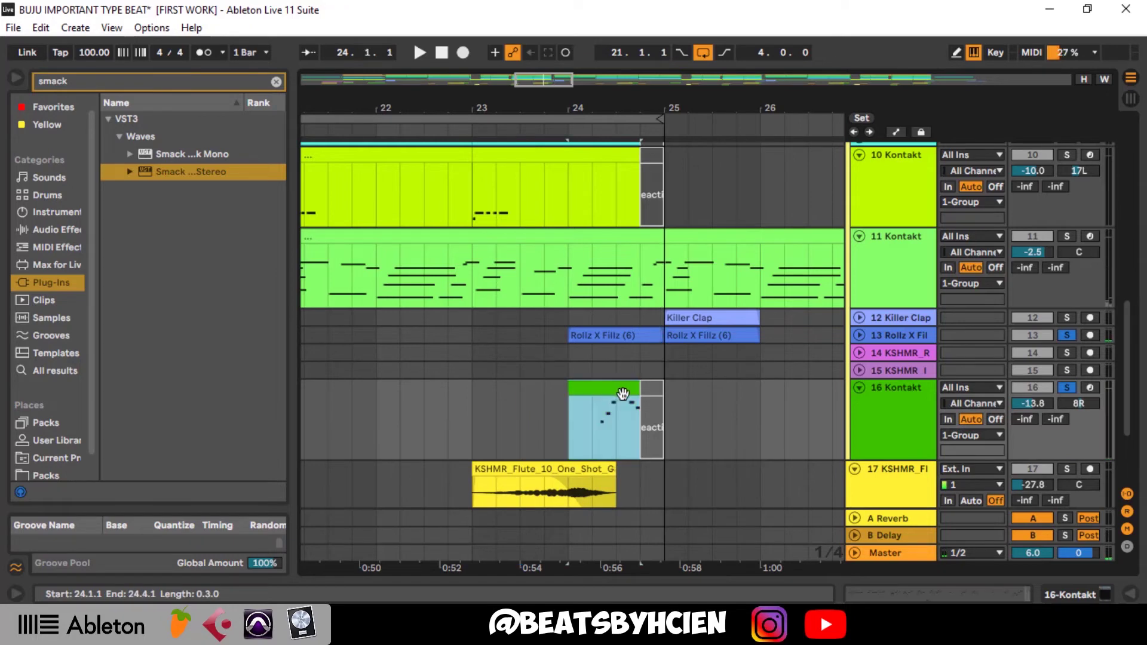
double_click(861, 403)
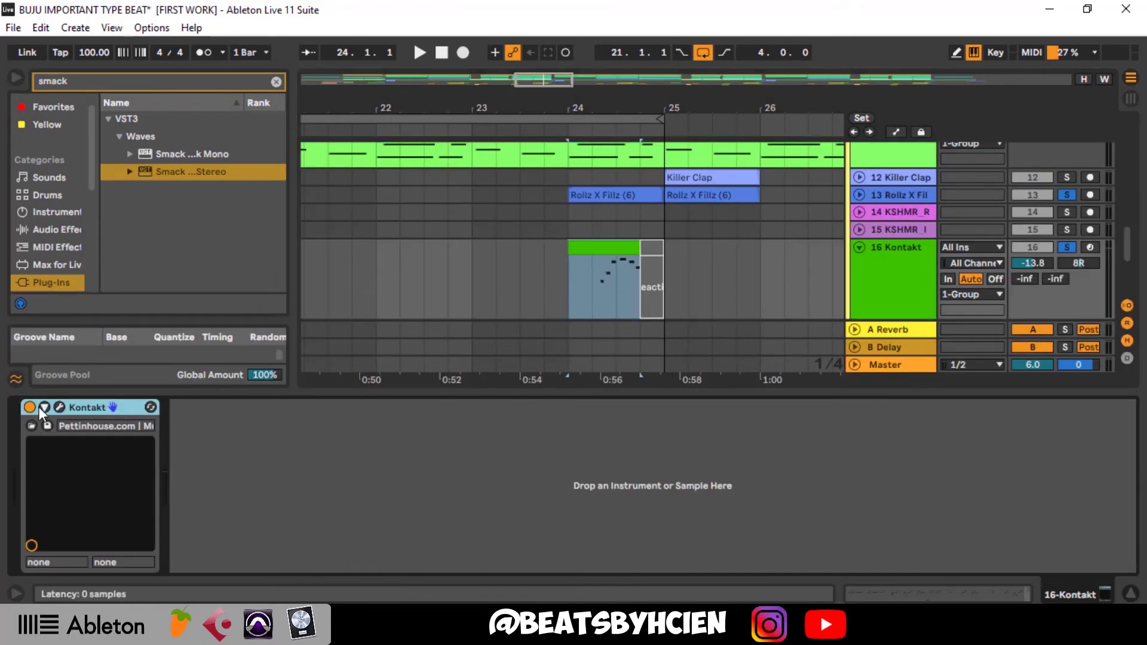
left_click(59, 407)
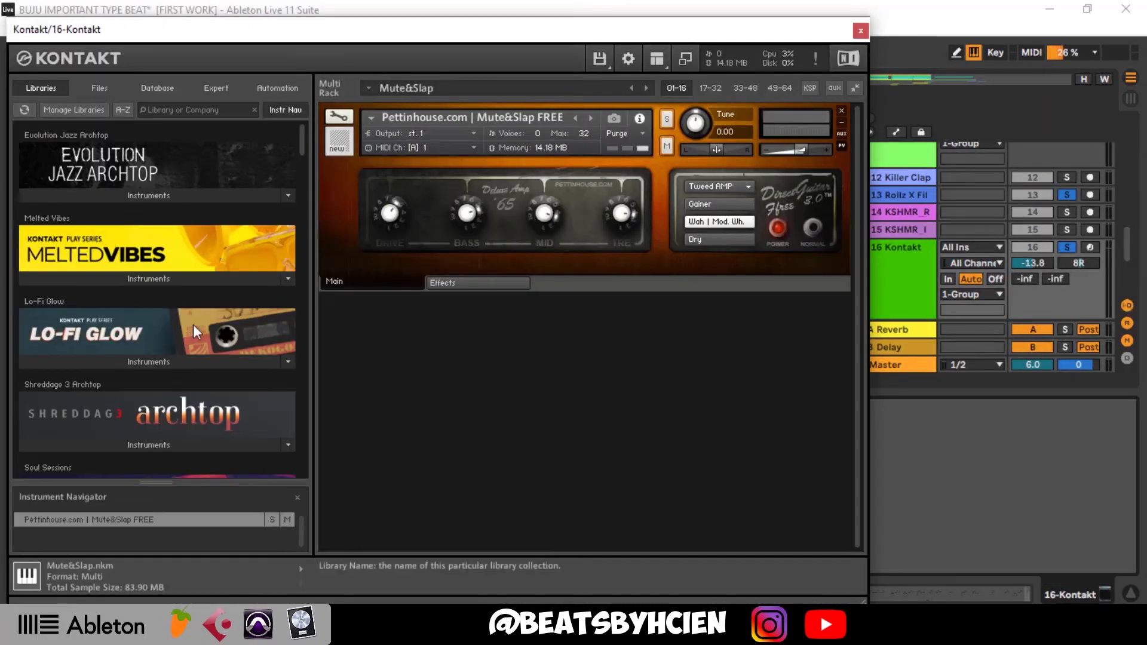
left_click(860, 31)
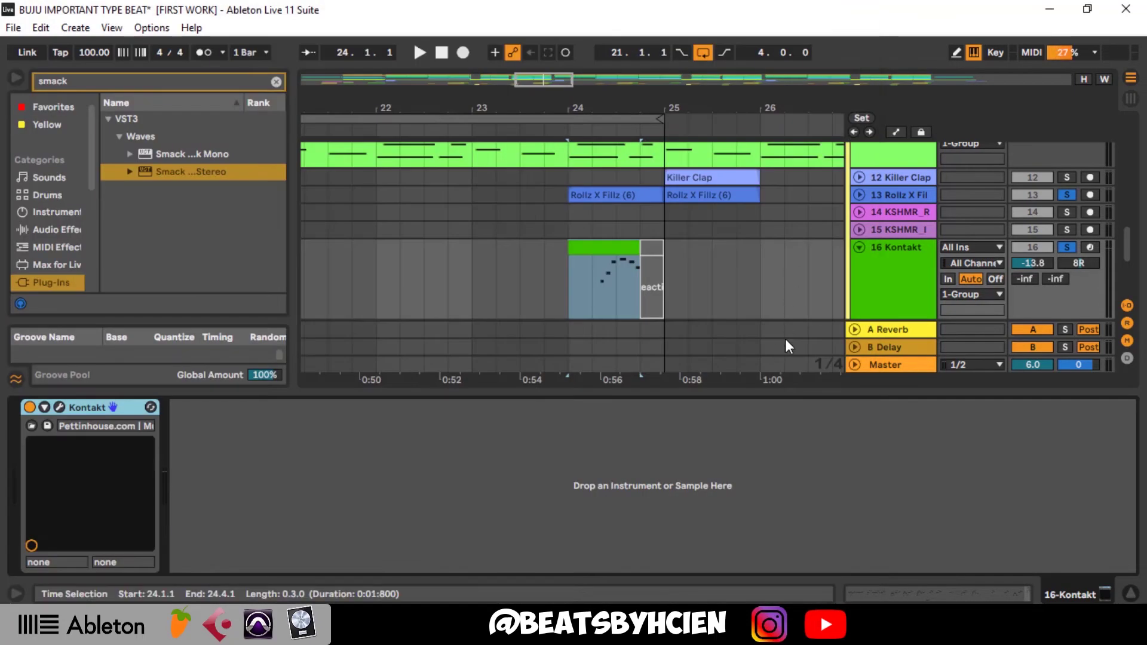
left_click_drag(762, 395, 762, 574)
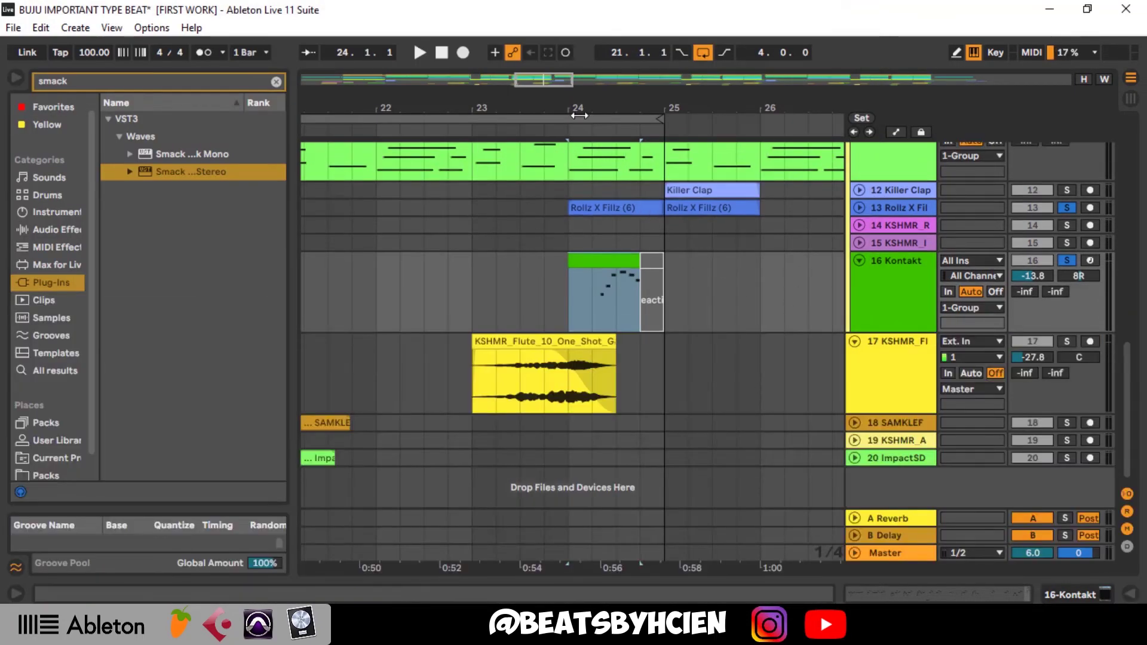
- Fold tracks 16 Kontakt, 17 KSHMR Flute and 11 Kontakt in the arrangement
key("minus")
key("minus")
key("minus")
key("minus")
key("minus")
key("minus")
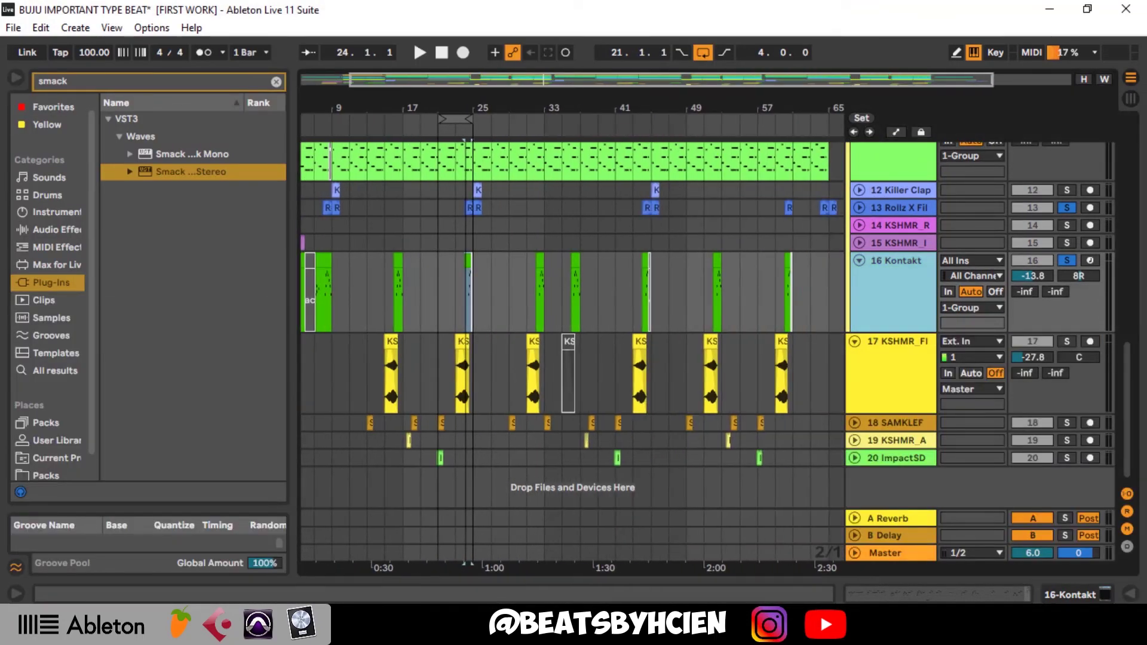
left_click(860, 263)
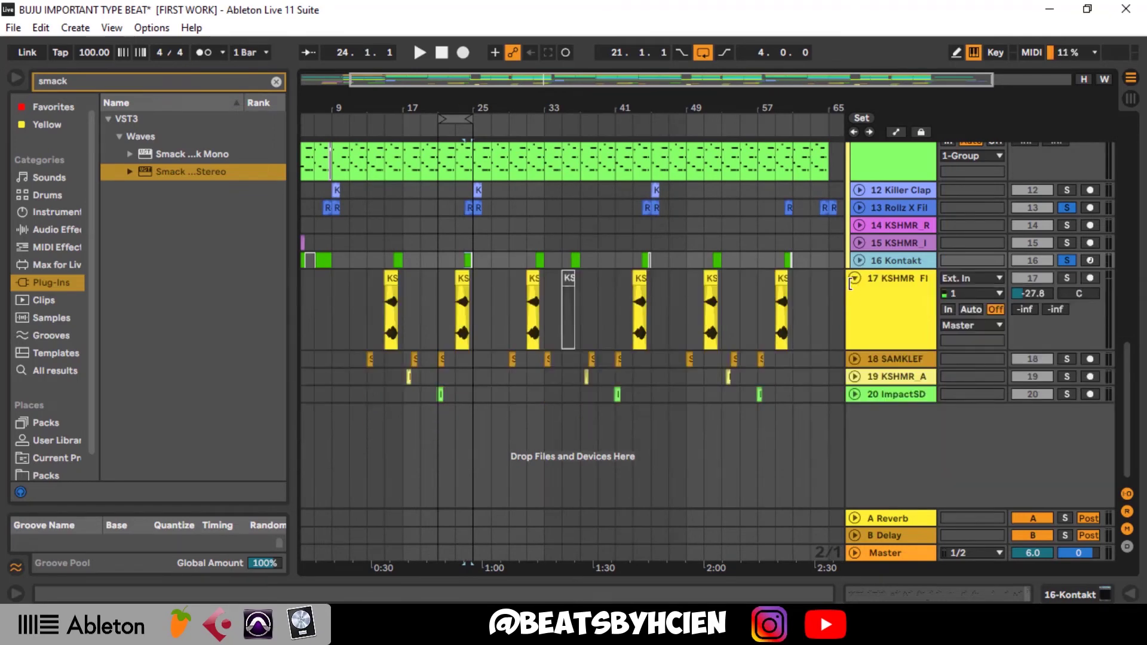
left_click(854, 277)
scroll(741, 291, "up", 5)
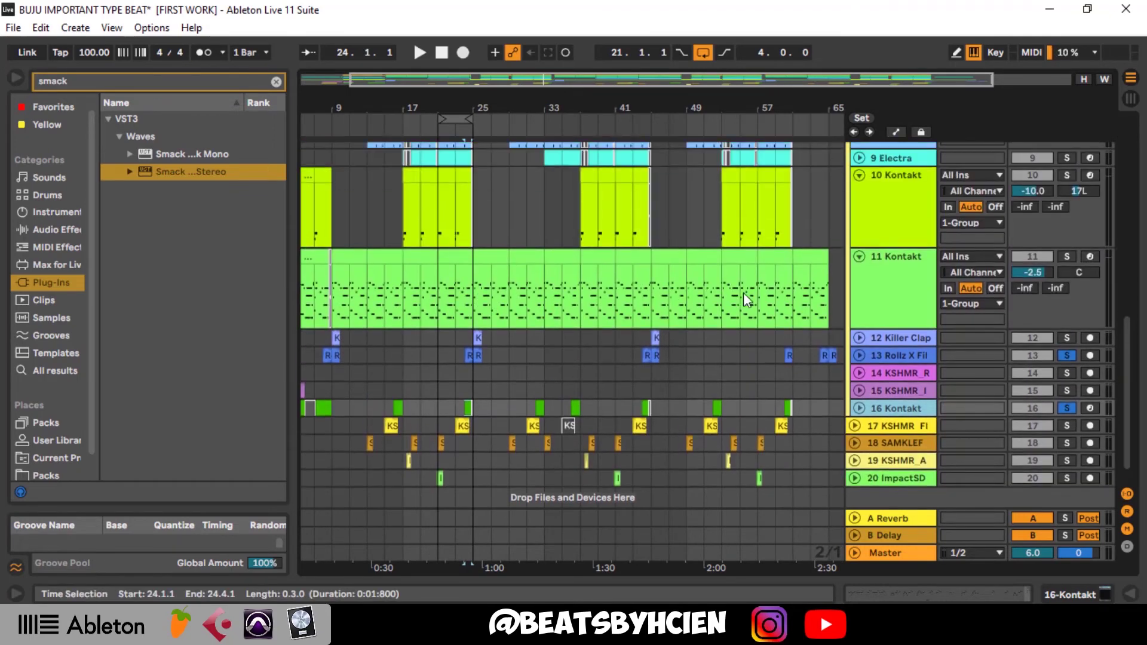
left_click(859, 256)
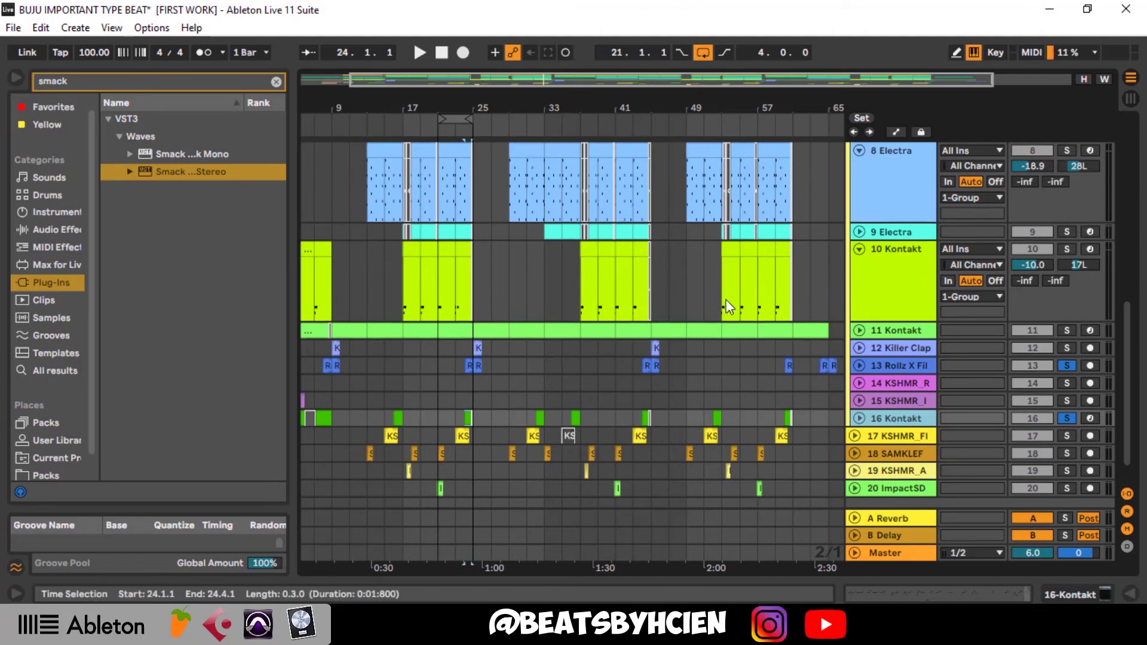
scroll(753, 353, "down", 1)
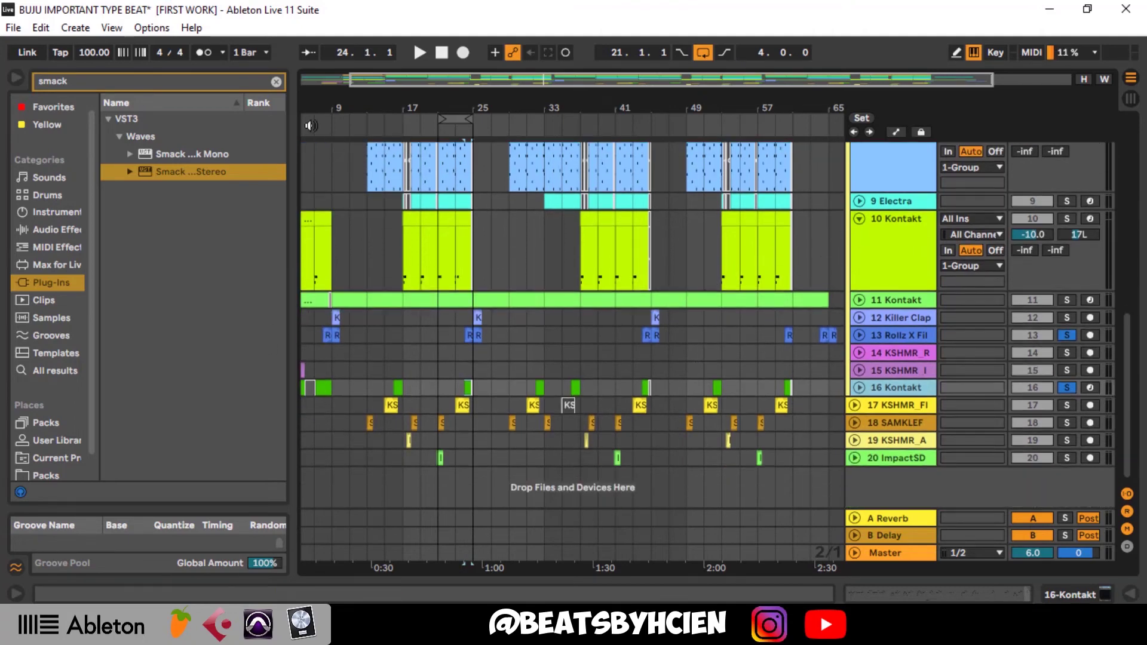
- Clear the browser search, place hcien beat tag.wav from the Packs folder on a new track at bar 9, and set its volume to -6.8 dB
left_click(275, 82)
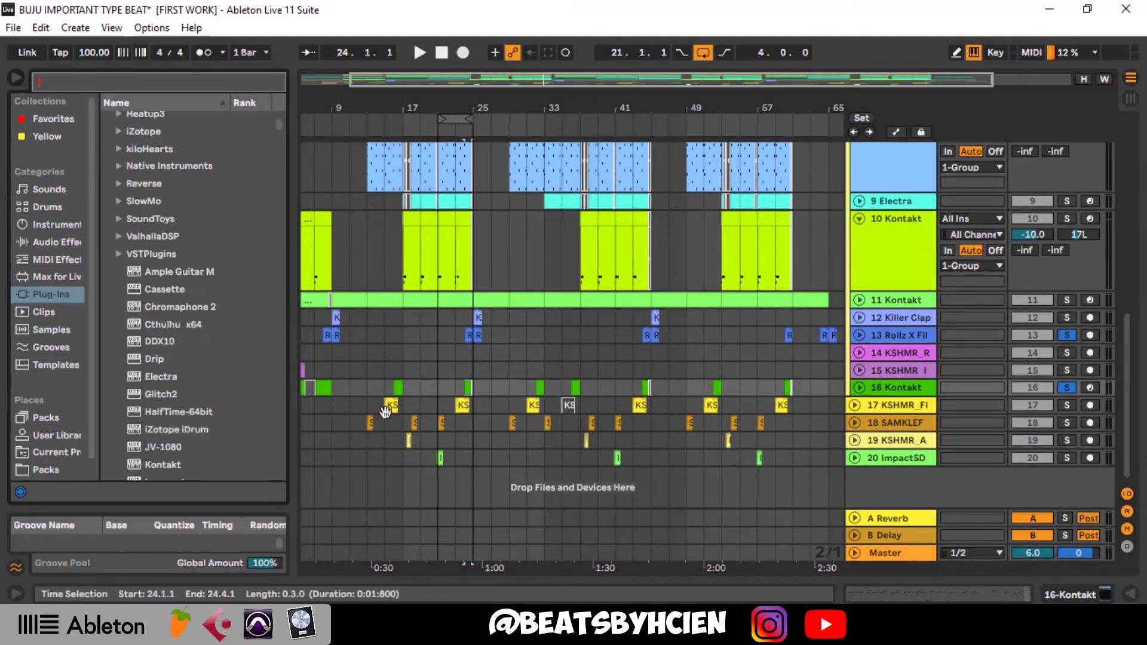
left_click(39, 470)
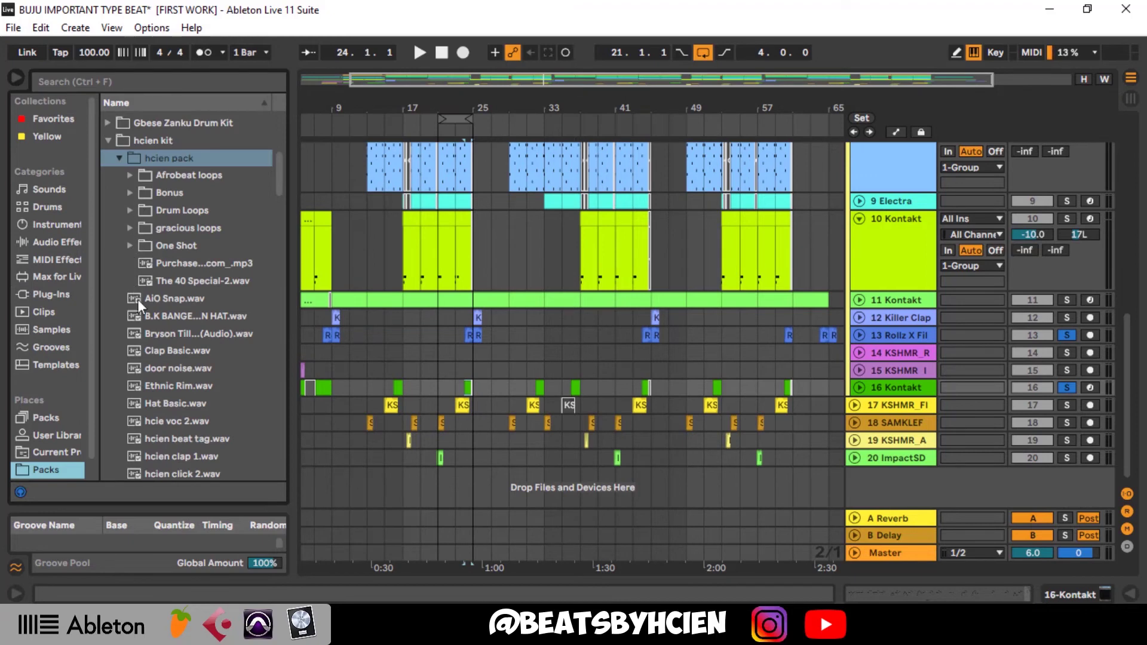
scroll(161, 432, "down", 3)
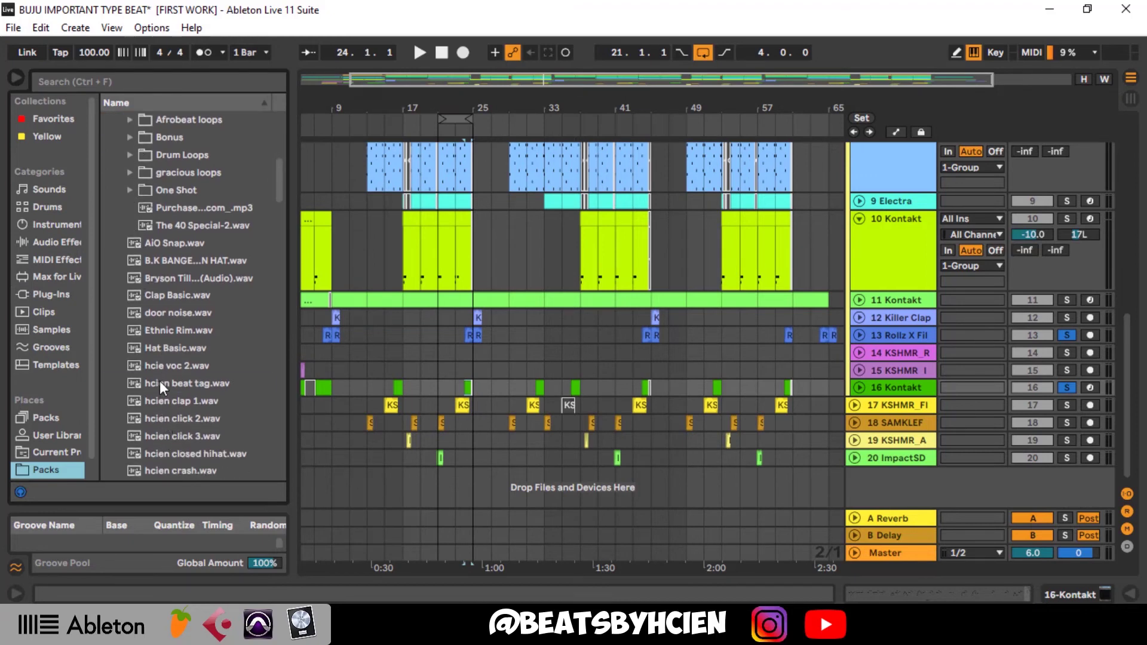
left_click_drag(159, 381, 333, 466)
left_click_drag(1030, 454, 1029, 478)
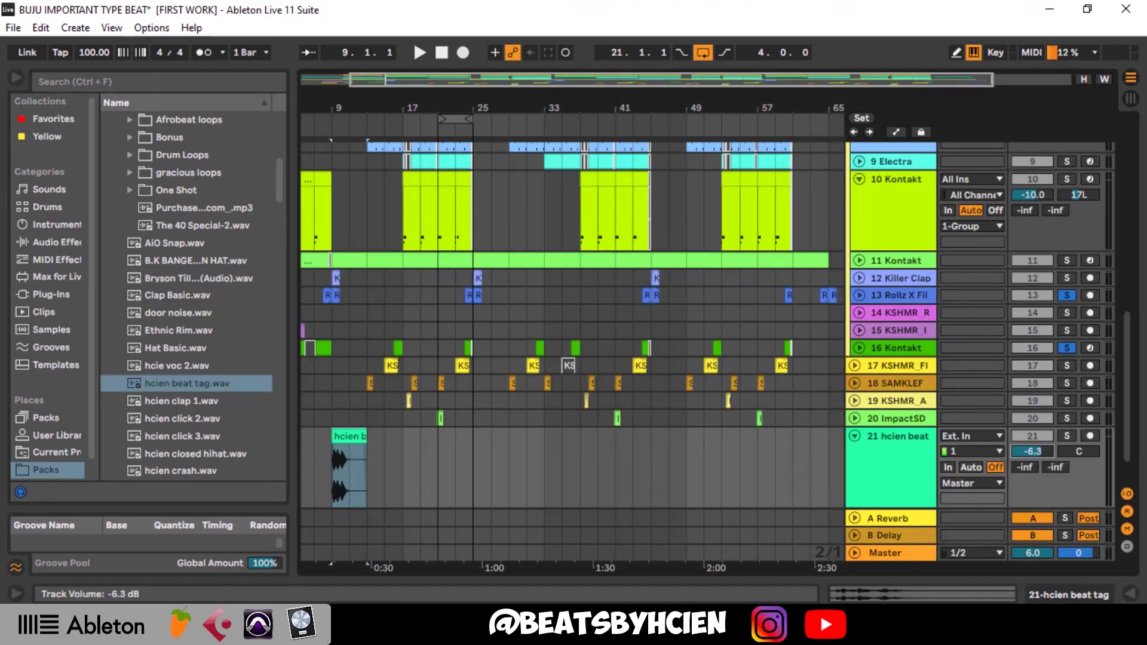
- Play the soloed beat tag from bar 9 and inspect its device chain and clip waveform, closing each detail view
left_click(332, 400)
key("space")
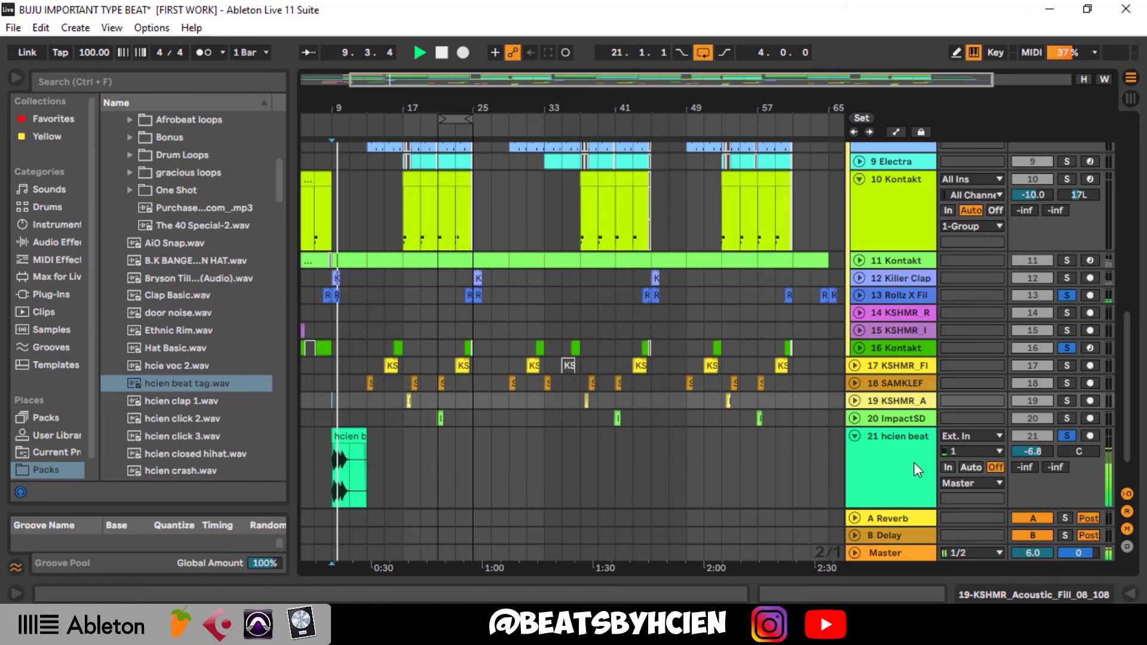
double_click(899, 468)
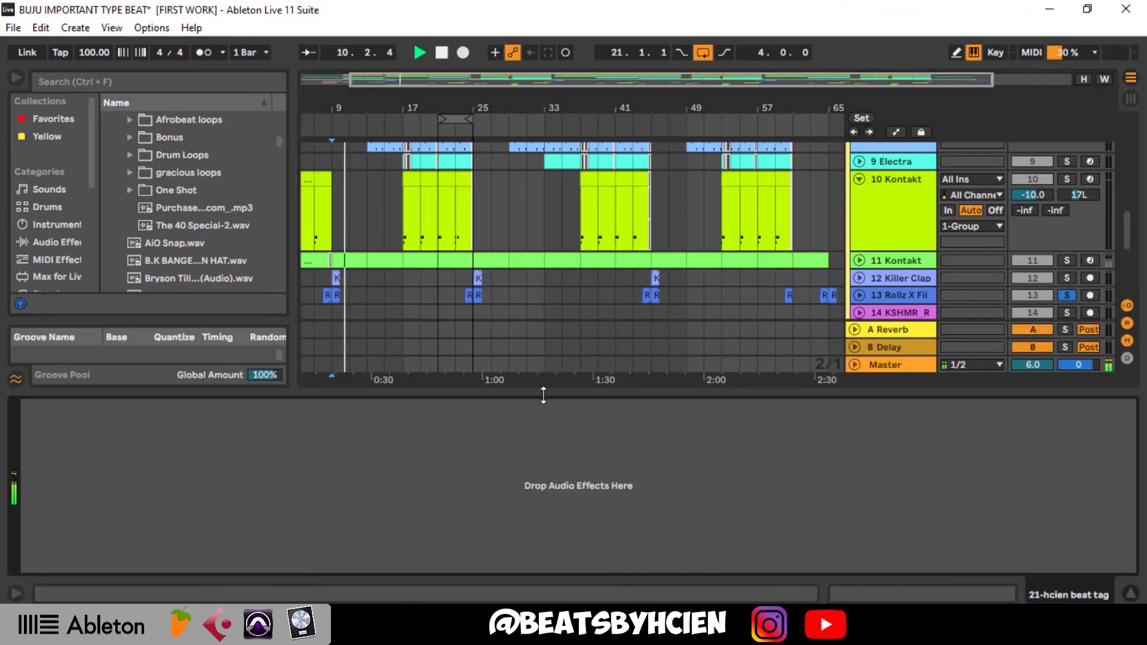
left_click_drag(545, 396, 544, 597)
key("space")
double_click(354, 437)
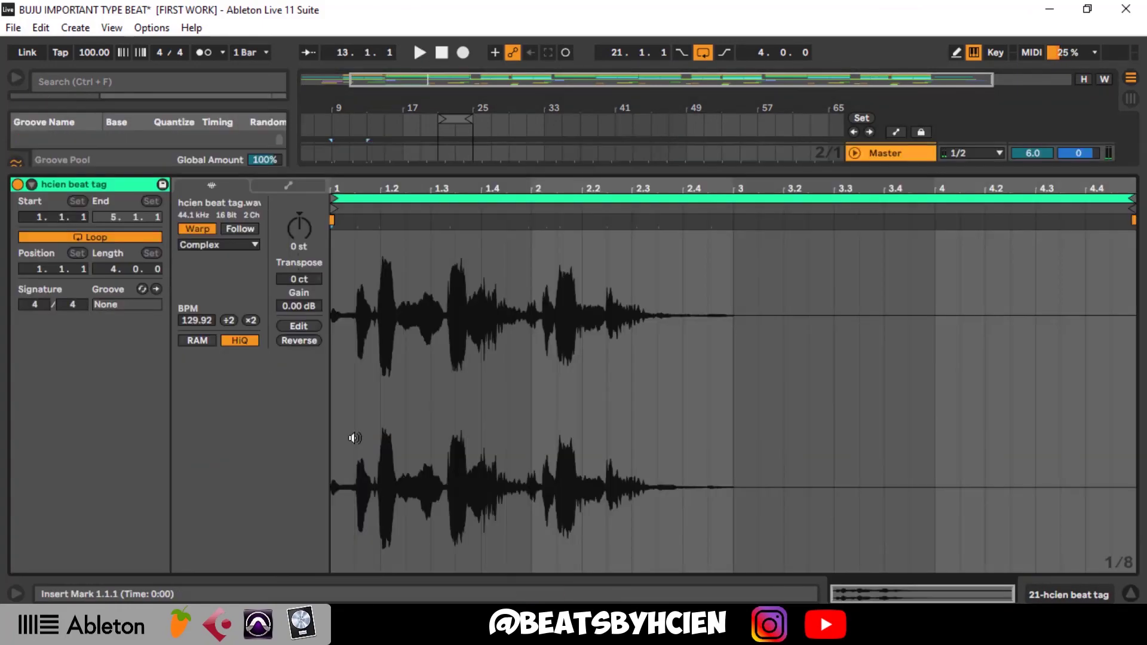
left_click_drag(402, 168, 402, 573)
- Extend the arrangement loop to cover 64 bars from bar 1 to bar 65
left_click(479, 121)
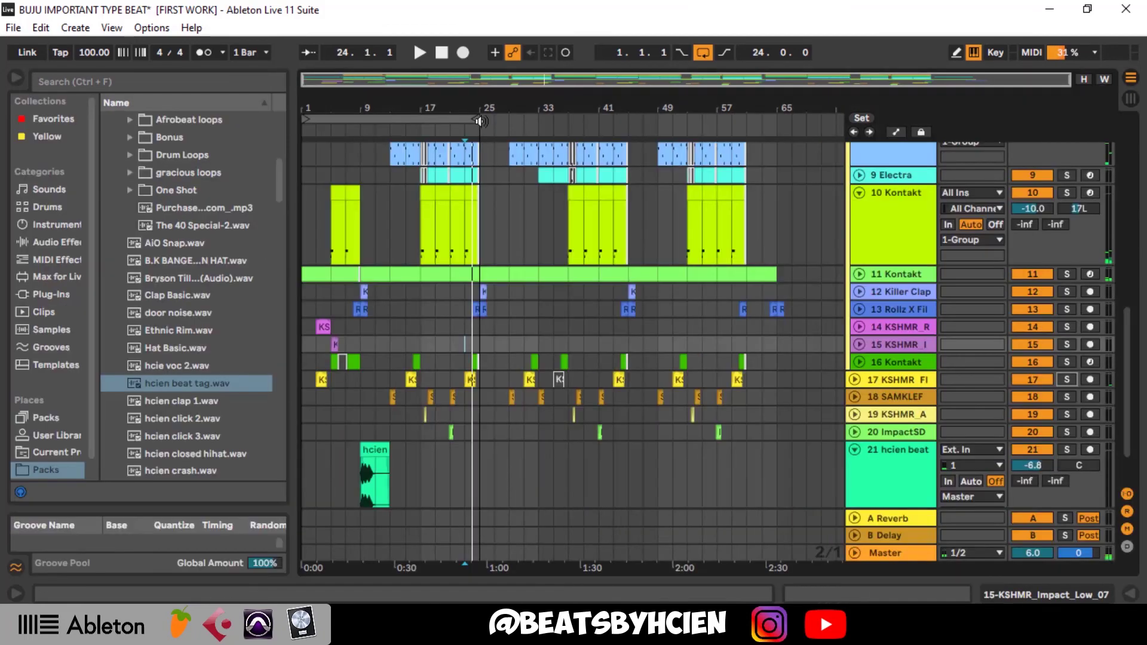
left_click_drag(494, 123, 774, 123)
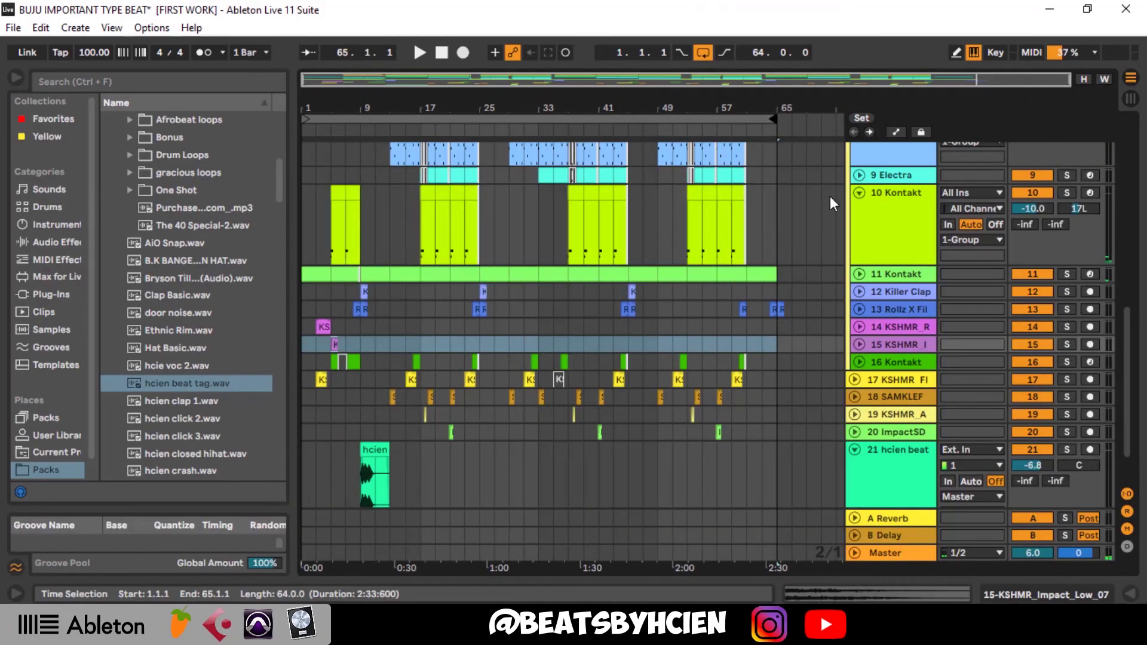
- Fold tracks 10 Kontakt, 8 Electra and both hcien beat tag tracks, 21 and 22, to show the compact full arrangement
left_click(858, 193)
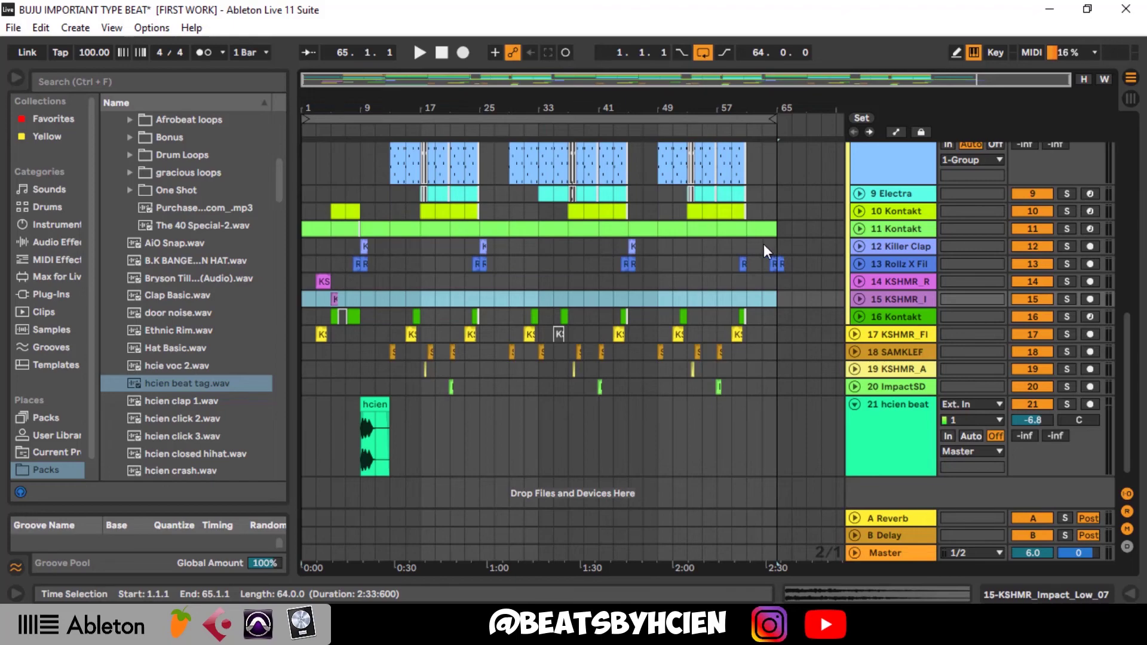
scroll(763, 243, "up", 2)
left_click(858, 168)
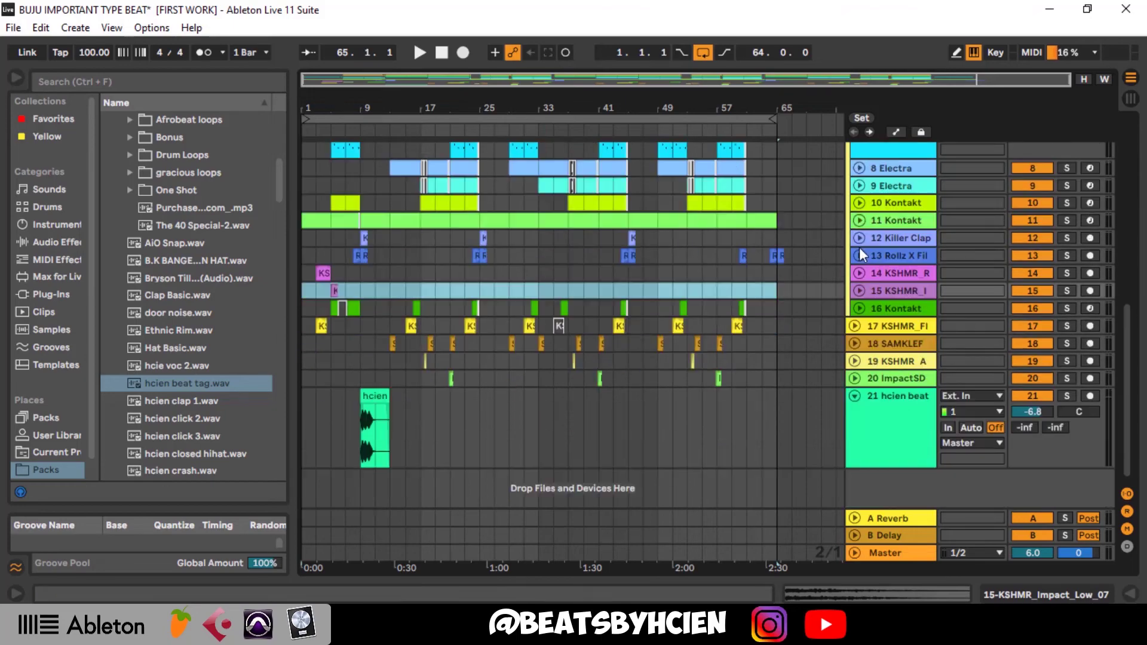
left_click(855, 396)
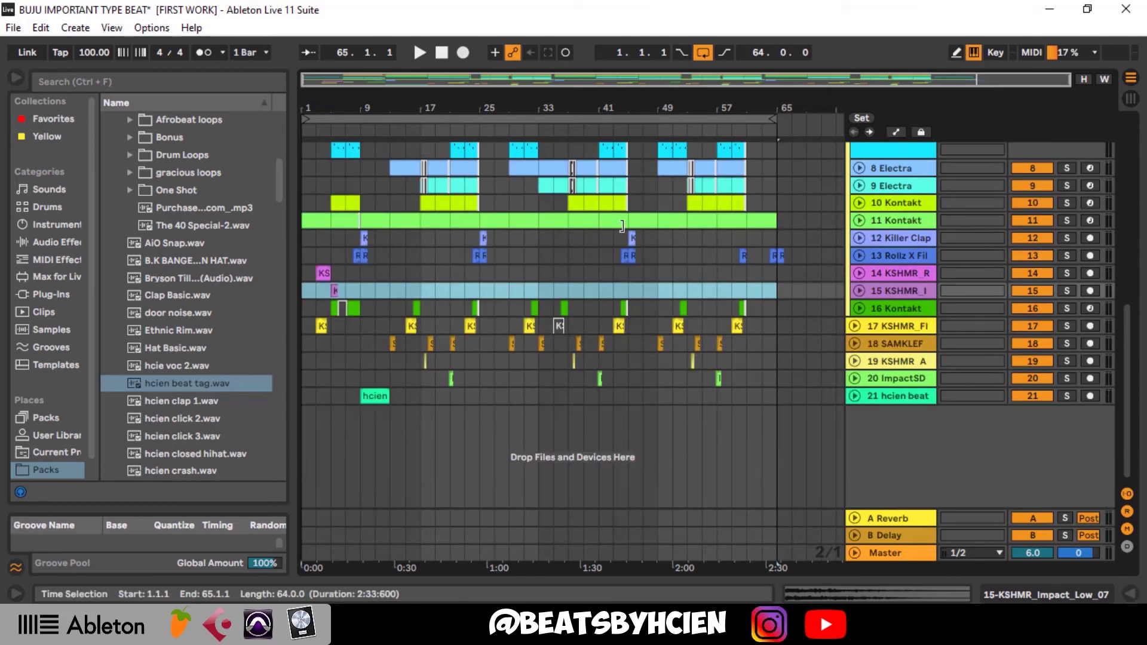
scroll(681, 239, "up", 3)
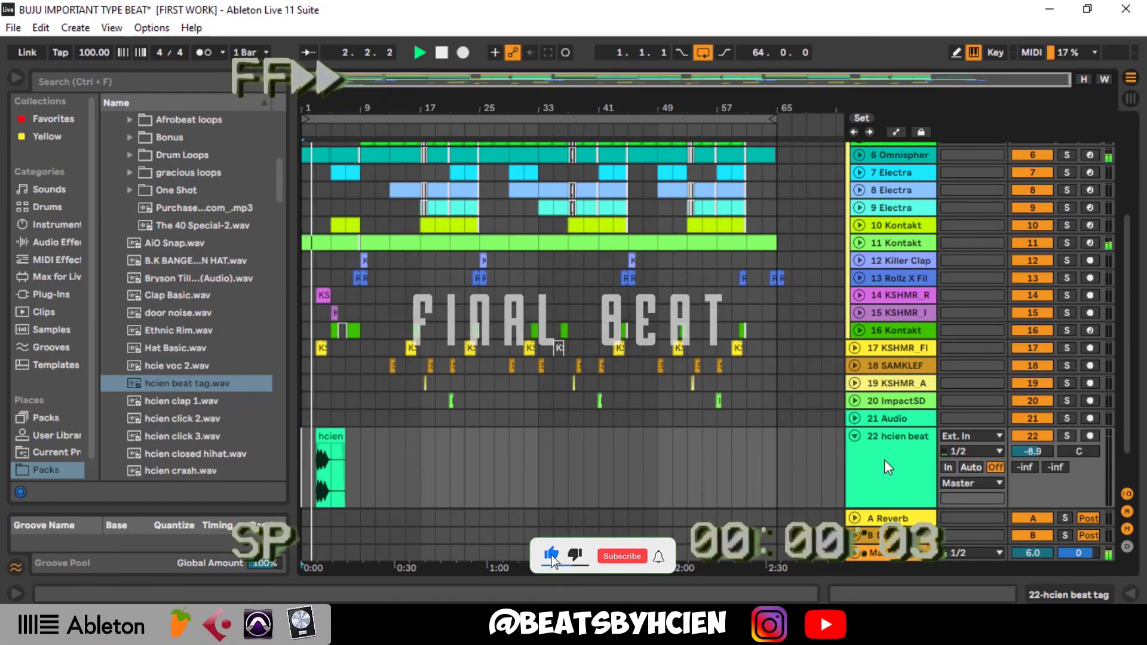
left_click(855, 438)
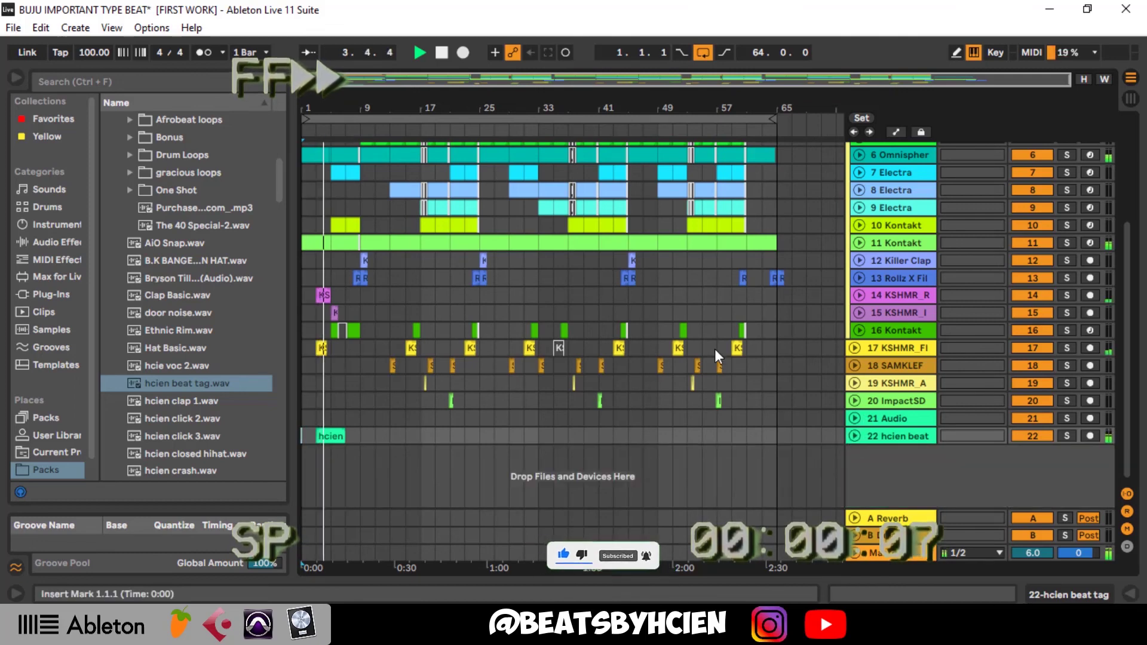